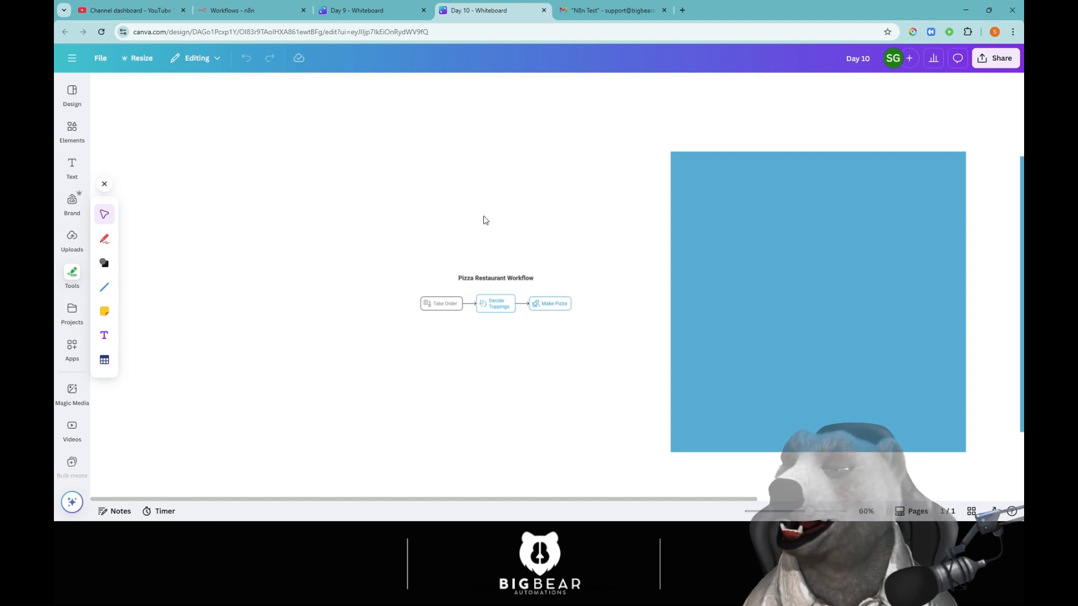
left_click_drag(433, 250, 405, 223)
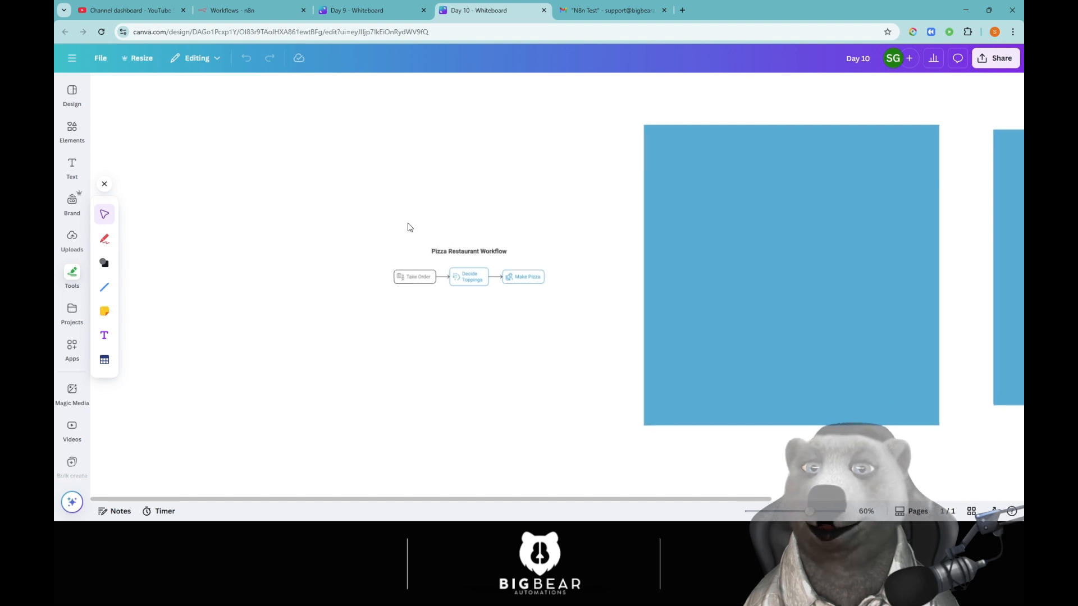
scroll(444, 262, "up", 1)
scroll(453, 275, "down", 2)
scroll(454, 279, "up", 2)
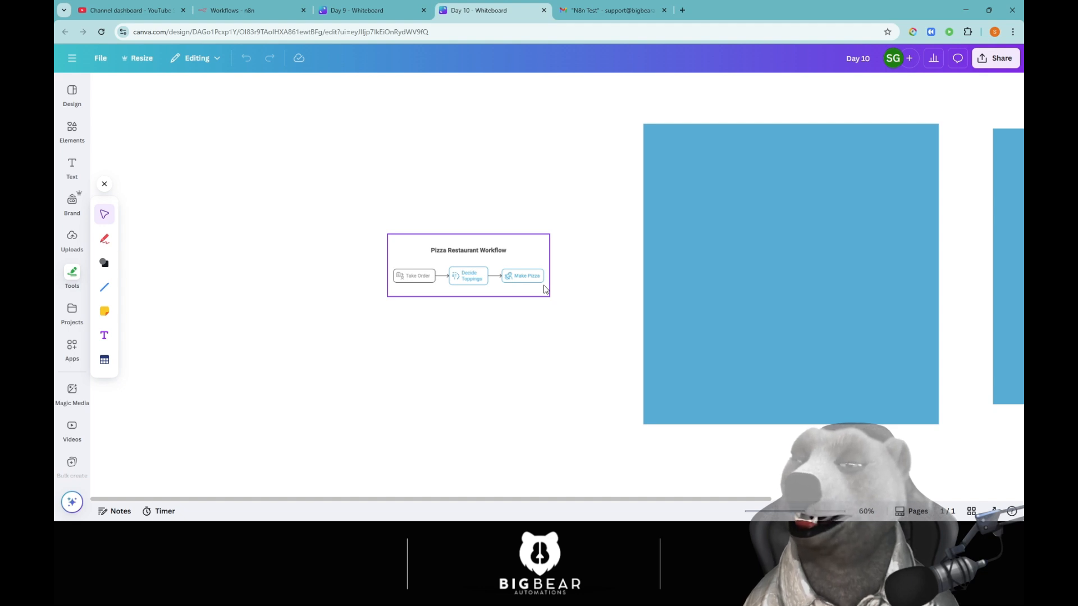
Switch to n8n, view the Test workflow, and return to the workflow overview.
left_click(247, 10)
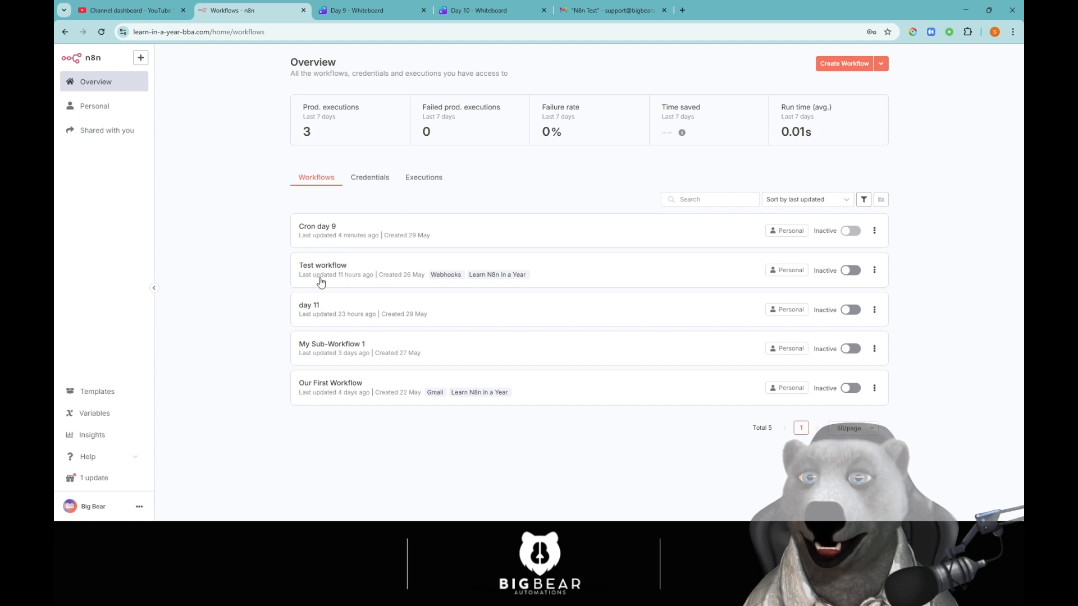
left_click(344, 285)
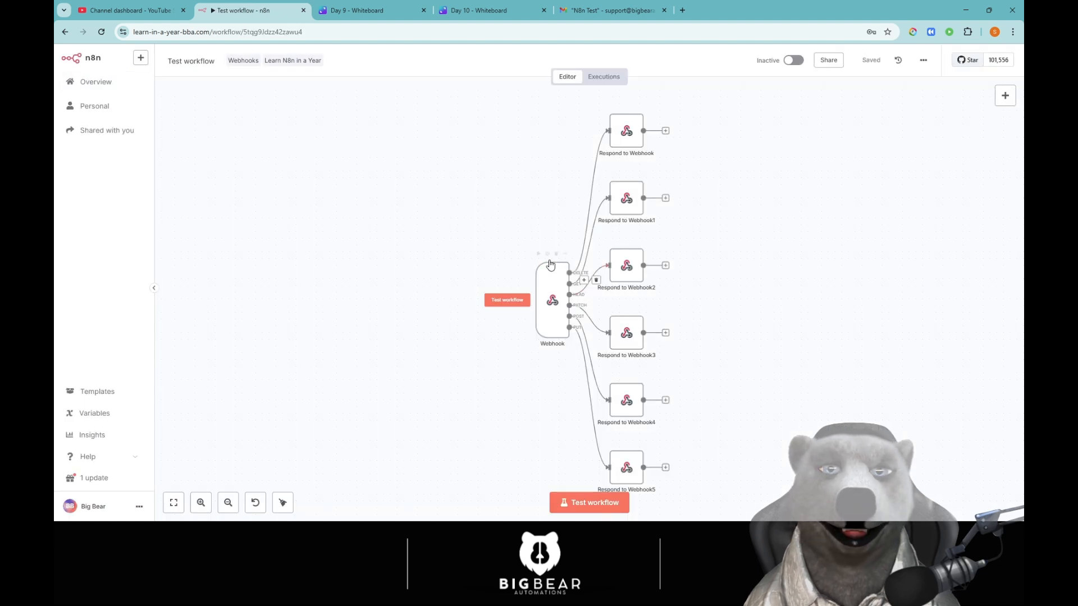
left_click(65, 33)
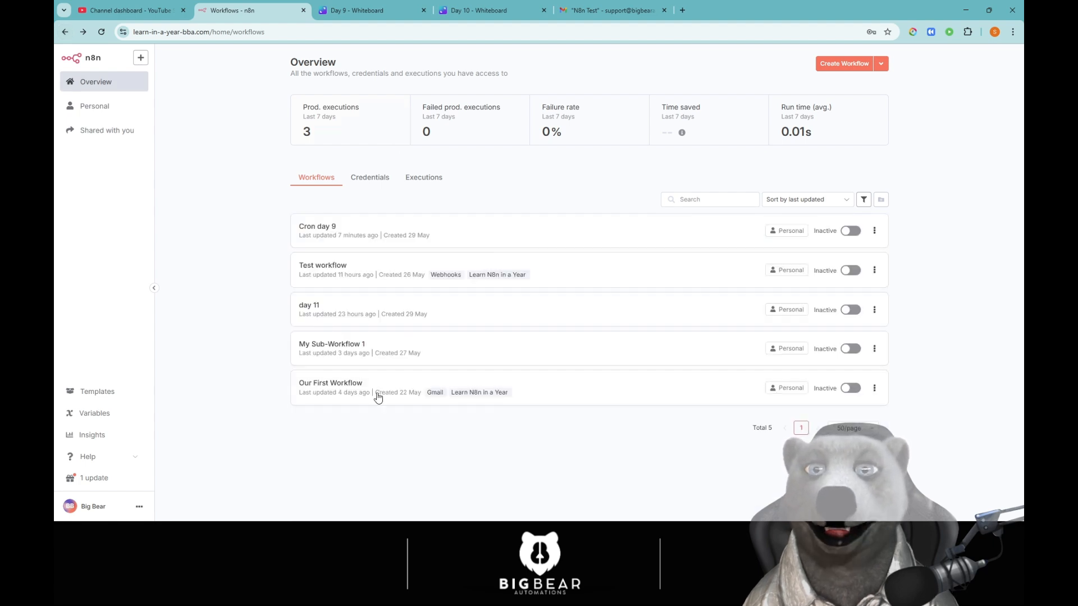
Create a new workflow and add a manual trigger as its first step.
left_click(844, 63)
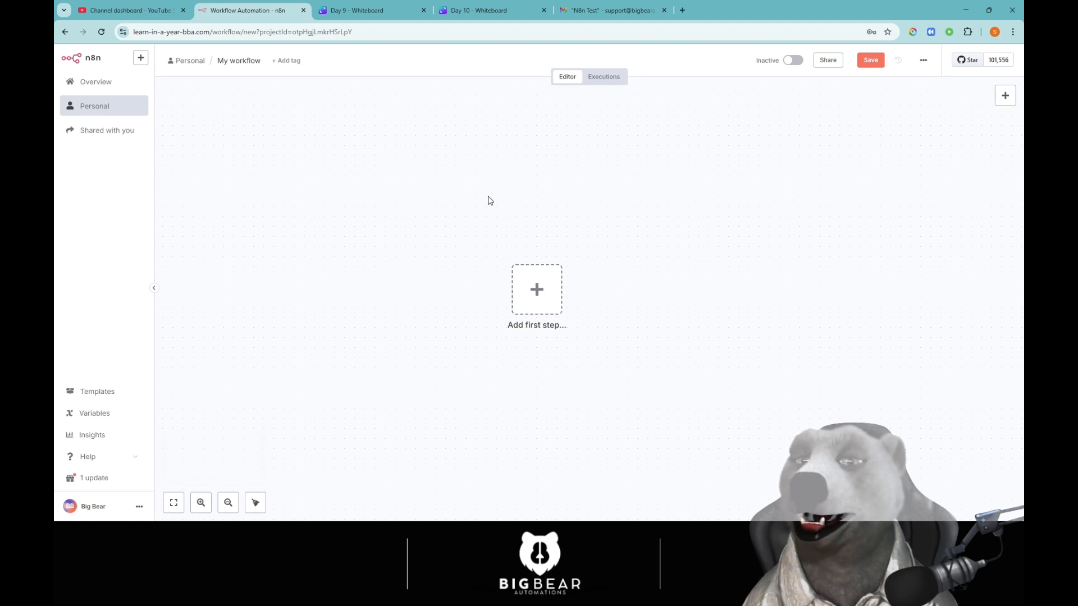
left_click(537, 289)
left_click(894, 184)
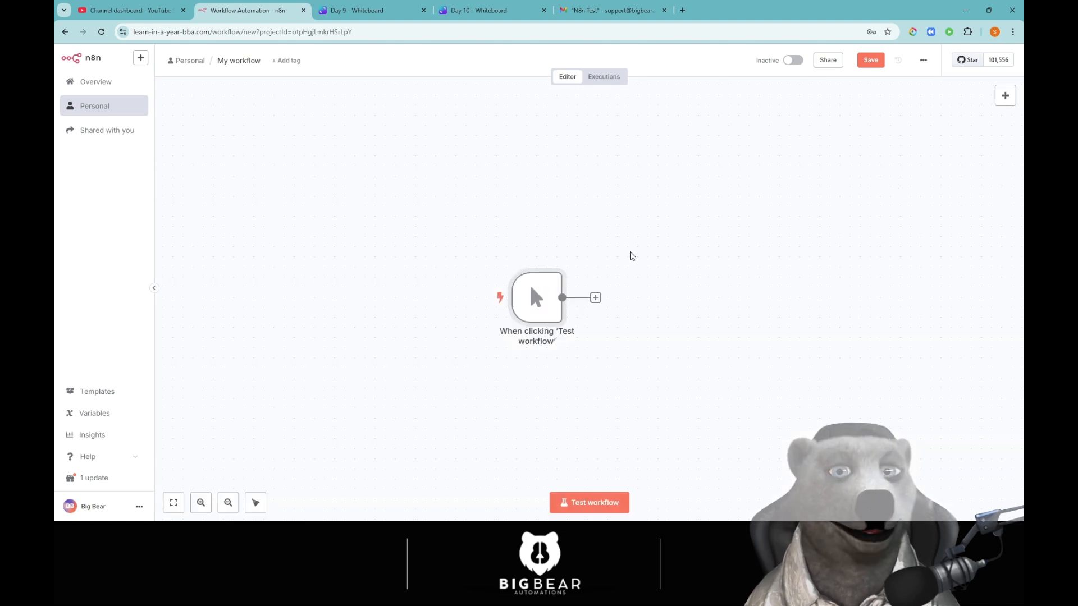
View the manual trigger's parameters and return to the canvas.
left_click_drag(543, 316, 527, 297)
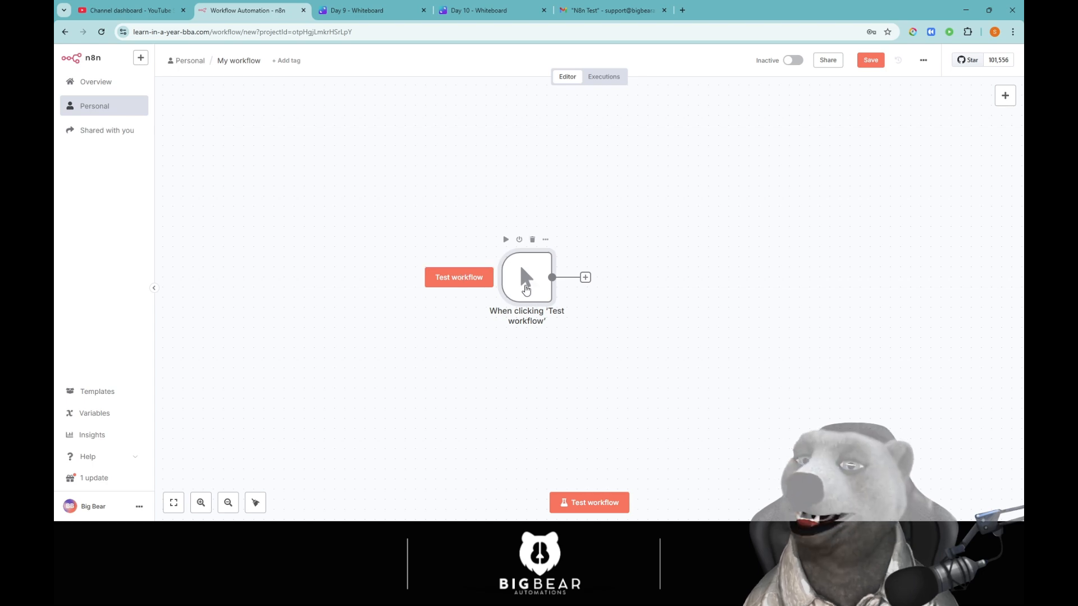
double_click(525, 289)
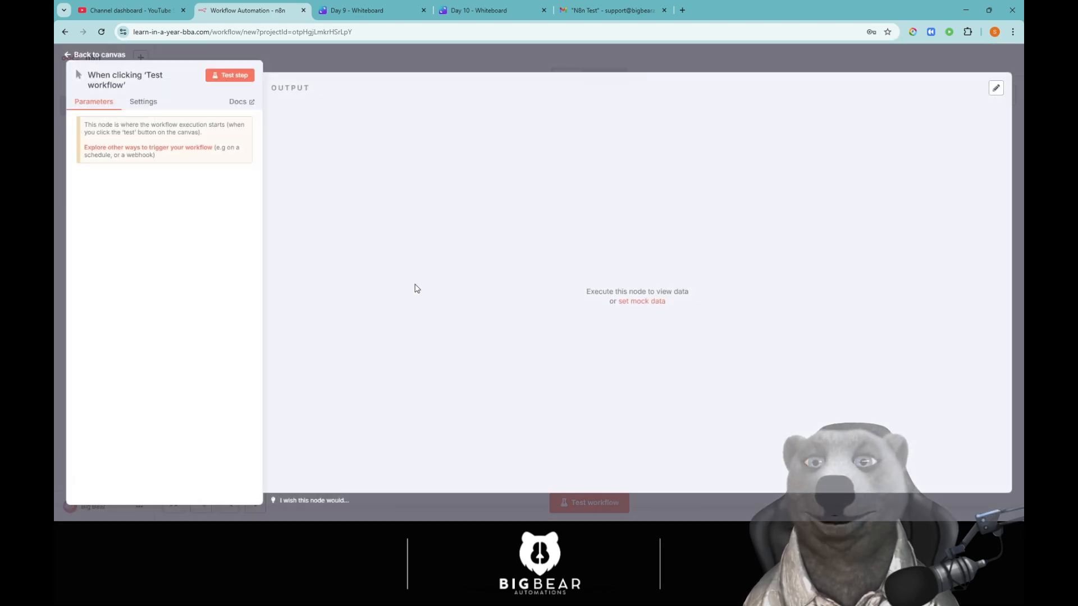
left_click(369, 52)
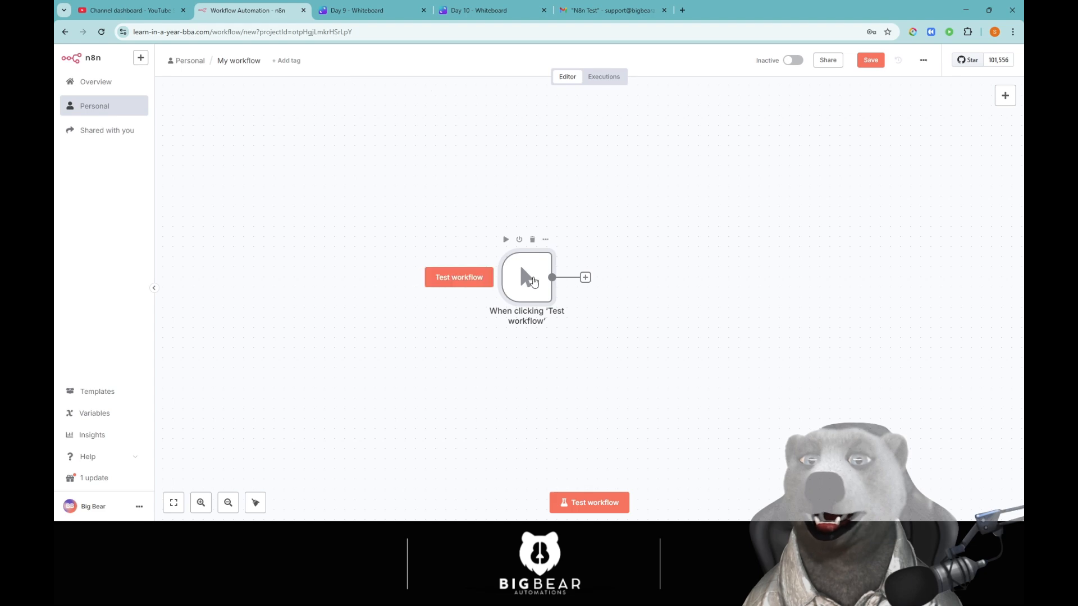
Delete the manual trigger and add a webhook-call trigger in its place.
left_click(532, 239)
left_click(589, 291)
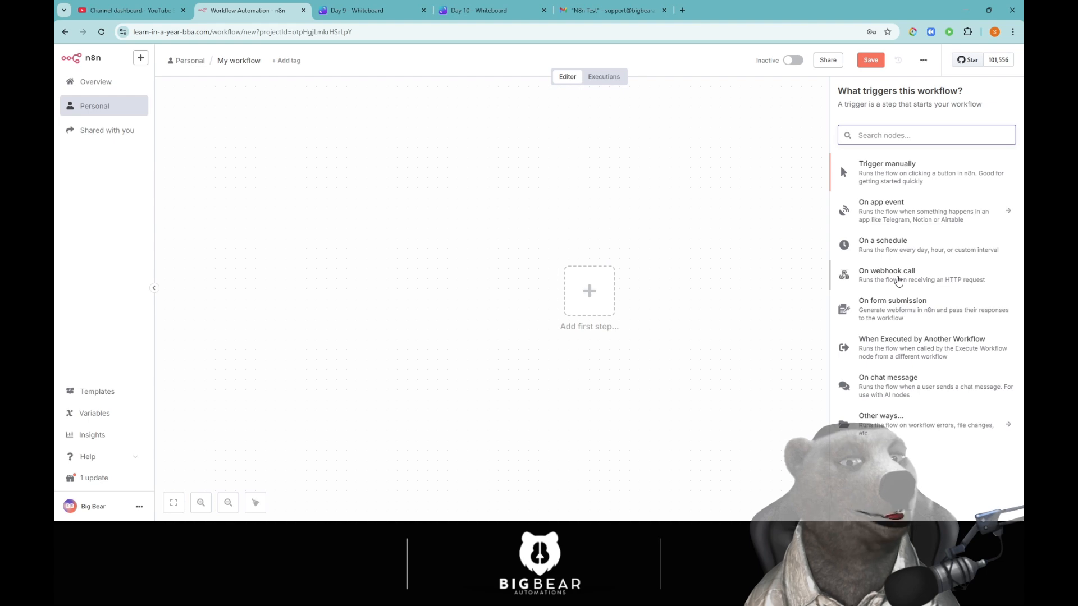
left_click(898, 281)
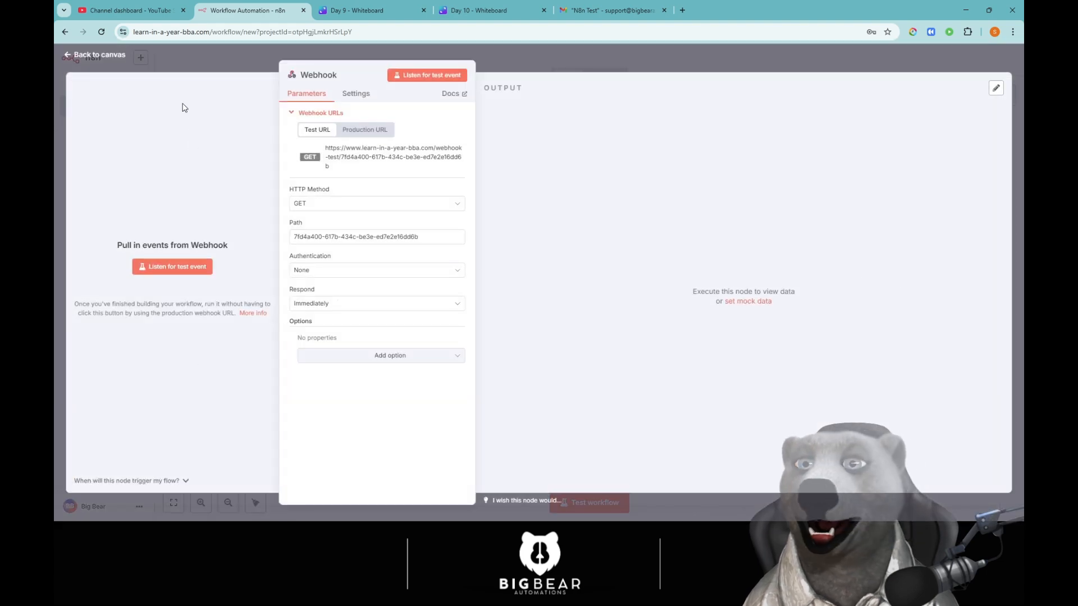
Send a test event to the listening webhook by opening its copied test URL in a new browser tab, and review the output.
left_click(360, 158)
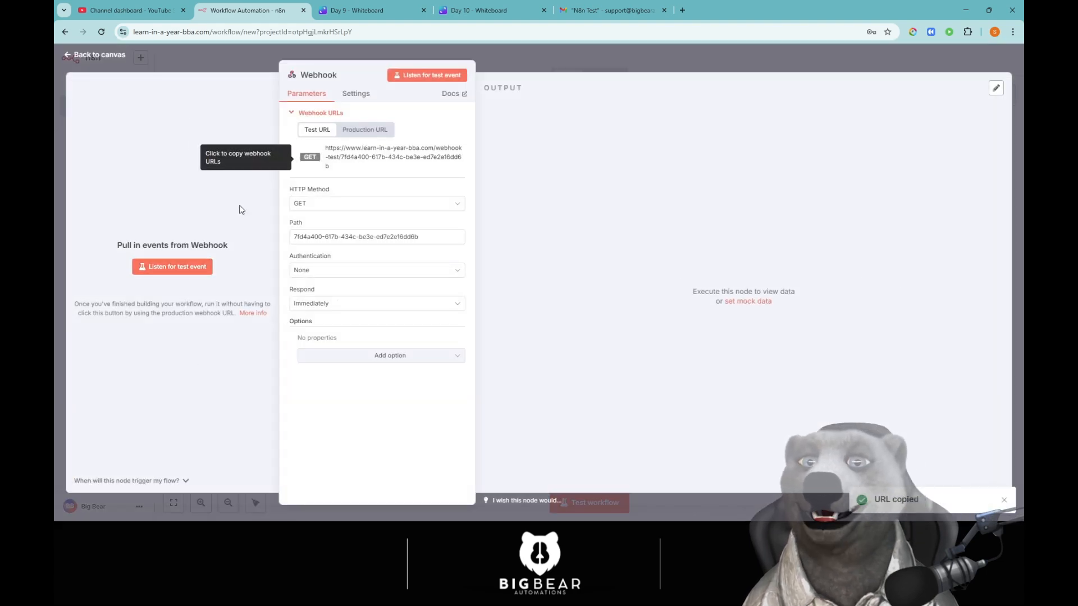
left_click(183, 270)
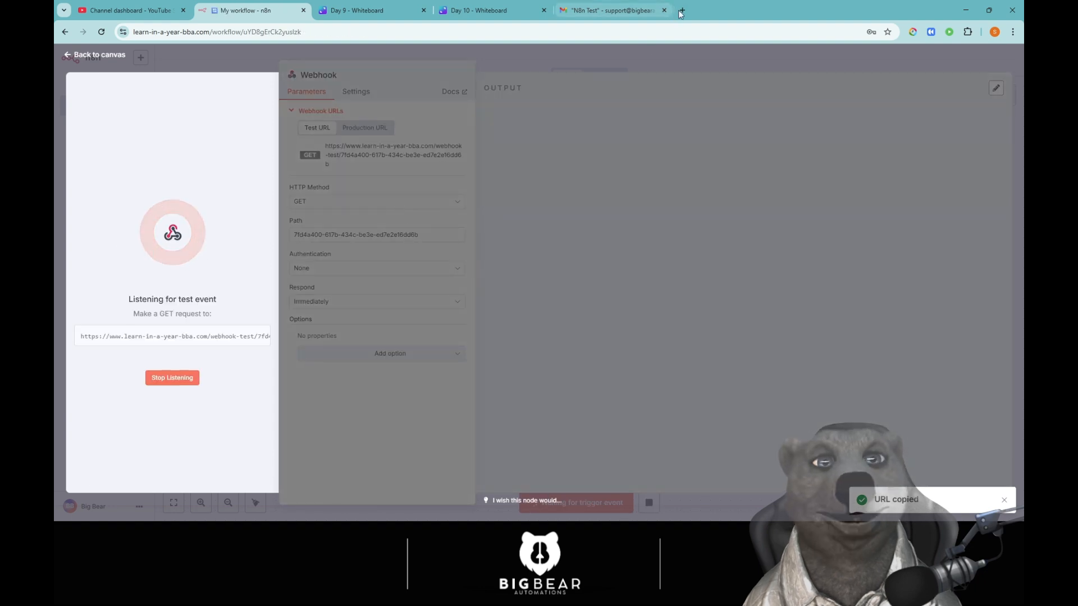
left_click(681, 10)
key("ctrl+v")
key("Return")
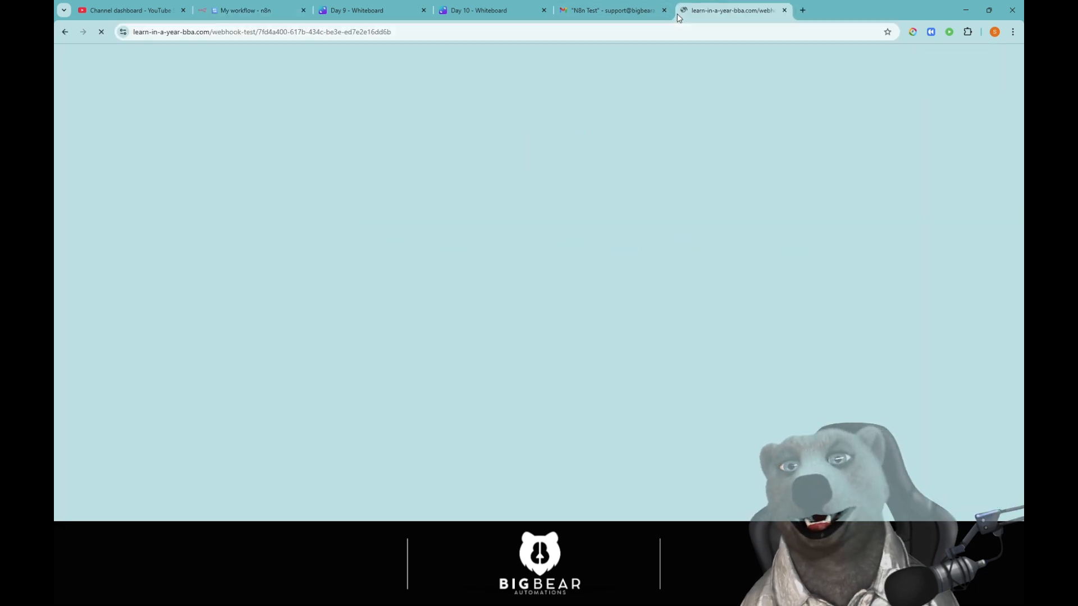
left_click(247, 10)
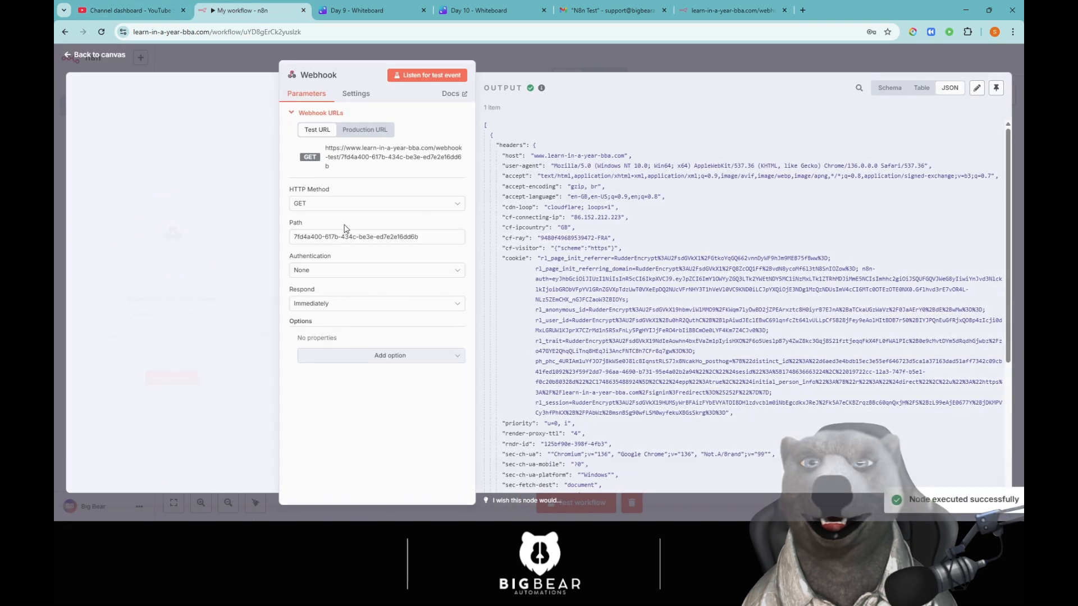
scroll(564, 264, "down", 2)
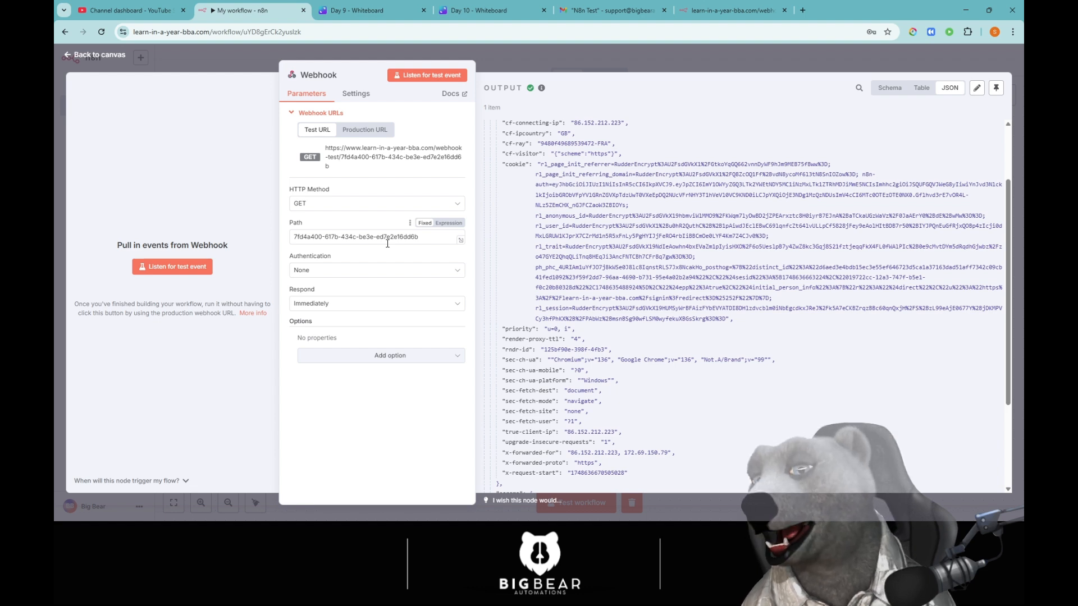
Switch to the Day 10 Canva whiteboard and delete the blue rectangle covering the Data Processing Funnel diagram.
left_click(482, 11)
left_click(773, 244)
key("Delete")
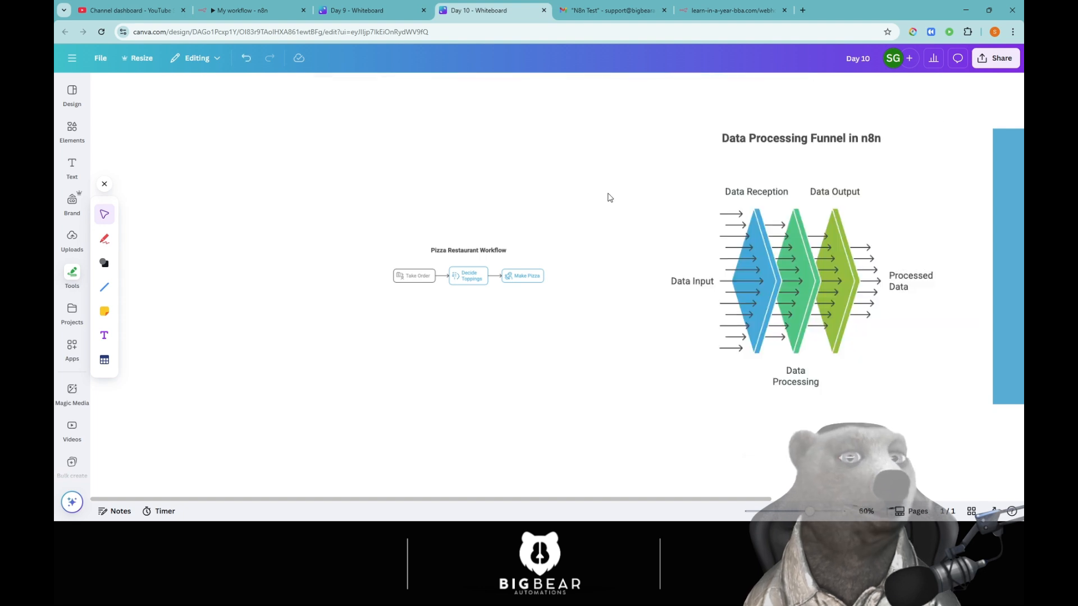
left_click_drag(626, 200, 324, 200)
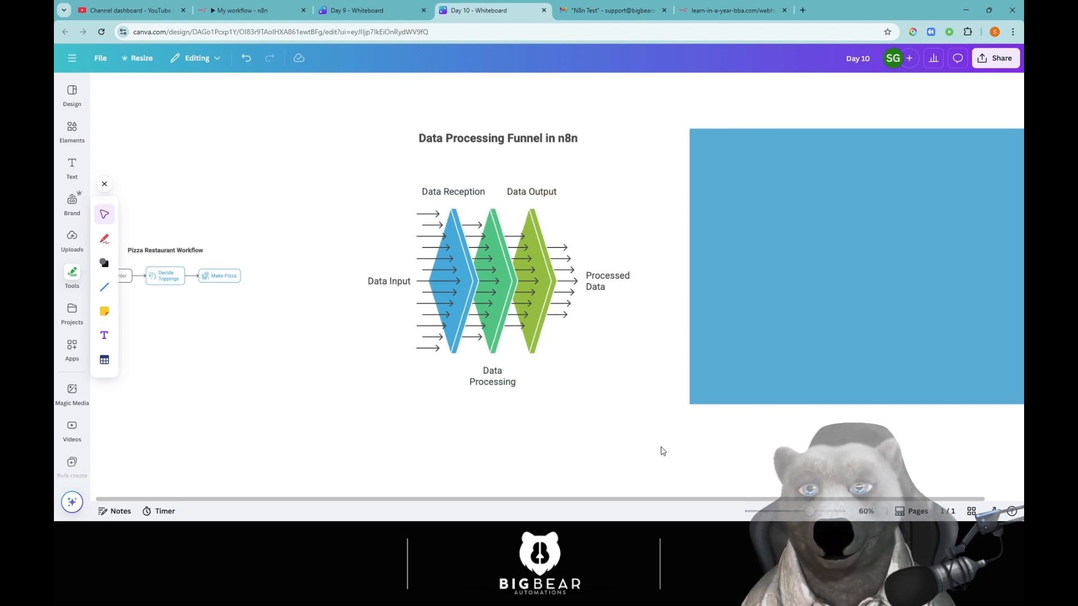
left_click_drag(658, 447, 645, 440)
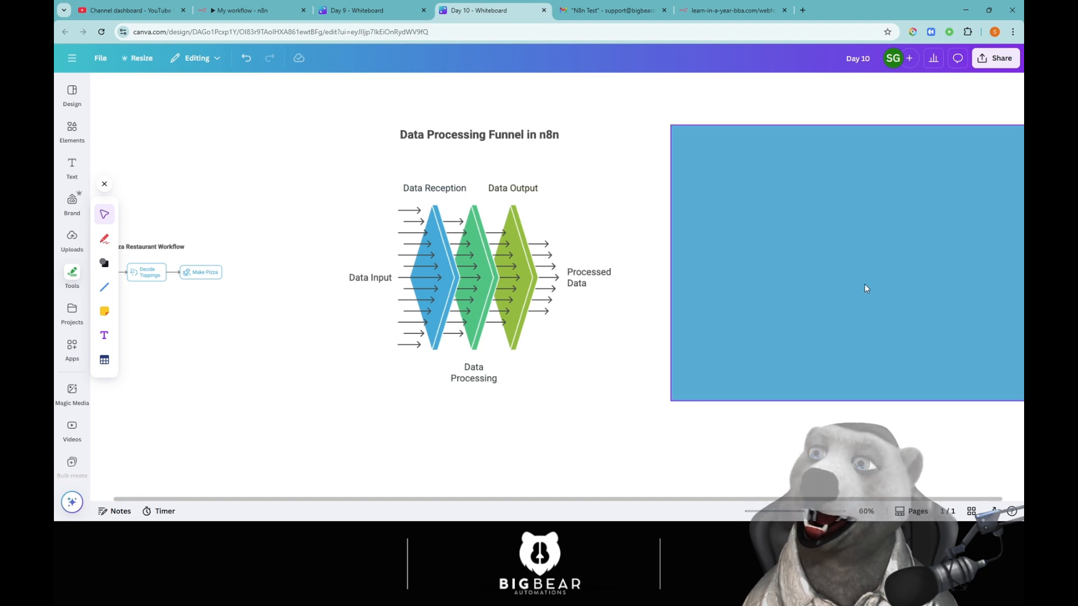
Delete the blue rectangle covering the logic node comparison diagram and select the diagram.
left_click(847, 310)
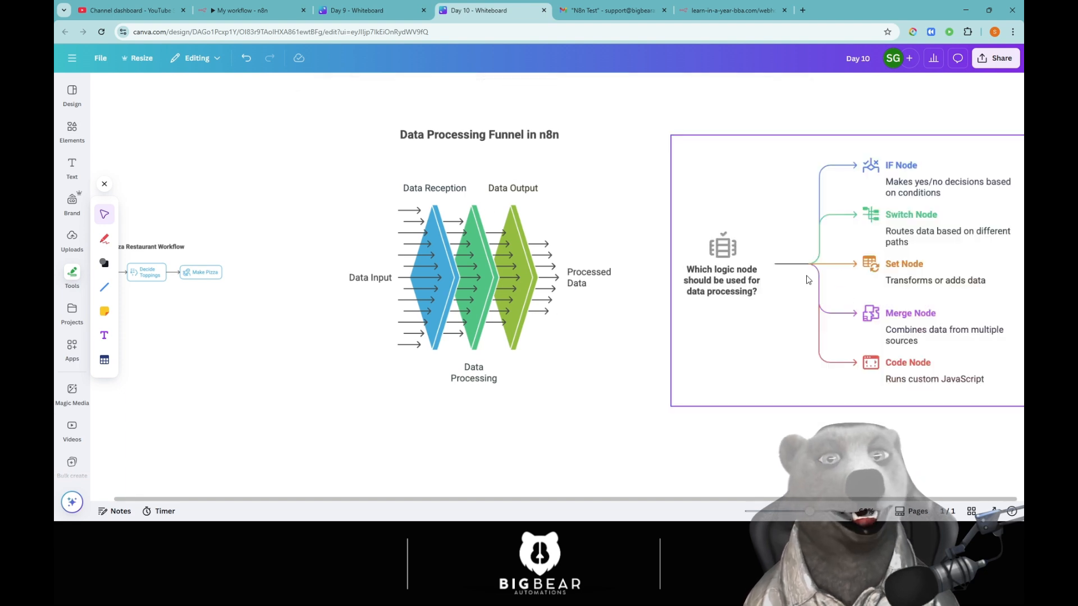
scroll(777, 265, "down", 3)
left_click(777, 265)
scroll(777, 266, "up", 2)
scroll(776, 265, "left", 2)
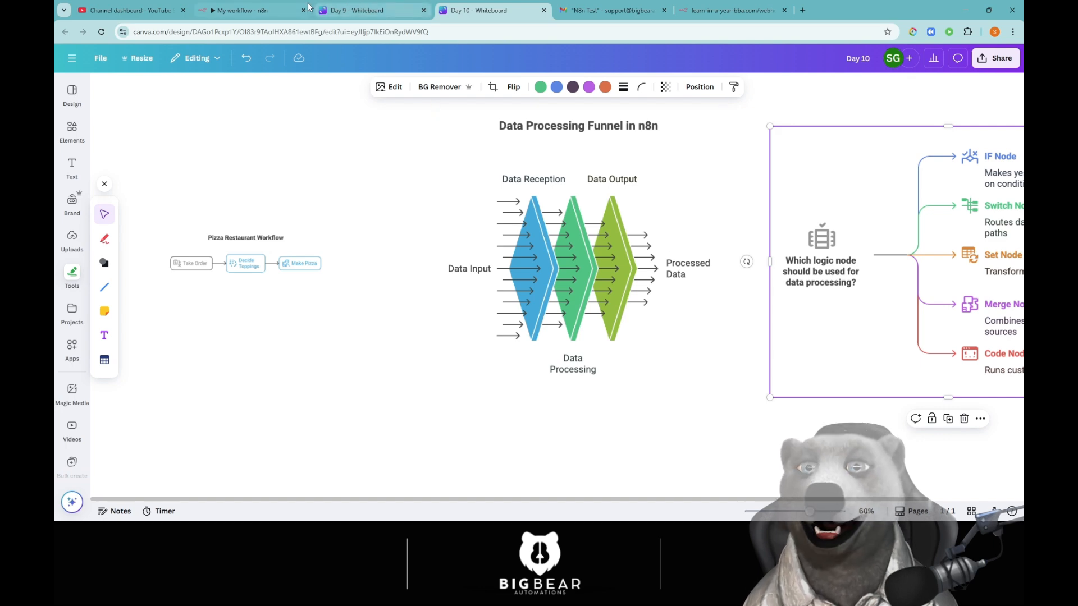
Switch to the n8n workflow, delete its webhook trigger, and search the nodes for "if" as a first step.
left_click(259, 10)
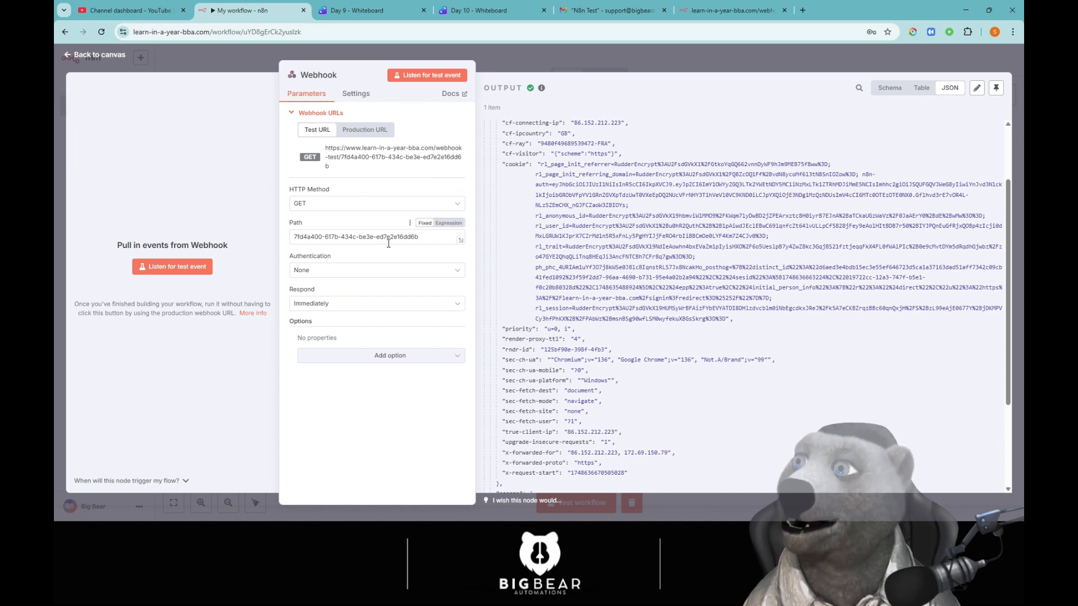
left_click(571, 63)
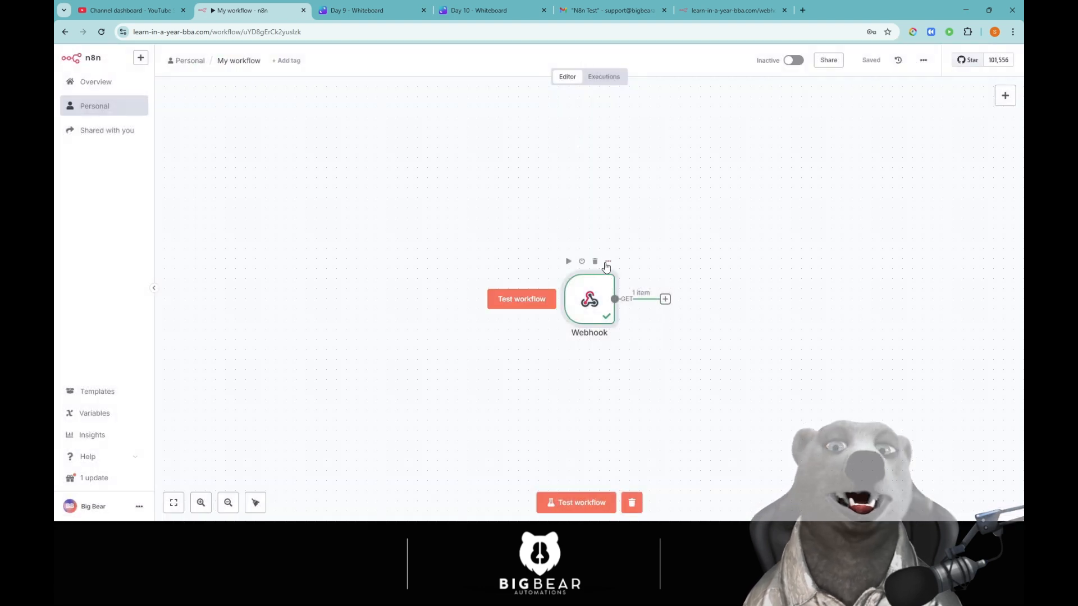
left_click(595, 262)
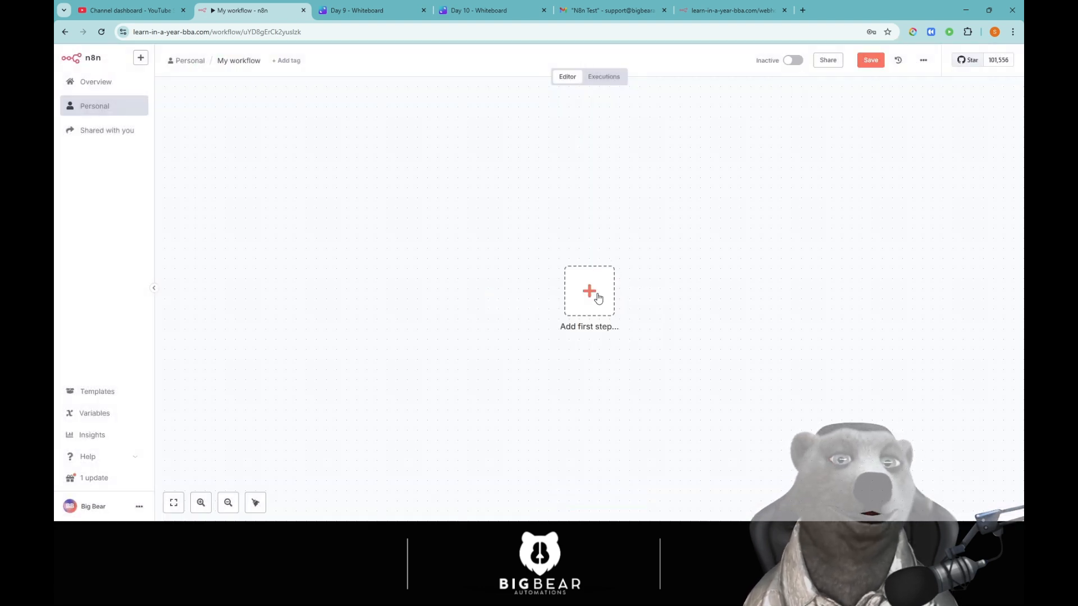
left_click(596, 295)
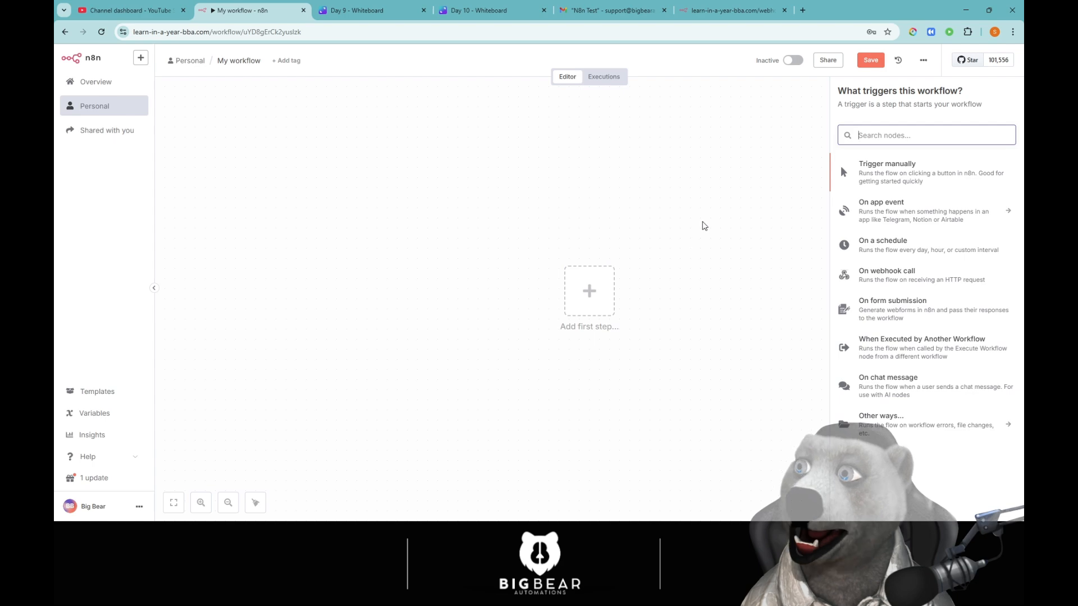
type("if")
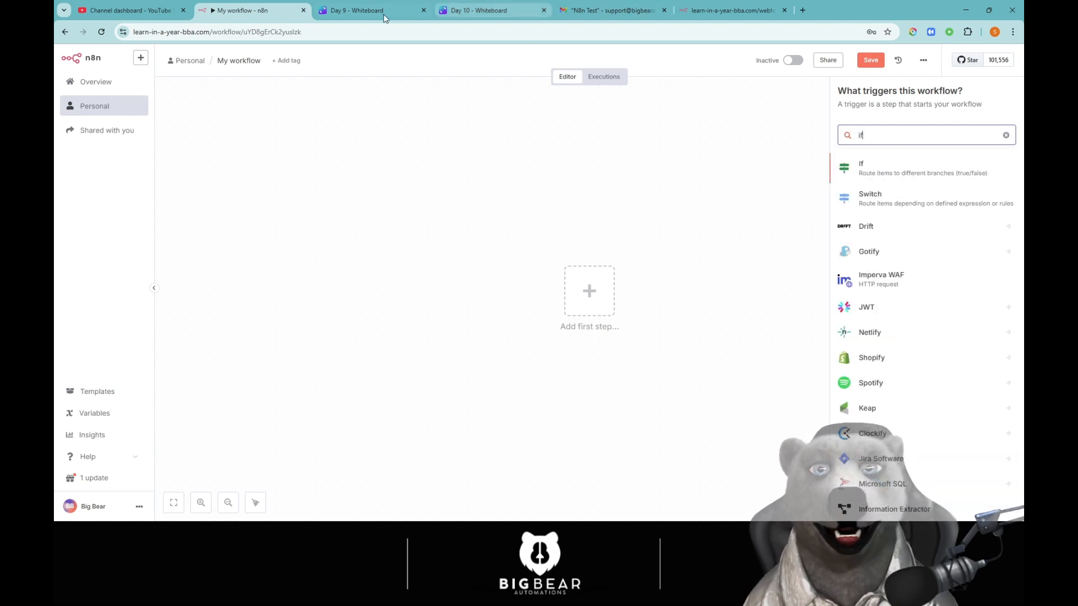
Switch to the Day 10 Canva whiteboard, close the Day 9 whiteboard, and examine the logic node diagram.
left_click(478, 10)
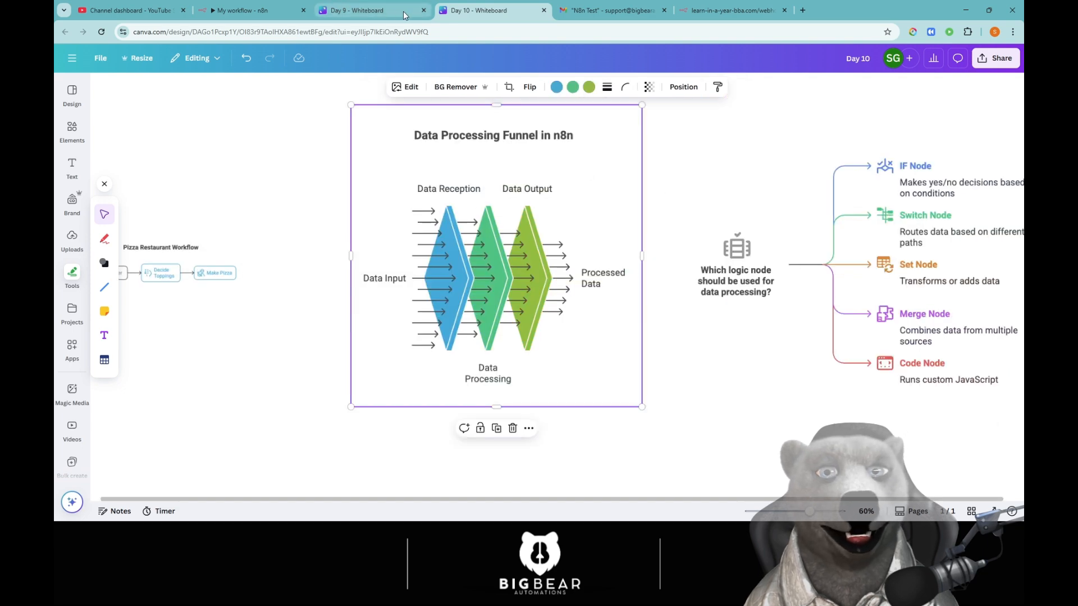
left_click(423, 10)
left_click_drag(715, 280, 344, 248)
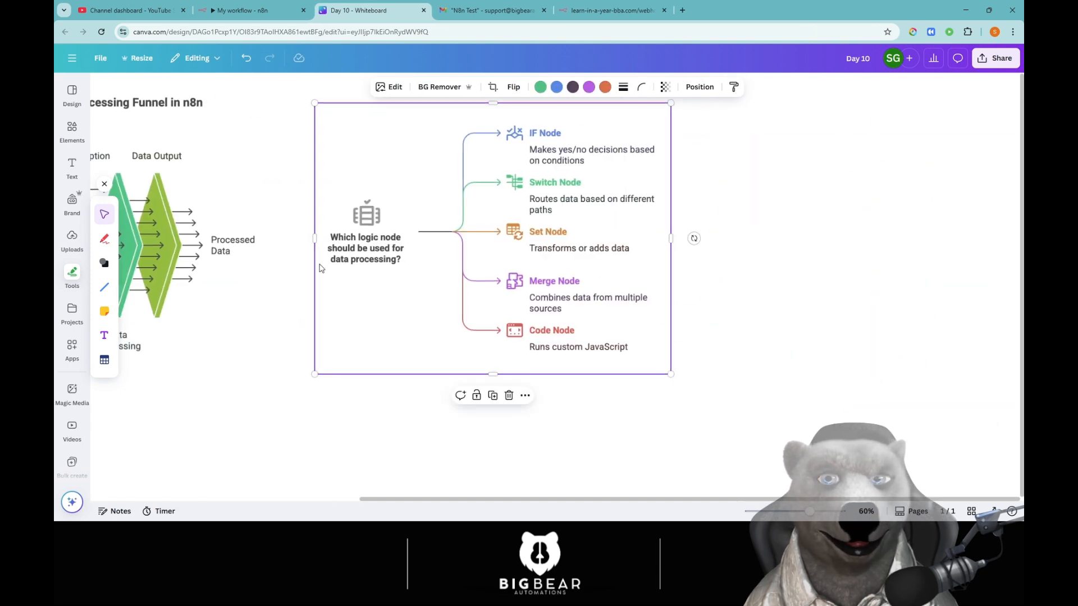
left_click_drag(396, 279, 353, 322)
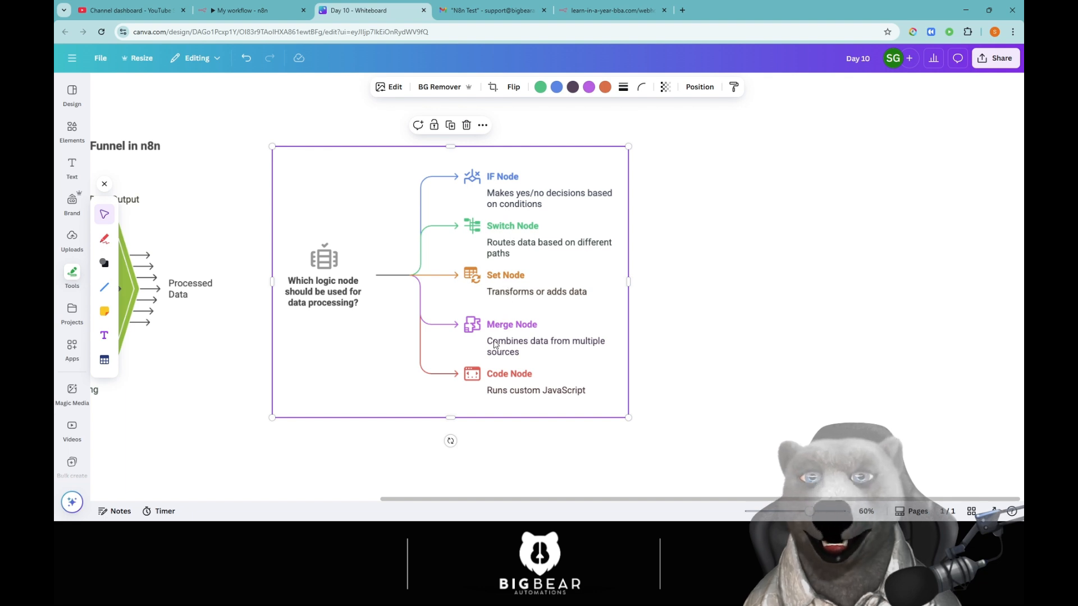
left_click(761, 320)
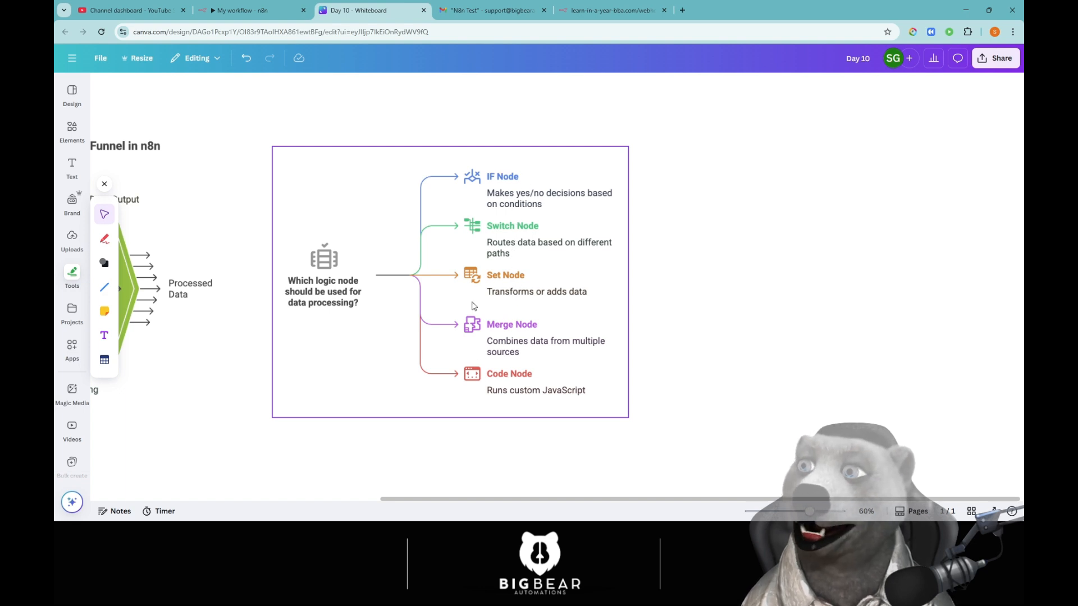
Switch to the n8n workflow, clear the node search, and add a manual trigger as the first step.
left_click(256, 11)
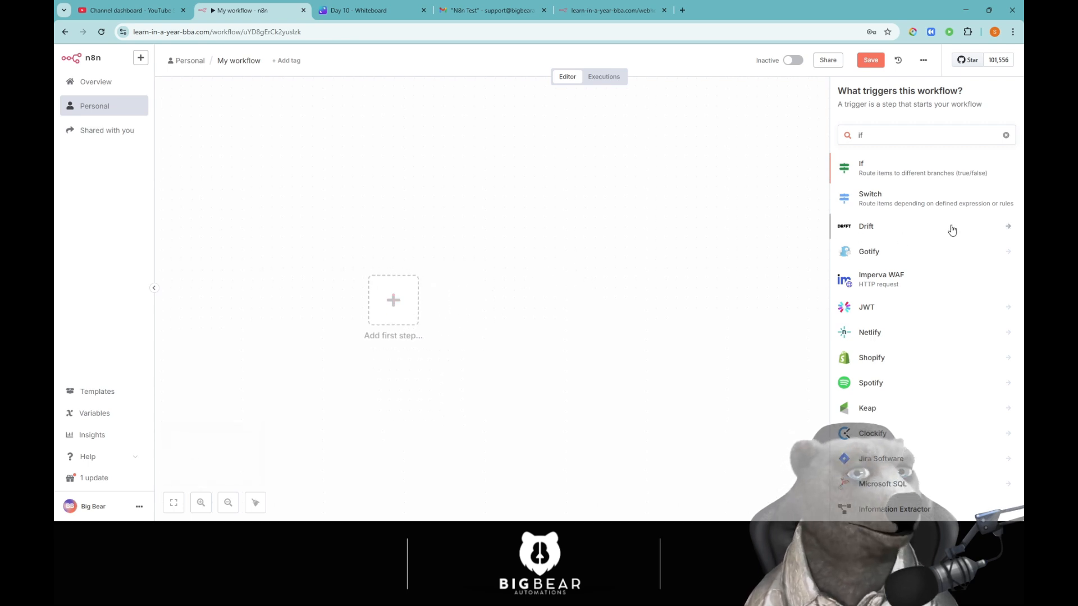
double_click(865, 134)
key("BackSpace")
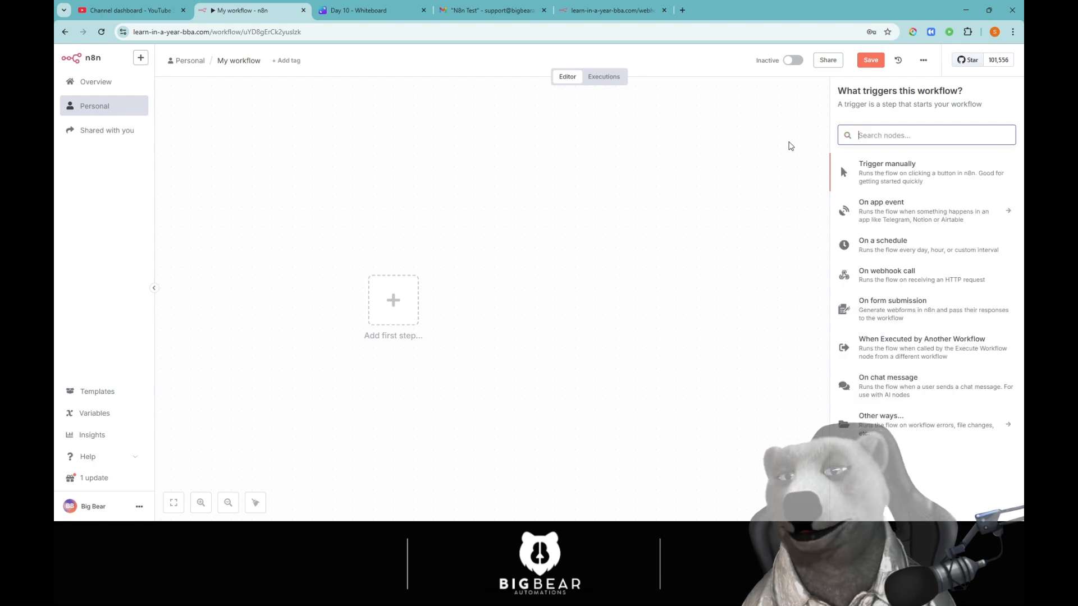
type("t")
key("BackSpace")
key("BackSpace")
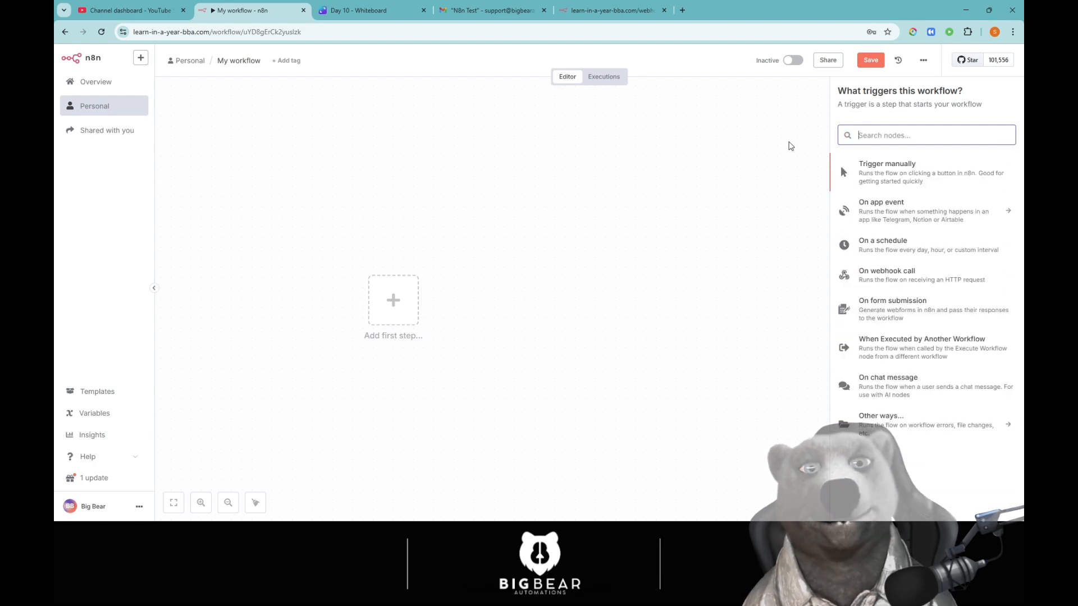
left_click(840, 166)
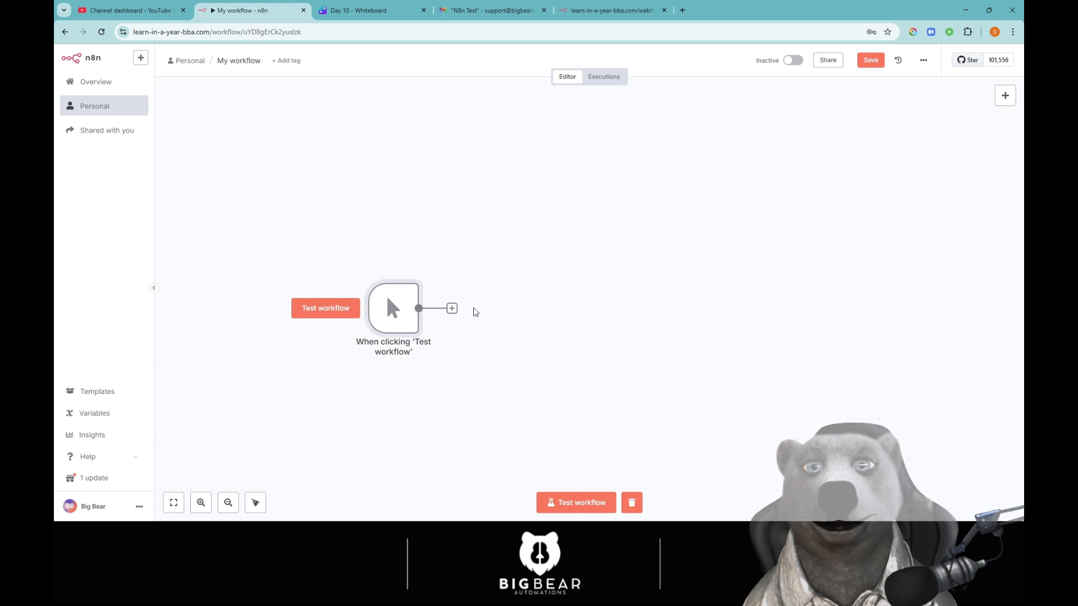
Add an Edit Fields (Set) node after the manual trigger.
left_click(452, 308)
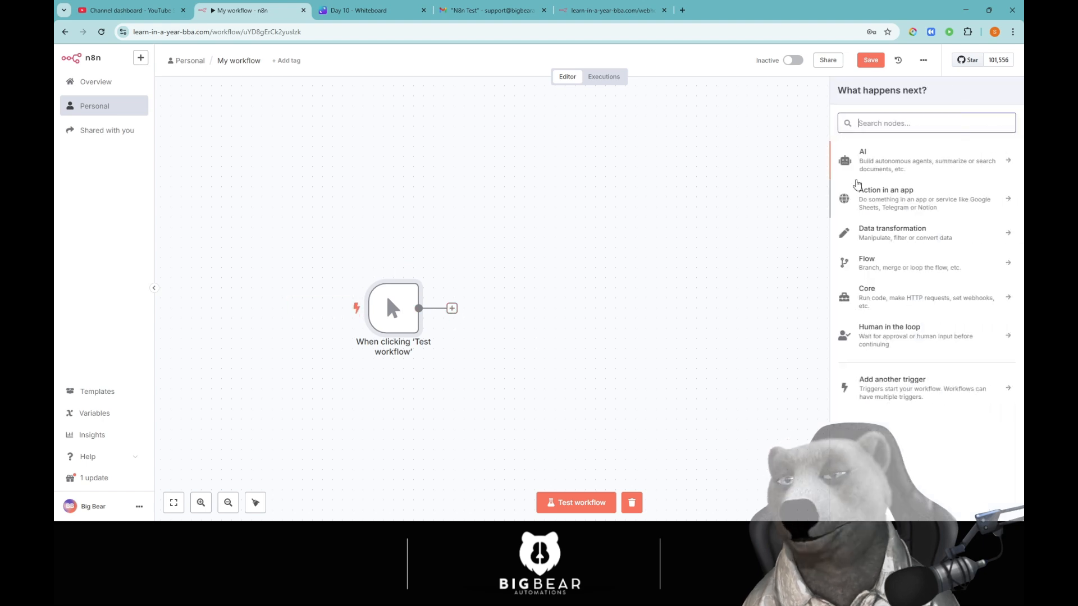
type("set")
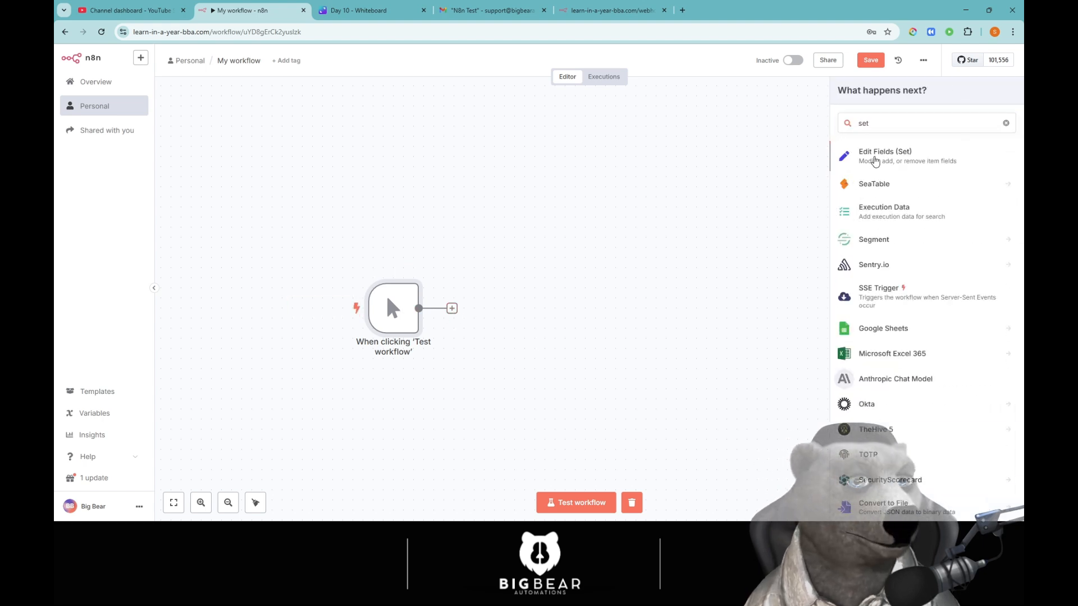
left_click(856, 156)
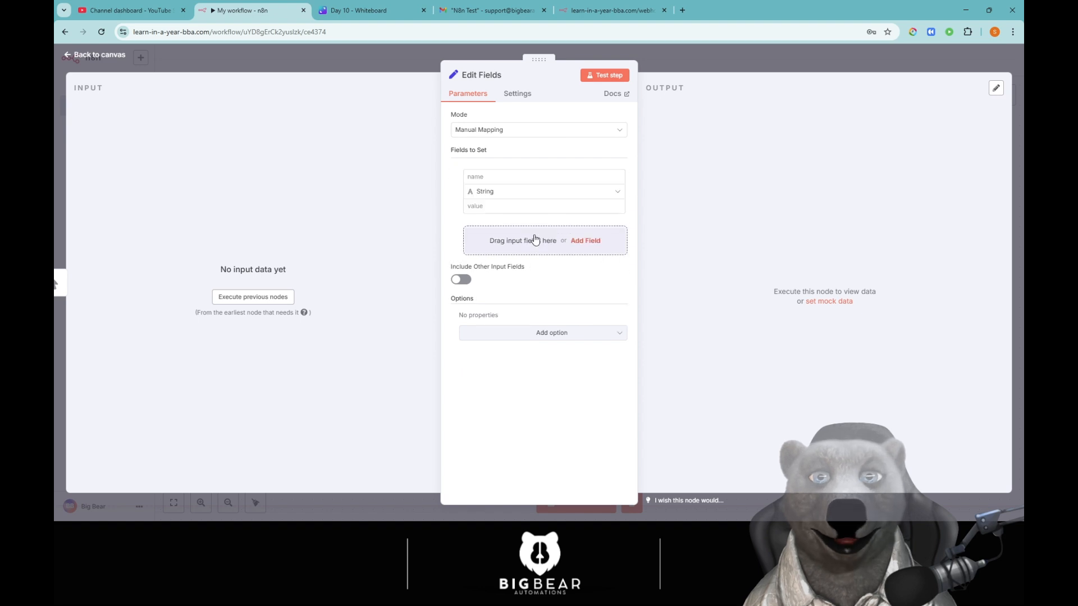
Define a string field called name with the value bigbear, test the node, and return to the canvas.
left_click(514, 176)
type("name")
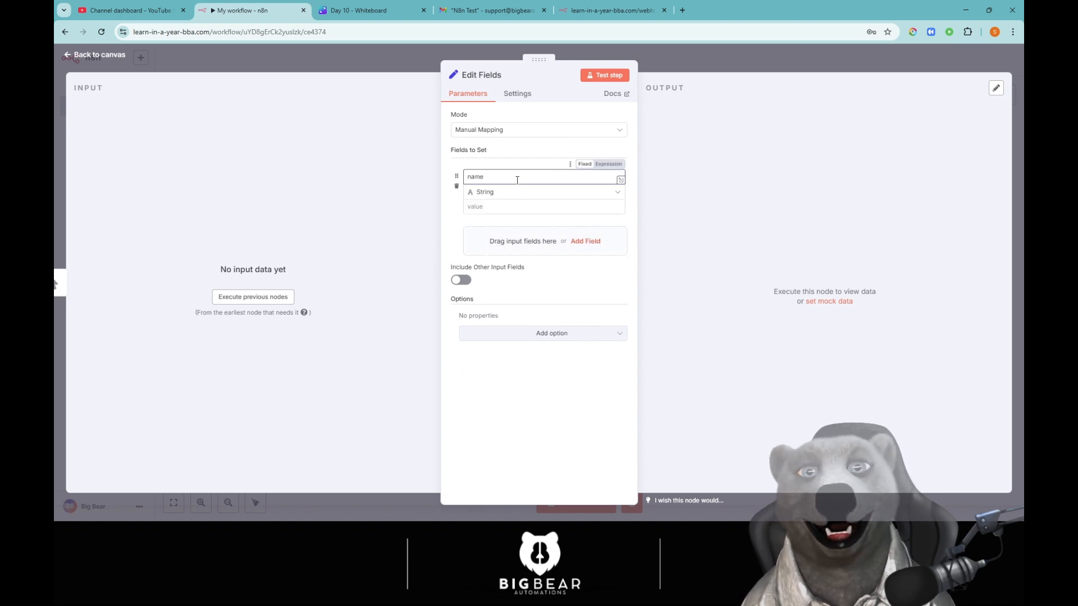
left_click(499, 206)
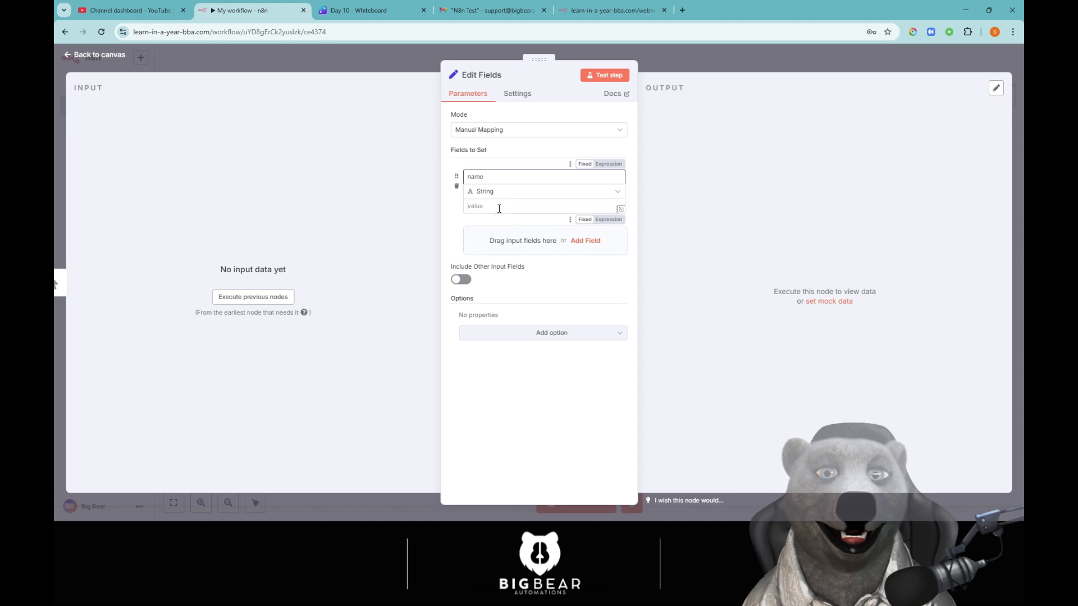
type("bigbear")
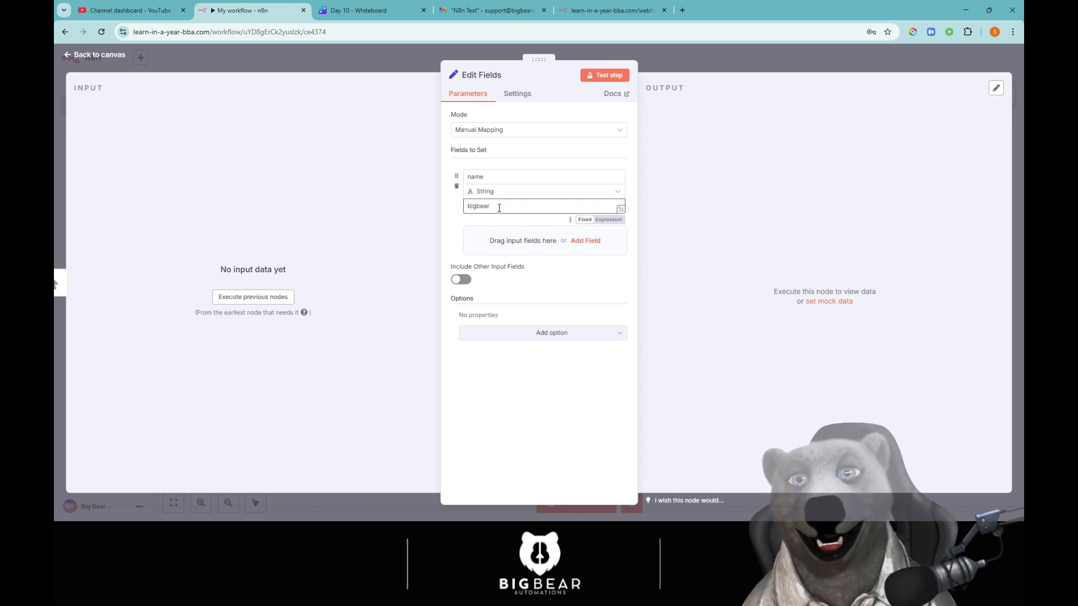
left_click(605, 75)
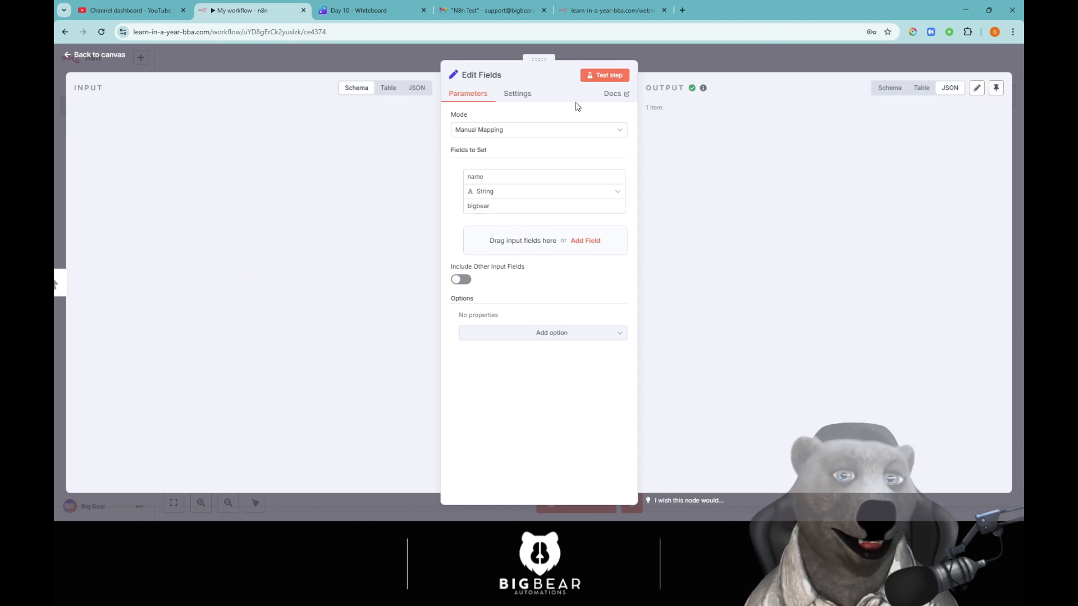
left_click(948, 62)
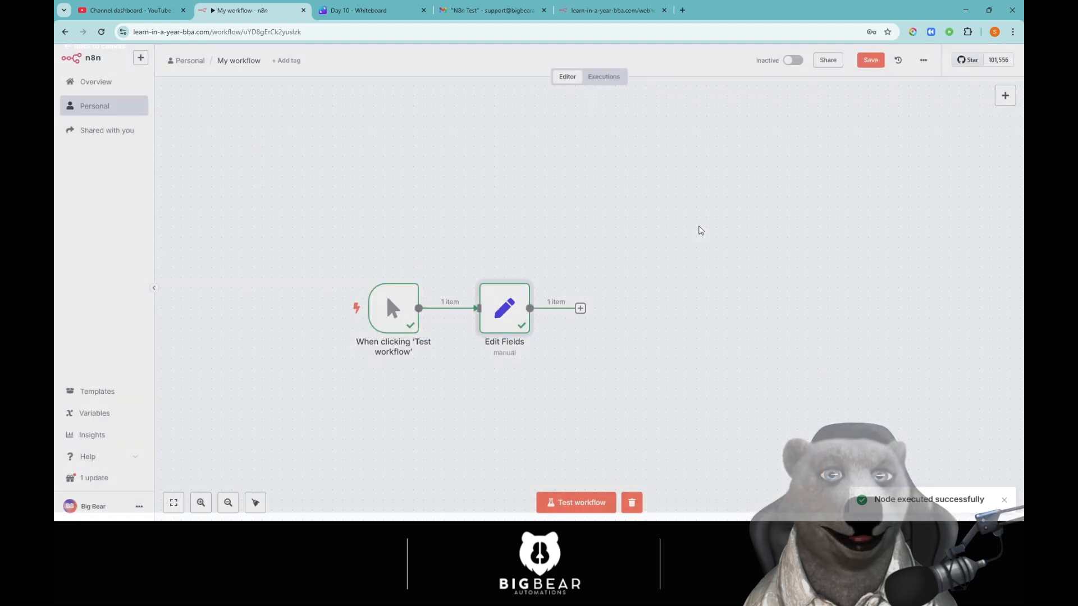
Add a second Edit Fields (Set) node after the first Edit Fields node.
left_click_drag(591, 347, 440, 280)
left_click(430, 241)
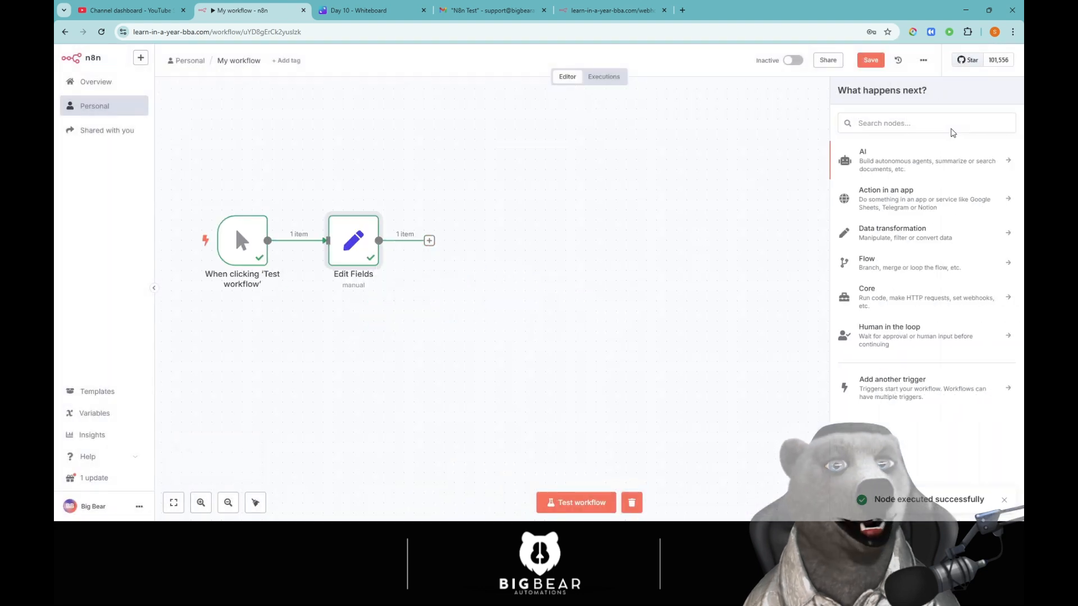
left_click(927, 123)
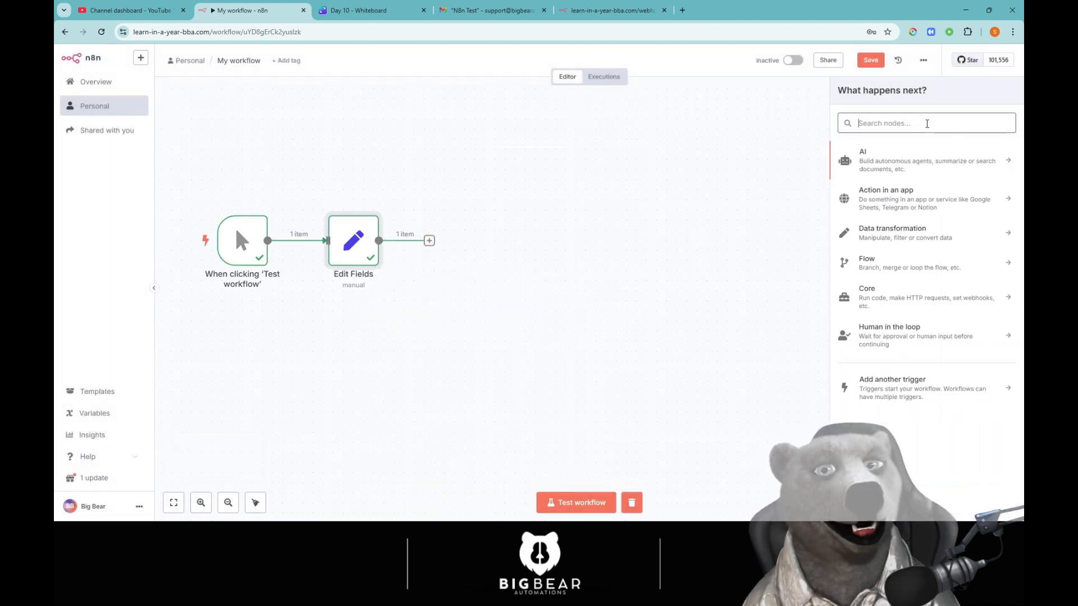
type("set")
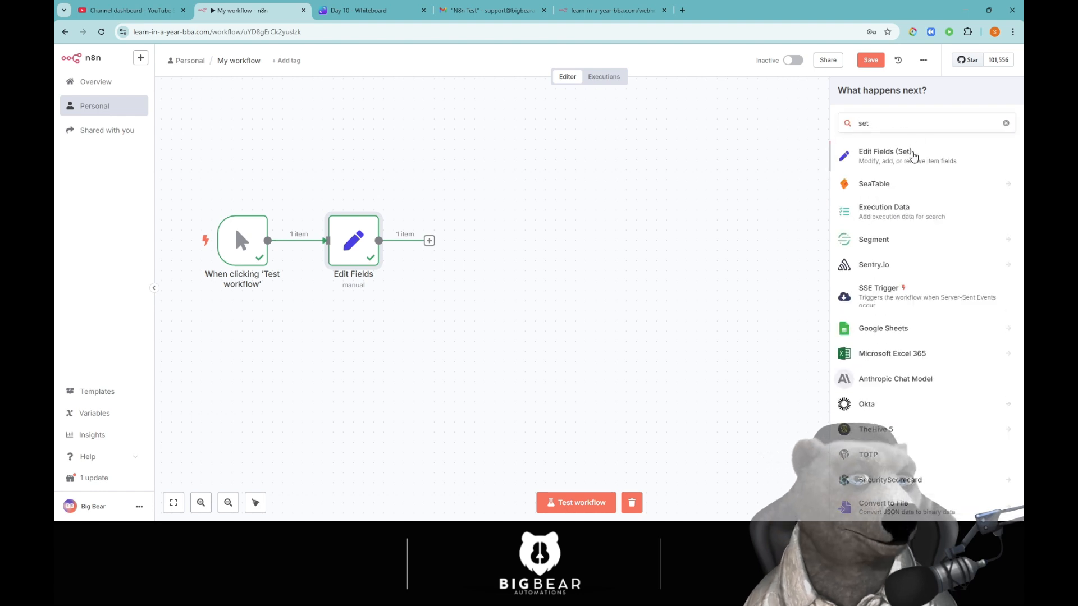
left_click(909, 152)
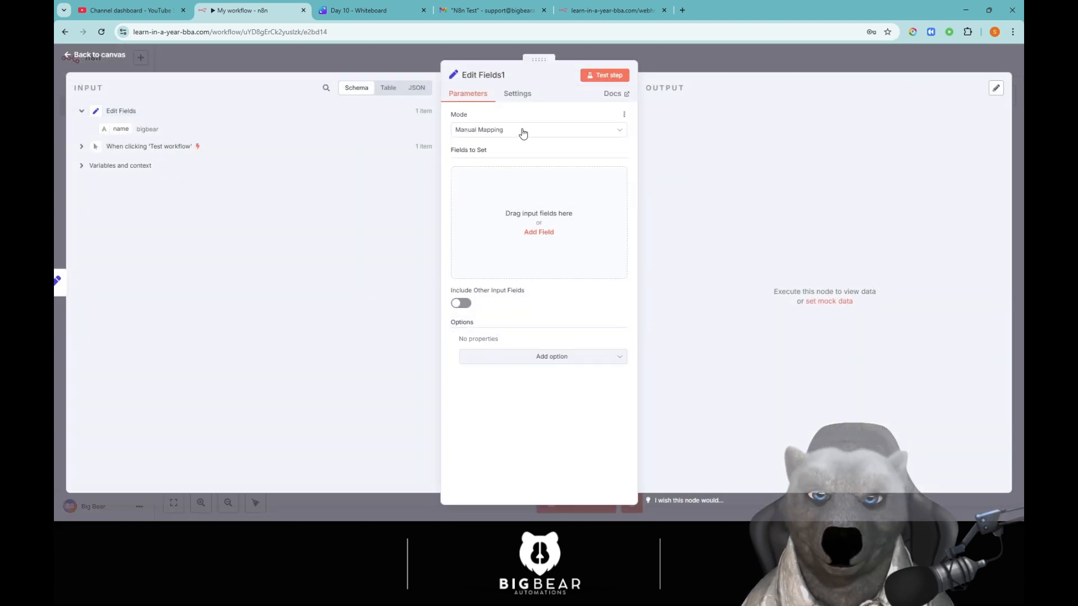
Add a string field called name2 with the expression {{ $json.name }} 2, mapping the name value from the previous node.
left_click(530, 232)
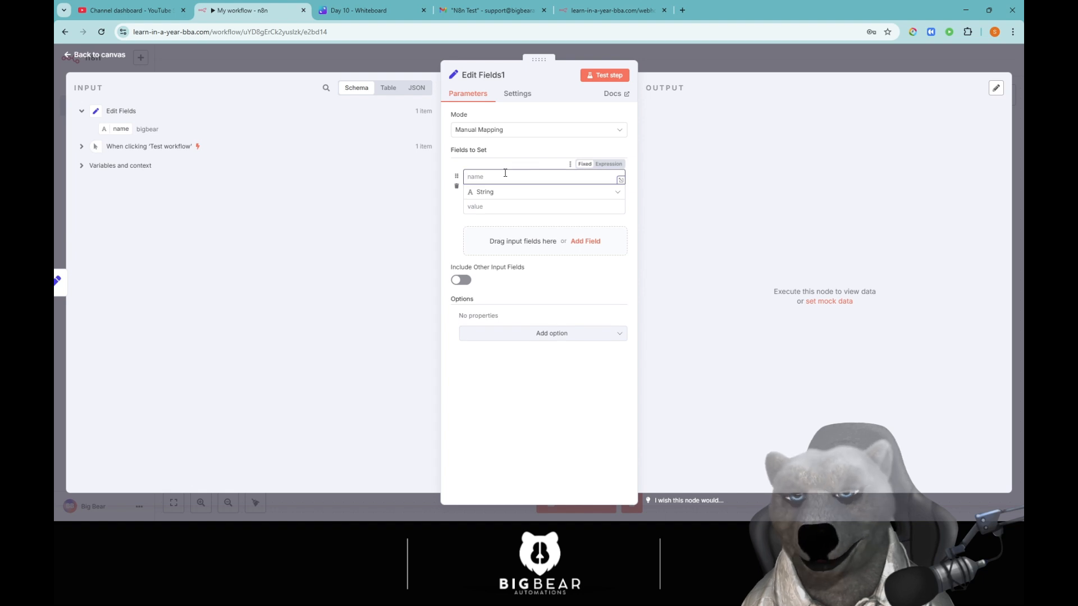
type("nam")
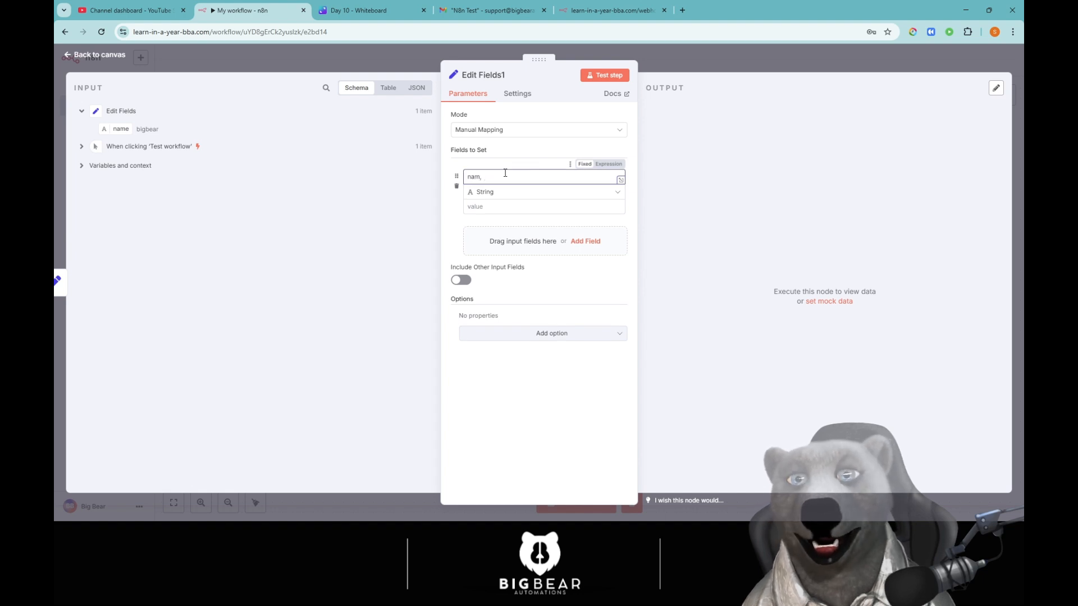
type("e")
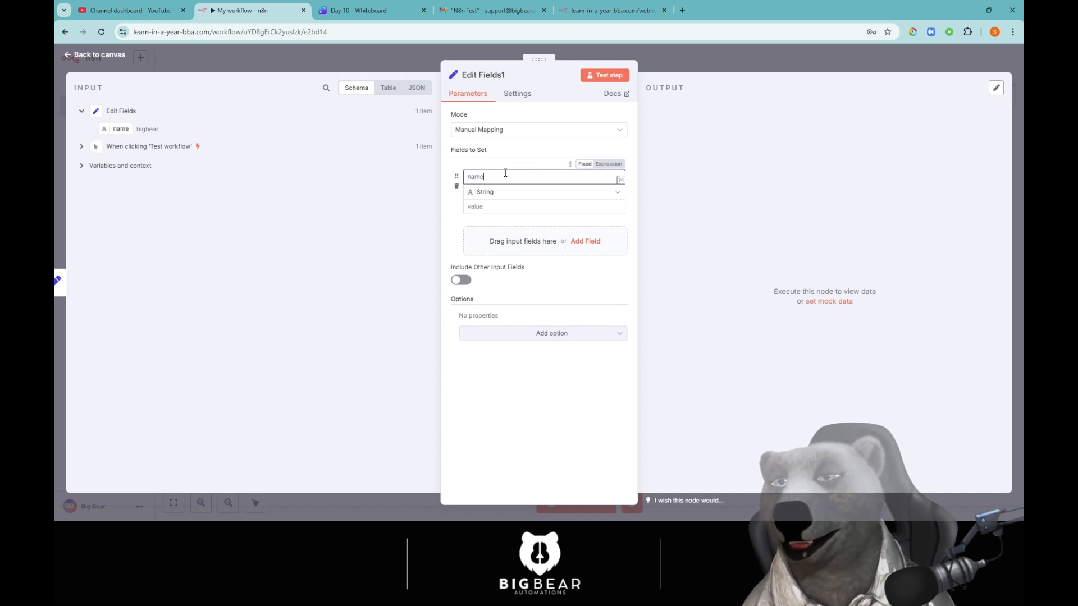
type("2")
left_click(478, 208)
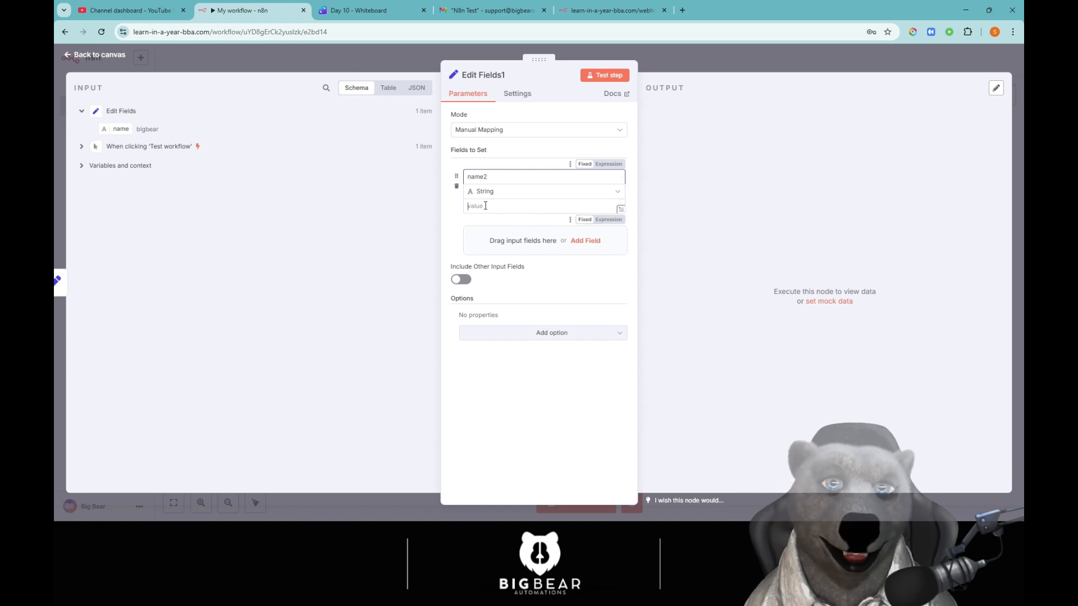
left_click(609, 219)
left_click_drag(118, 128, 508, 209)
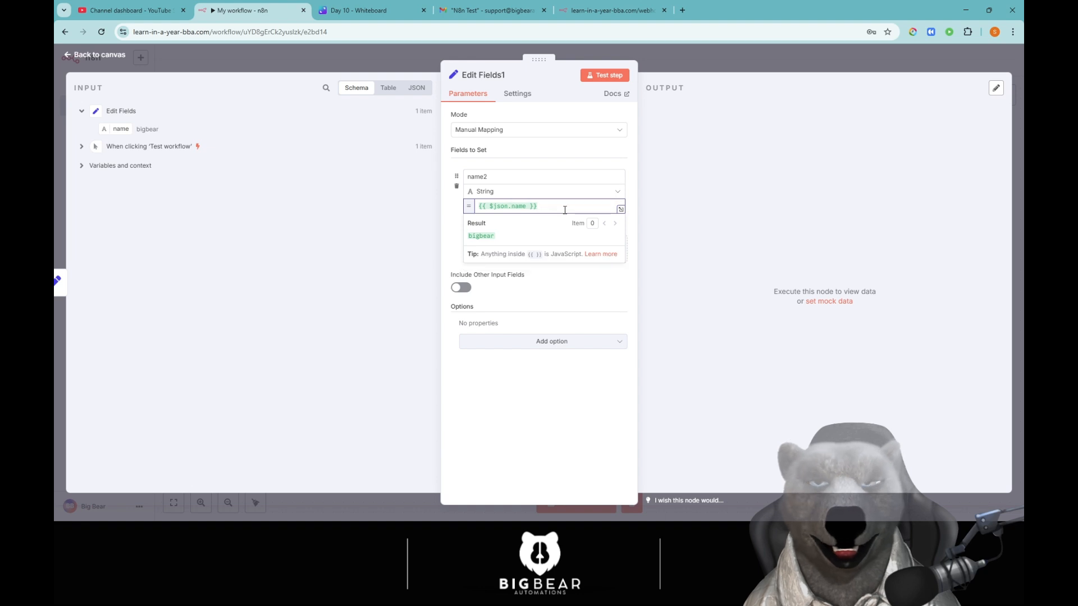
type("2")
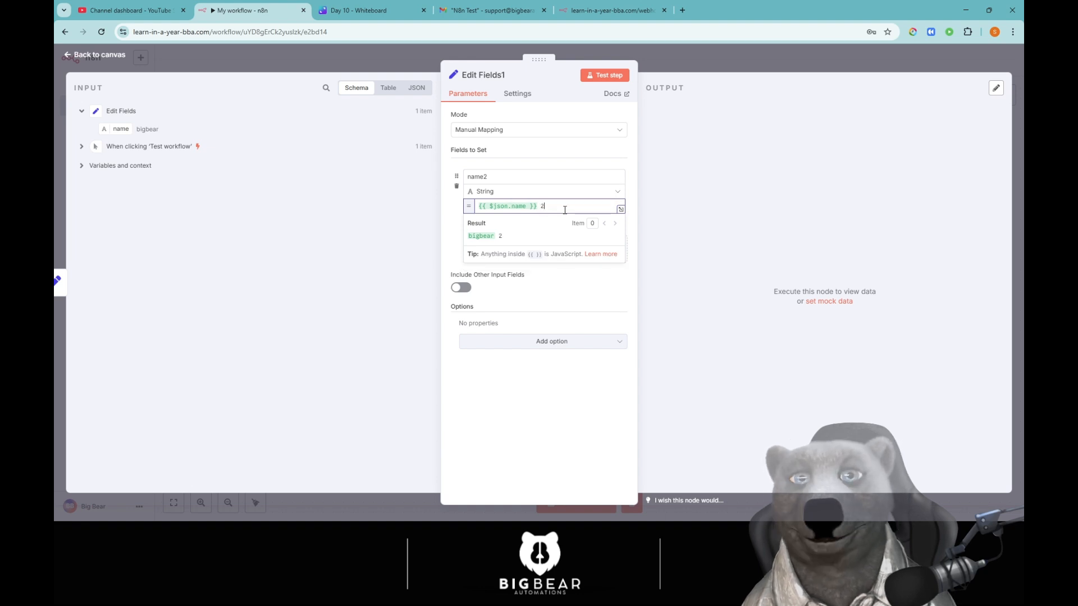
Test the second Edit Fields node, check the name2 value in its output, and return to the canvas.
left_click(604, 75)
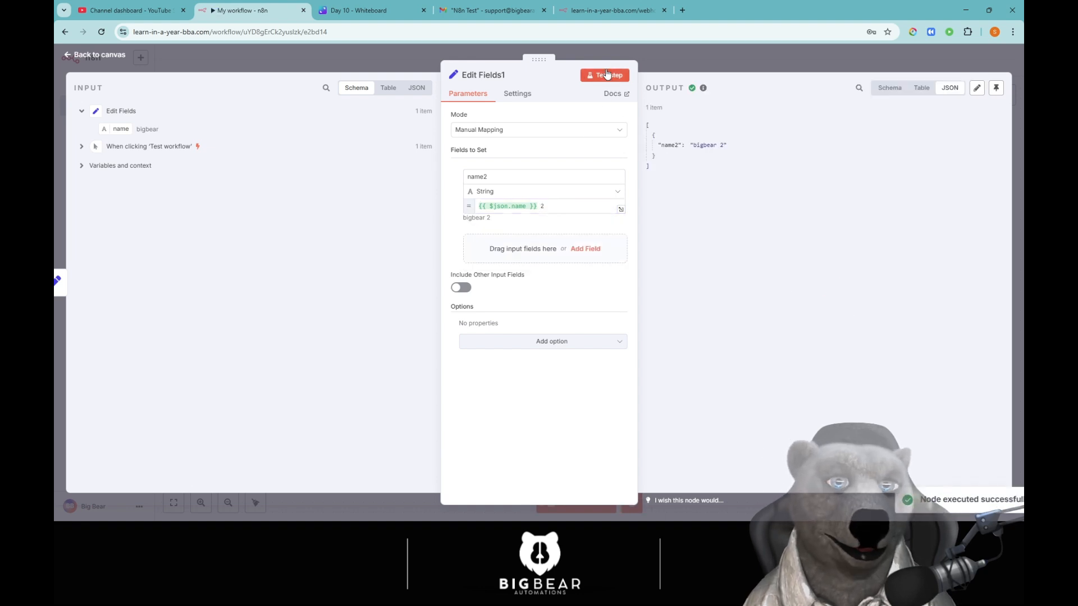
left_click_drag(692, 145, 725, 145)
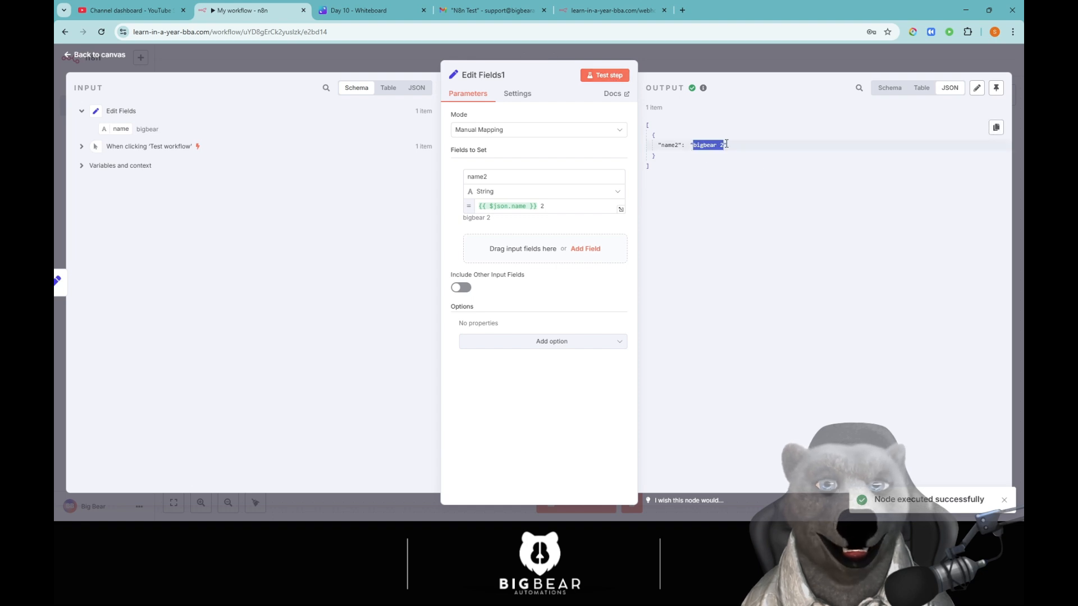
left_click(729, 171)
left_click(664, 51)
Review the second Edit Fields node's name2 mapping and the data path from the trigger through both Edit Fields nodes.
left_click_drag(468, 341, 491, 302)
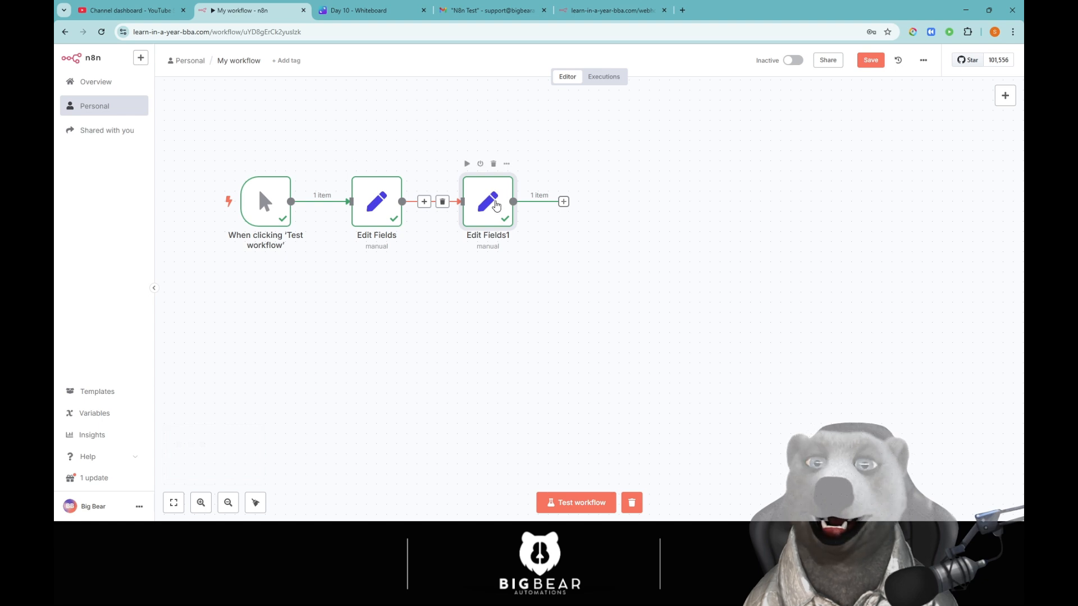
double_click(496, 203)
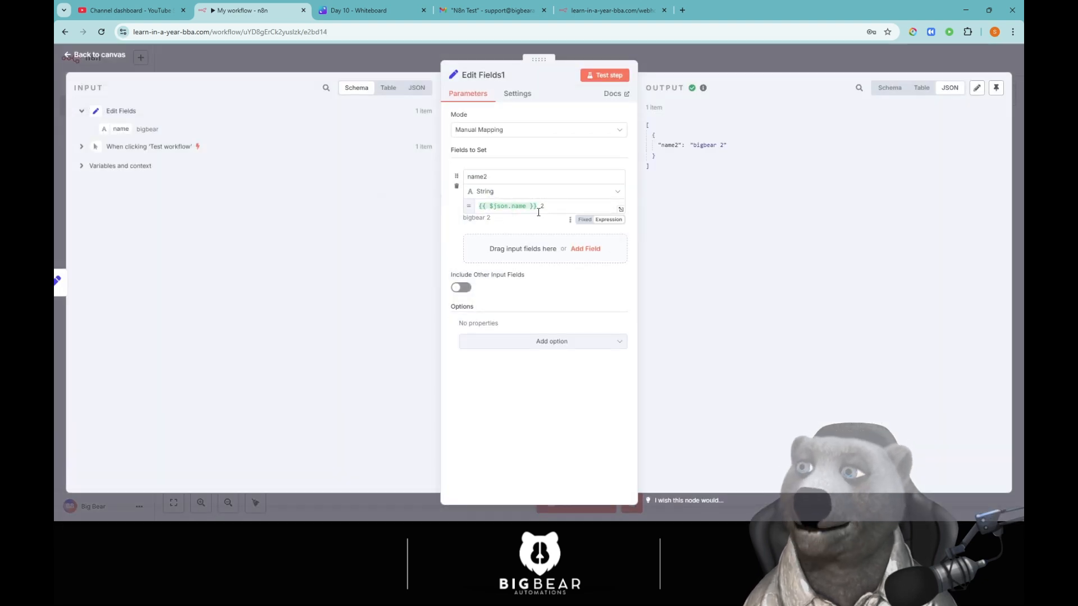
left_click(708, 60)
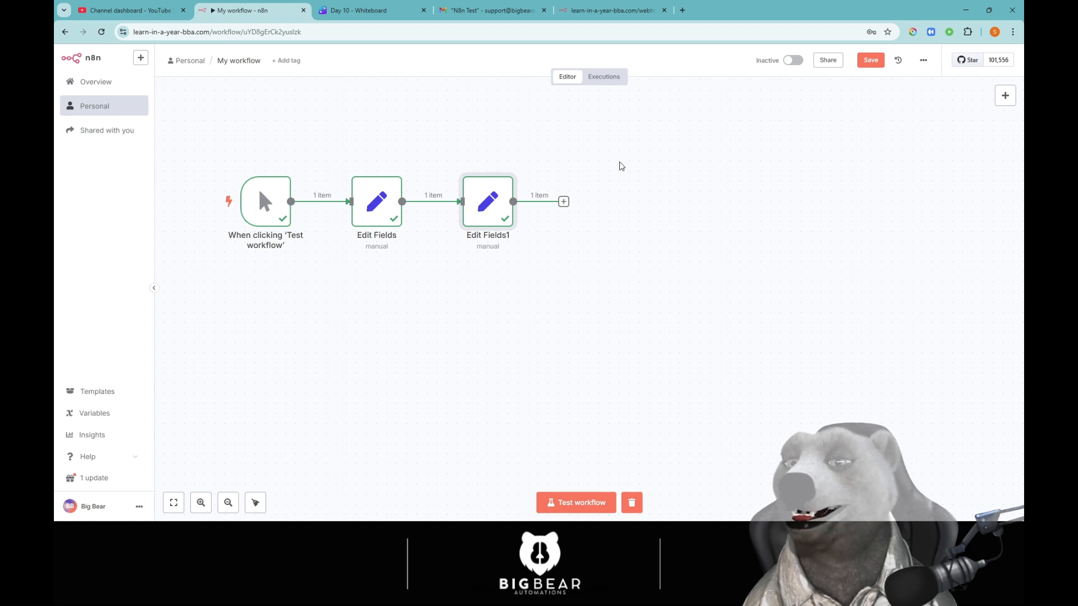
mouse_move(255, 220)
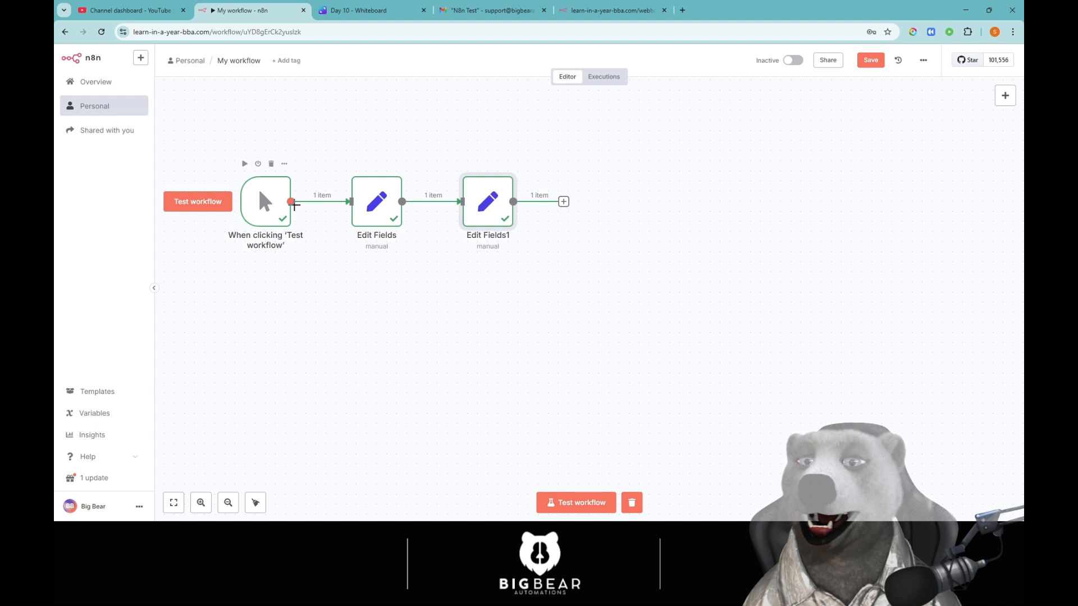
mouse_move(321, 202)
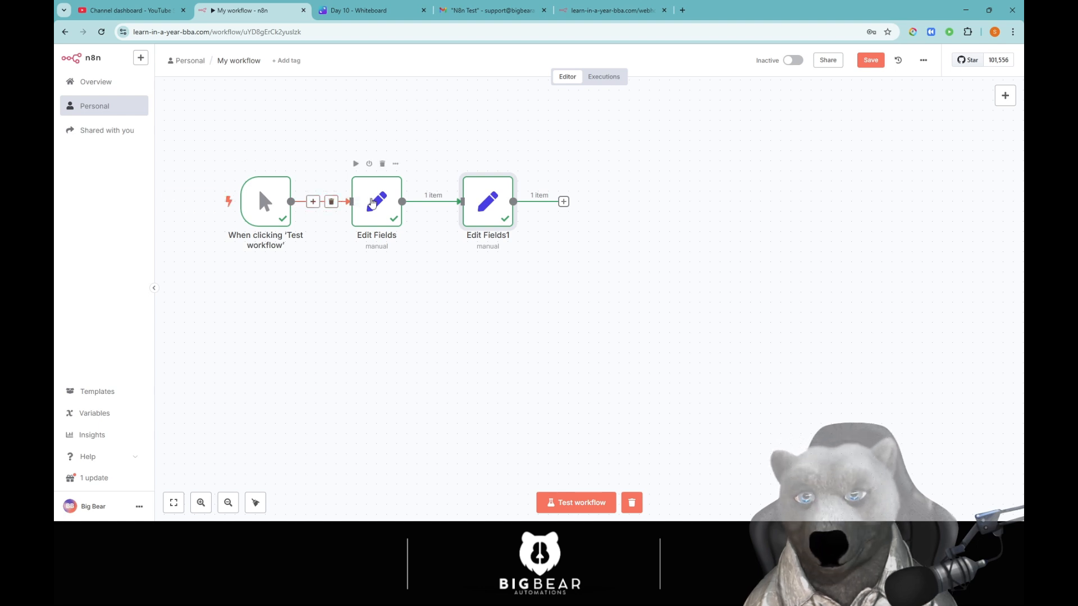
mouse_move(375, 203)
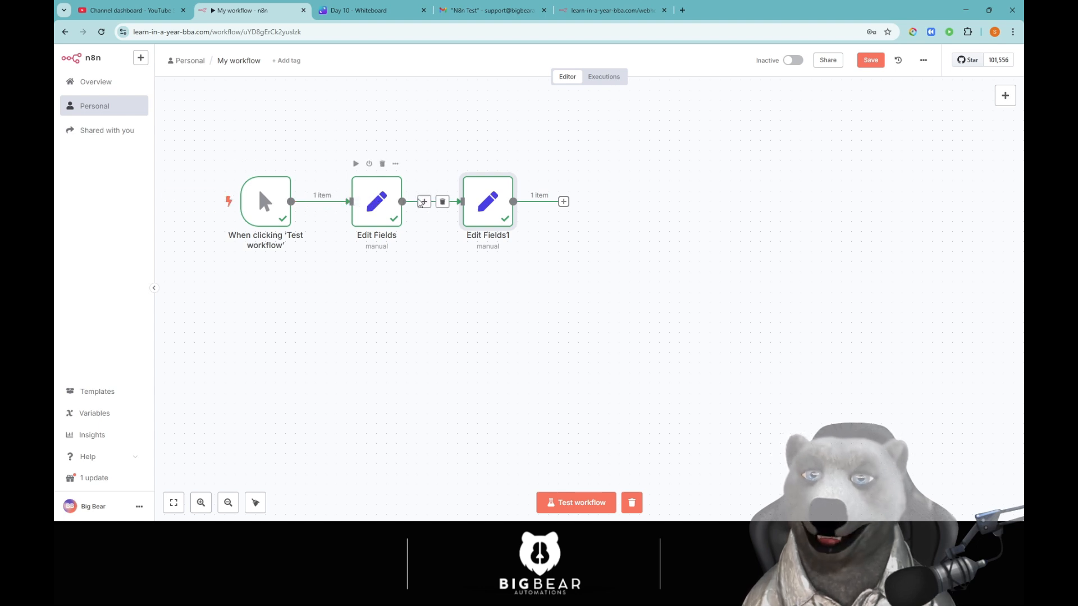
mouse_move(488, 209)
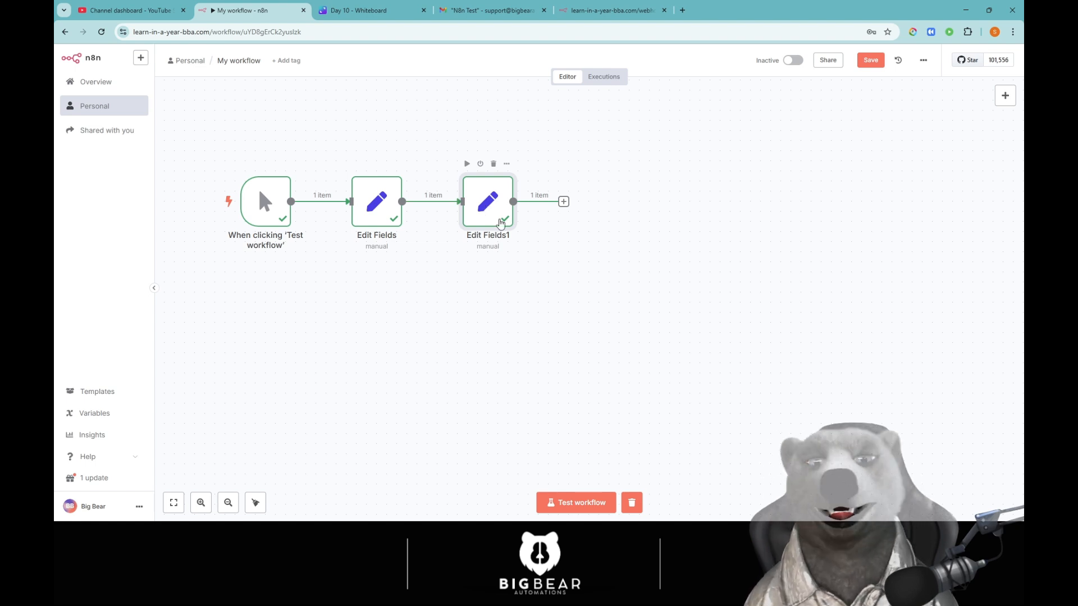
Insert a third Edit Fields (Set) node between the two existing Edit Fields nodes.
left_click(423, 202)
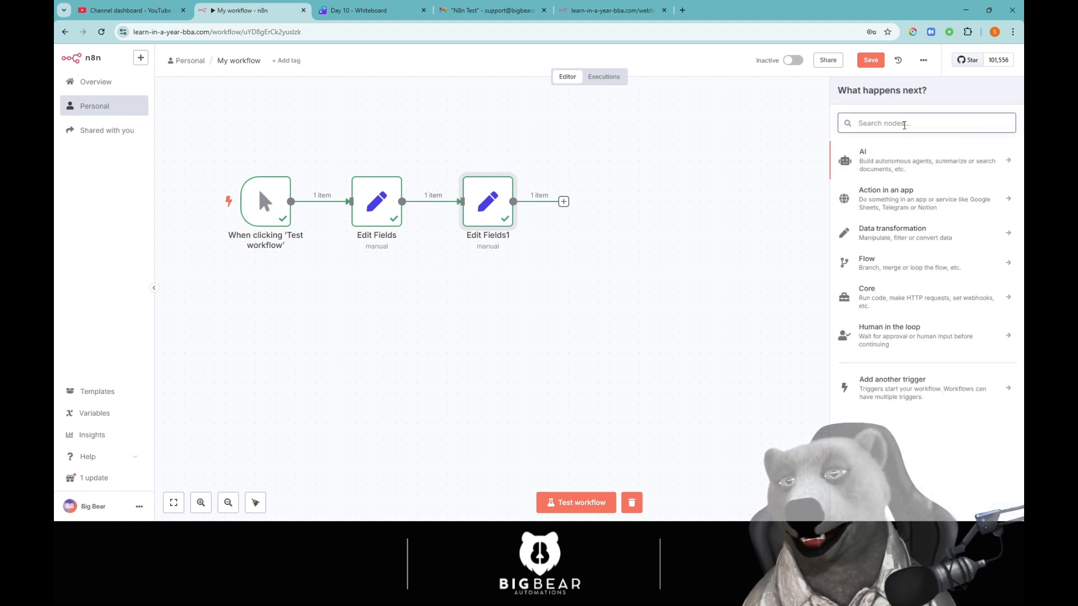
type("set")
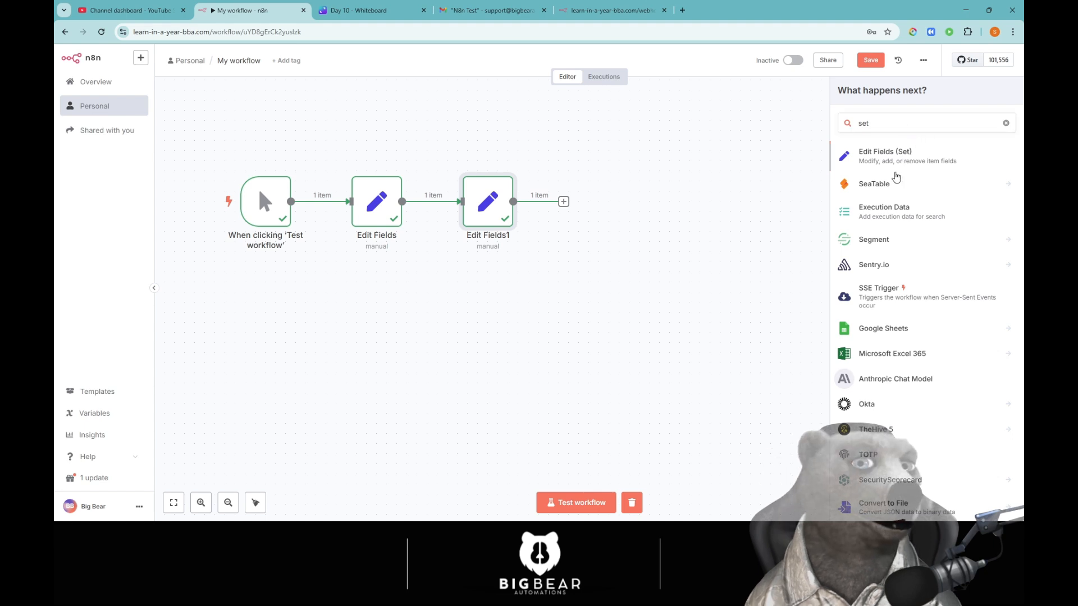
left_click(892, 157)
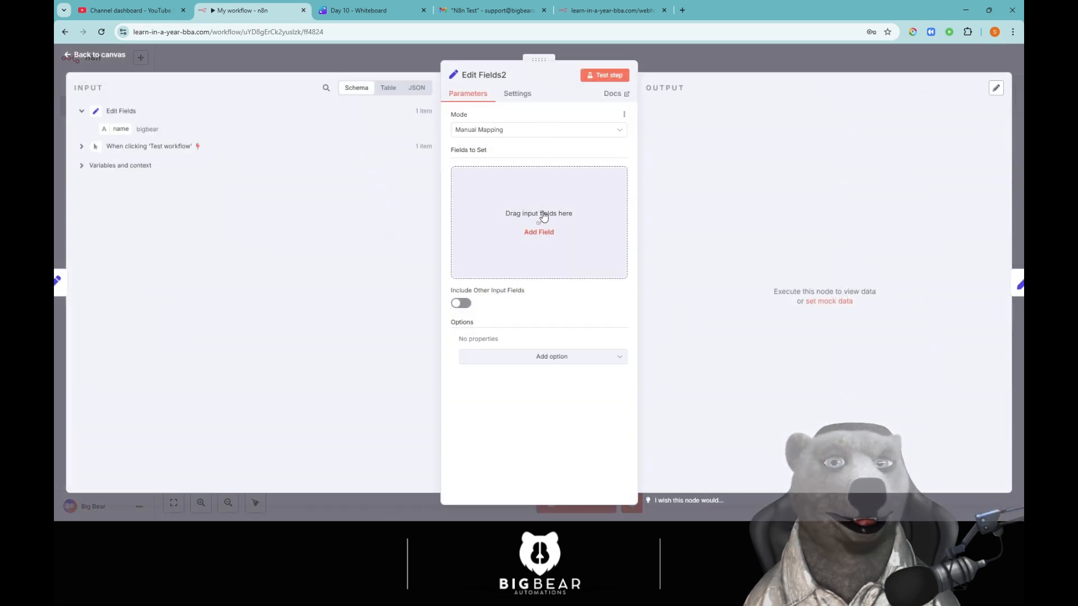
Add a string field called name3 with the expression {{ $json.name }} 3 to the inserted node and return to the canvas.
left_click(542, 232)
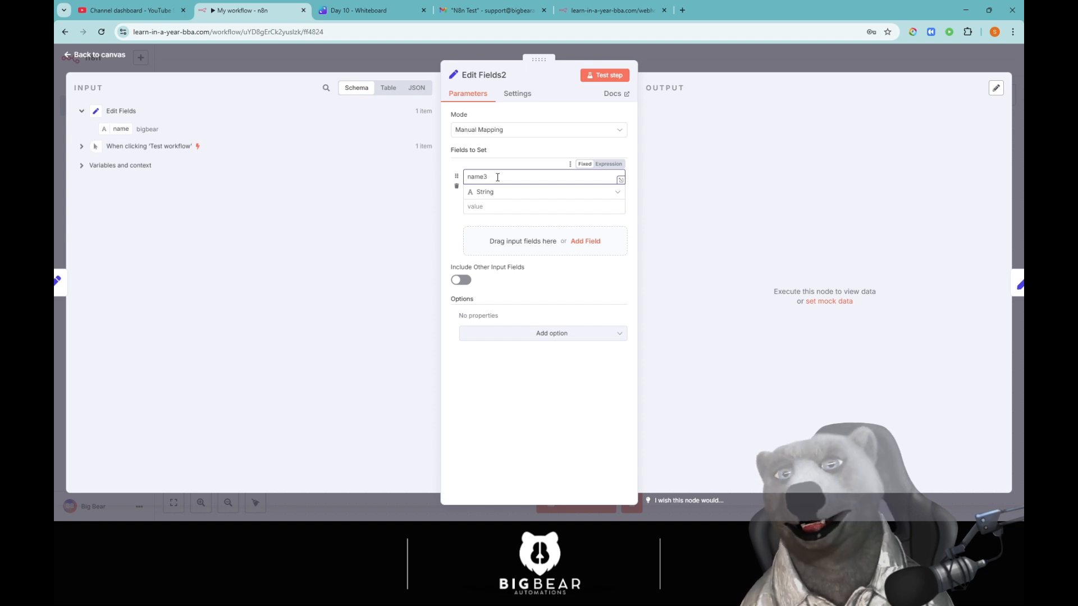
left_click(484, 207)
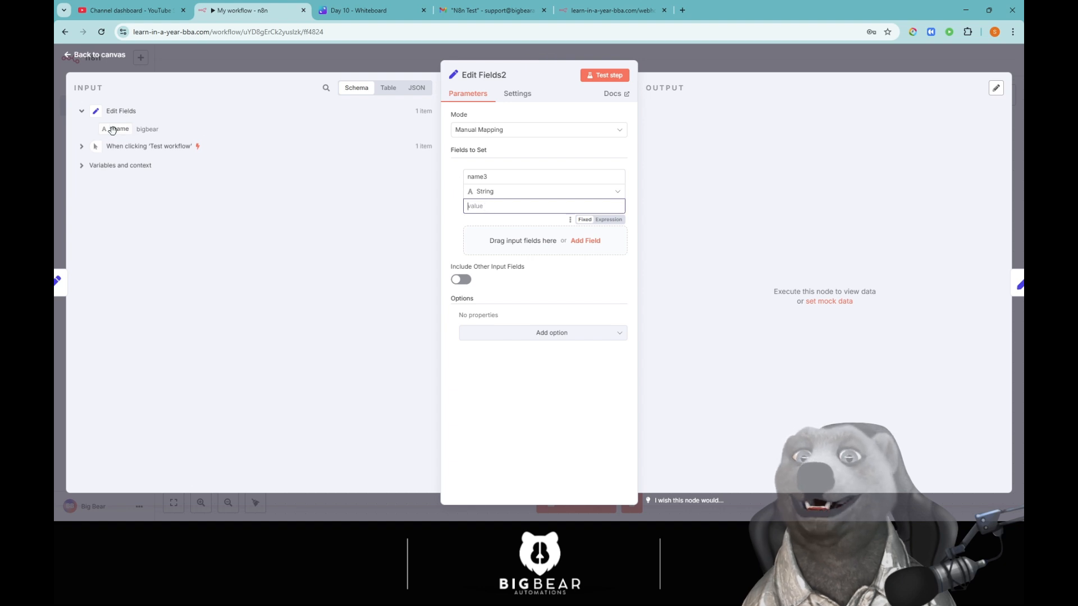
left_click_drag(112, 130, 505, 206)
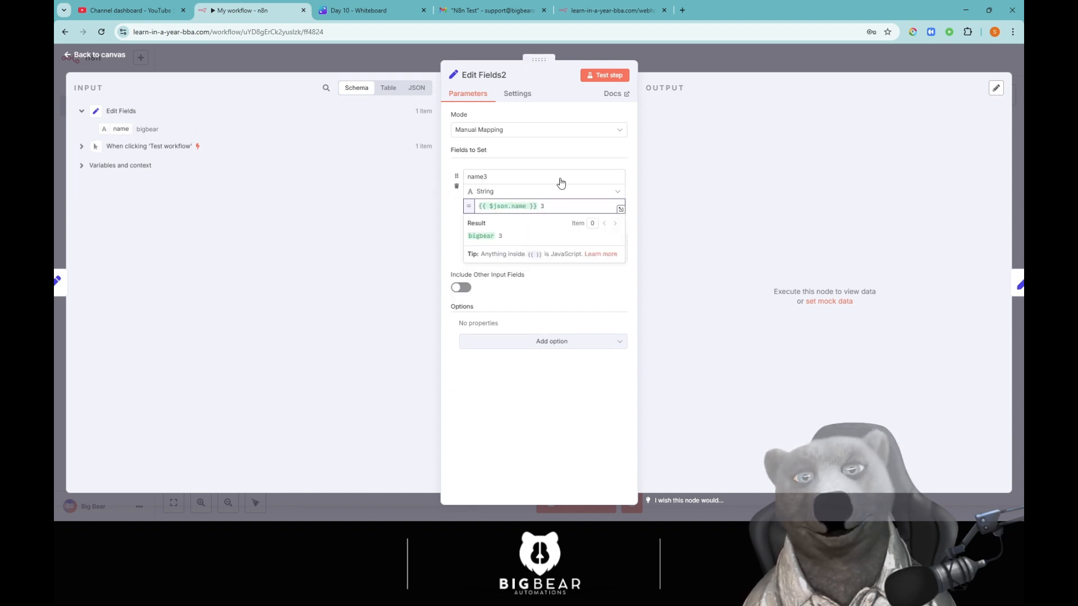
left_click(676, 49)
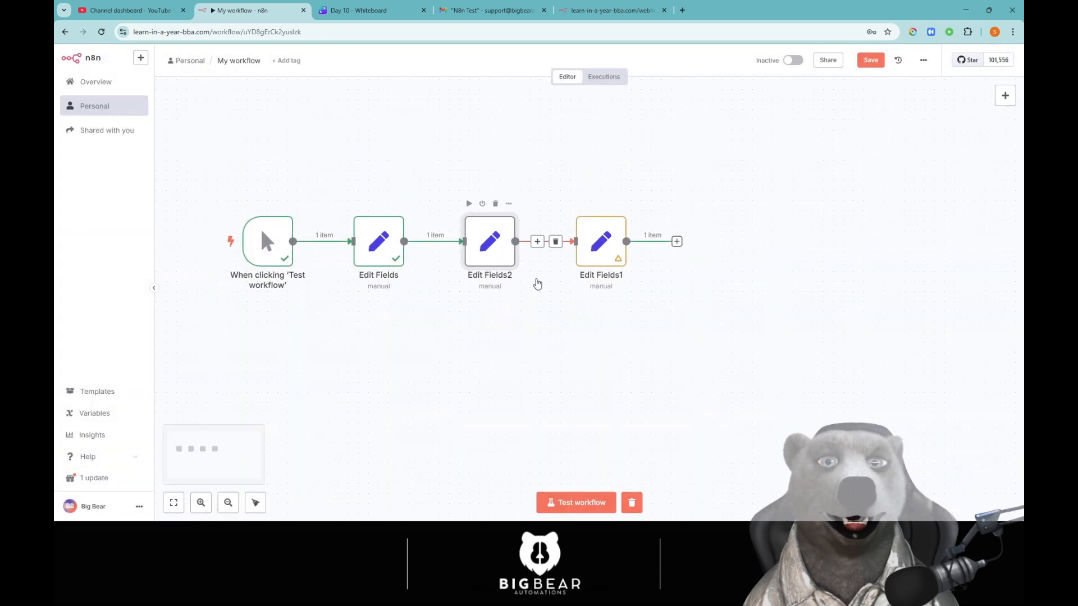
Try an If node between the Edit Fields and Edit Fields2 nodes and delete it again.
double_click(602, 221)
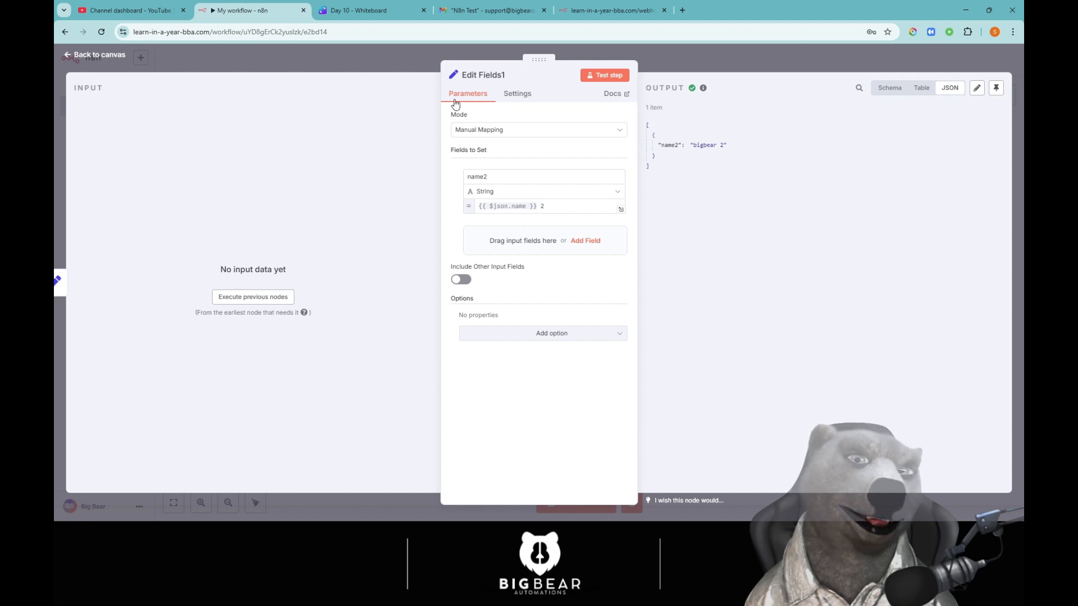
left_click(392, 65)
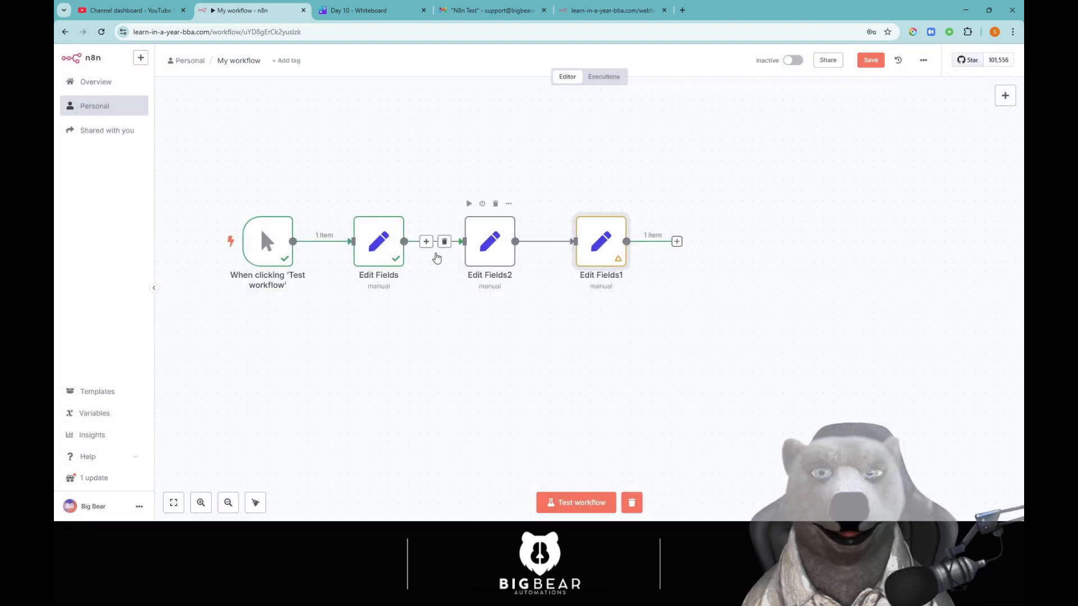
left_click(426, 241)
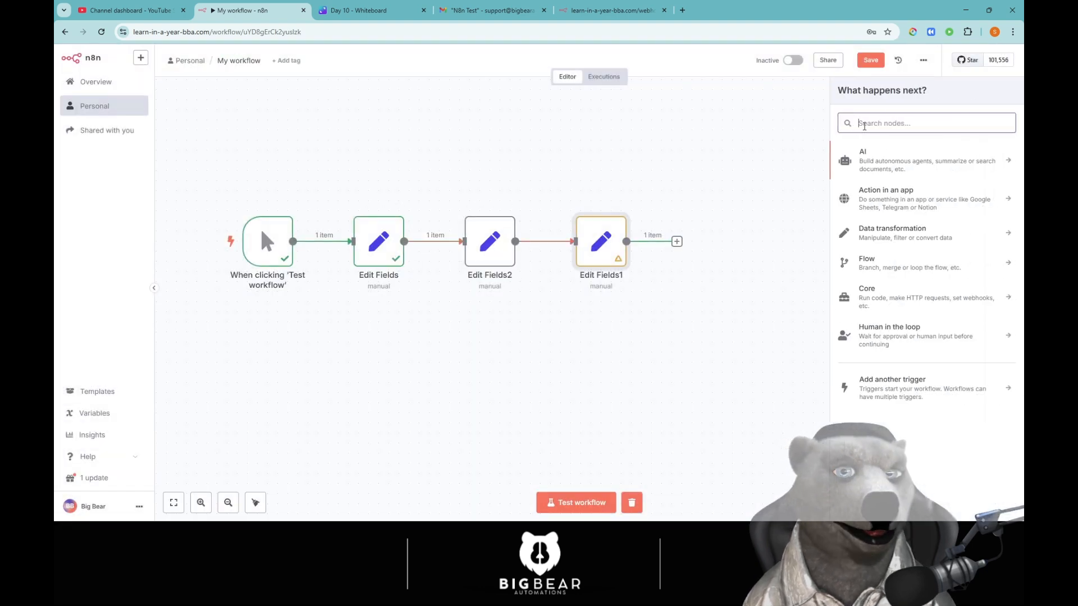
type("if")
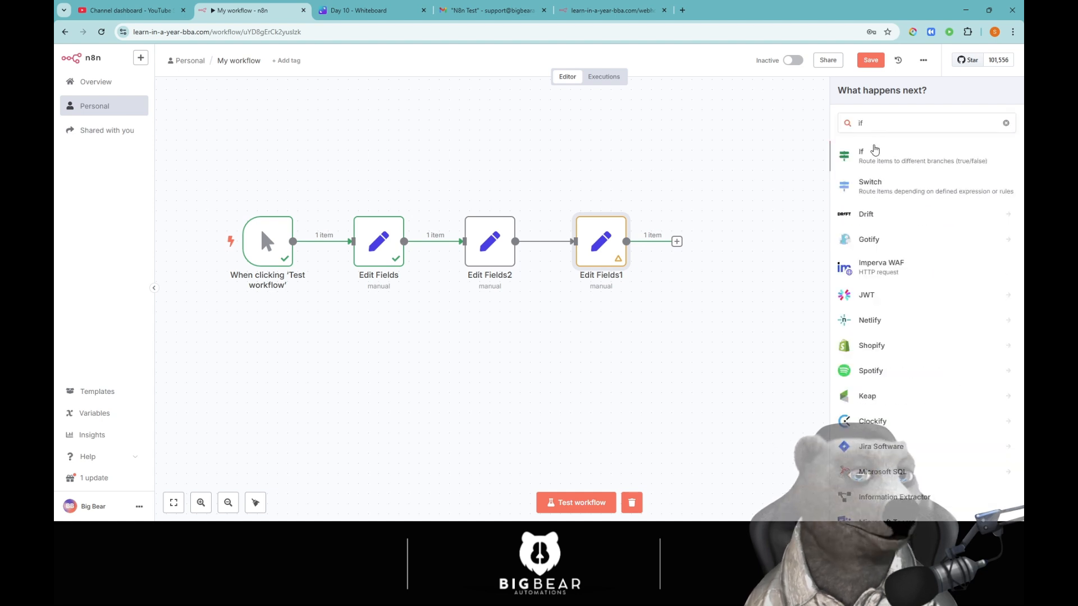
key("Return")
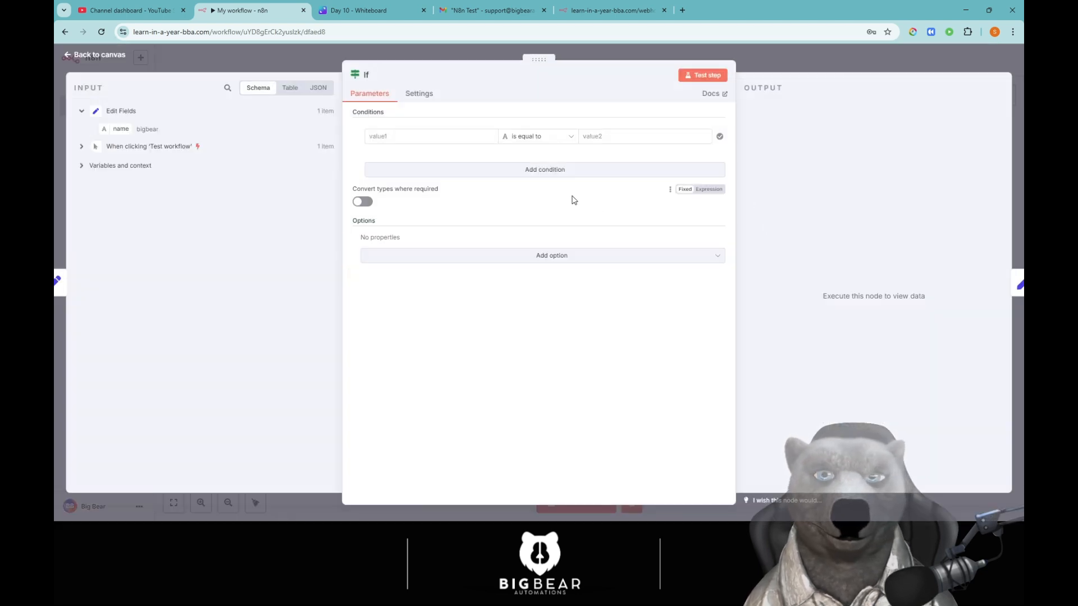
key("Escape")
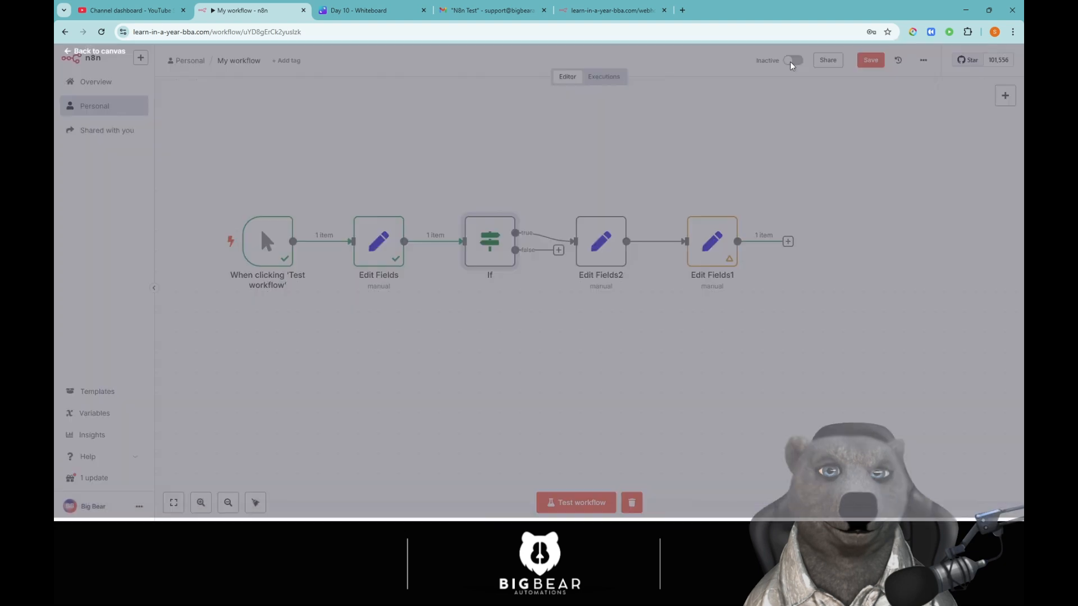
left_click(494, 203)
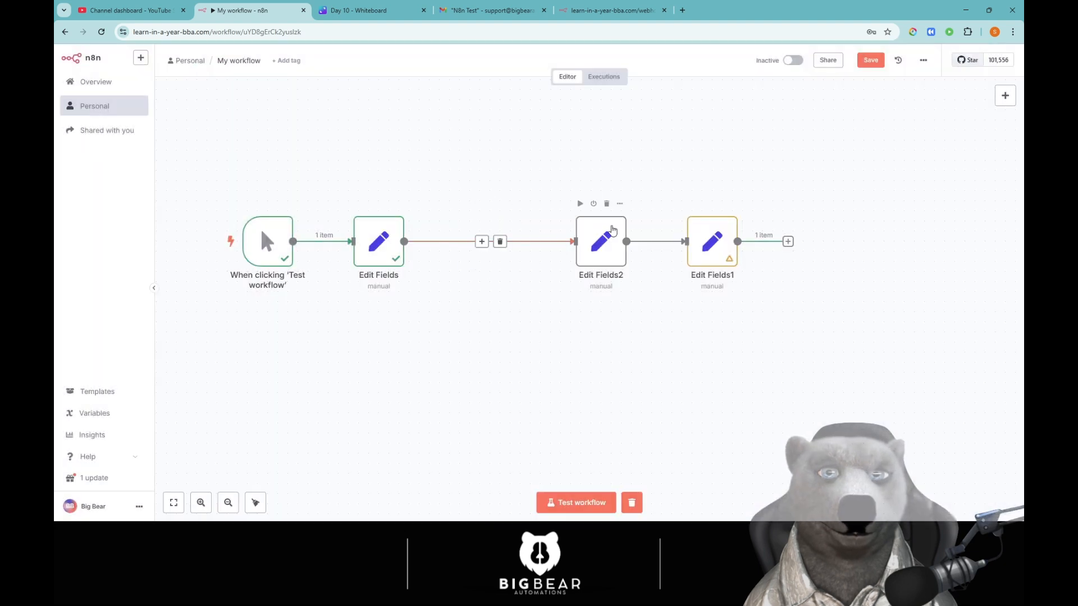
Delete the Edit Fields2 node, move Edit Fields1 closer to Edit Fields, and check its name2 mapping.
left_click(607, 205)
left_click_drag(717, 236, 525, 236)
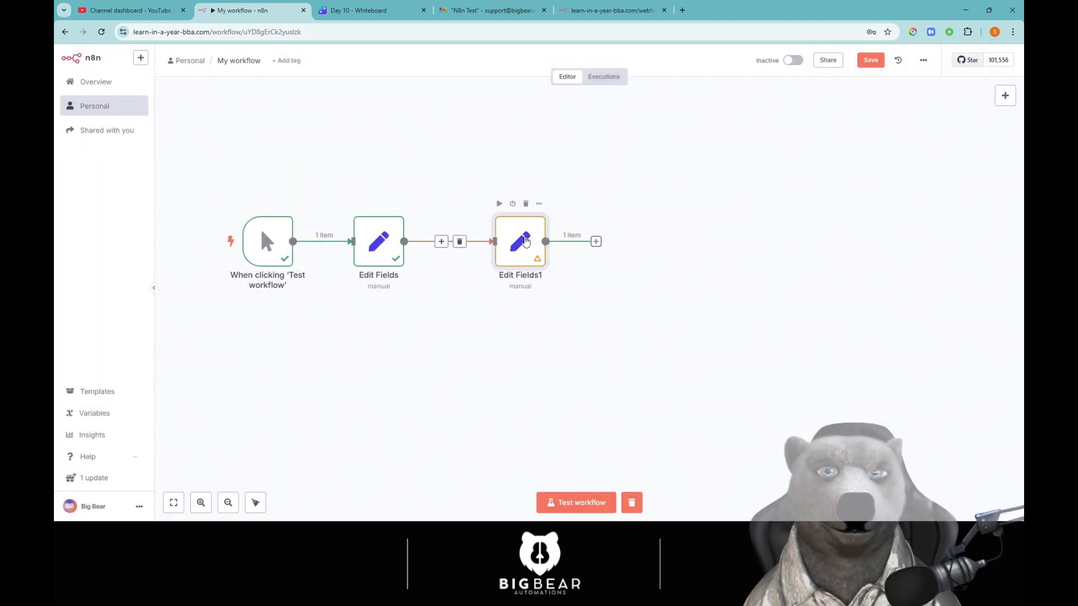
double_click(525, 241)
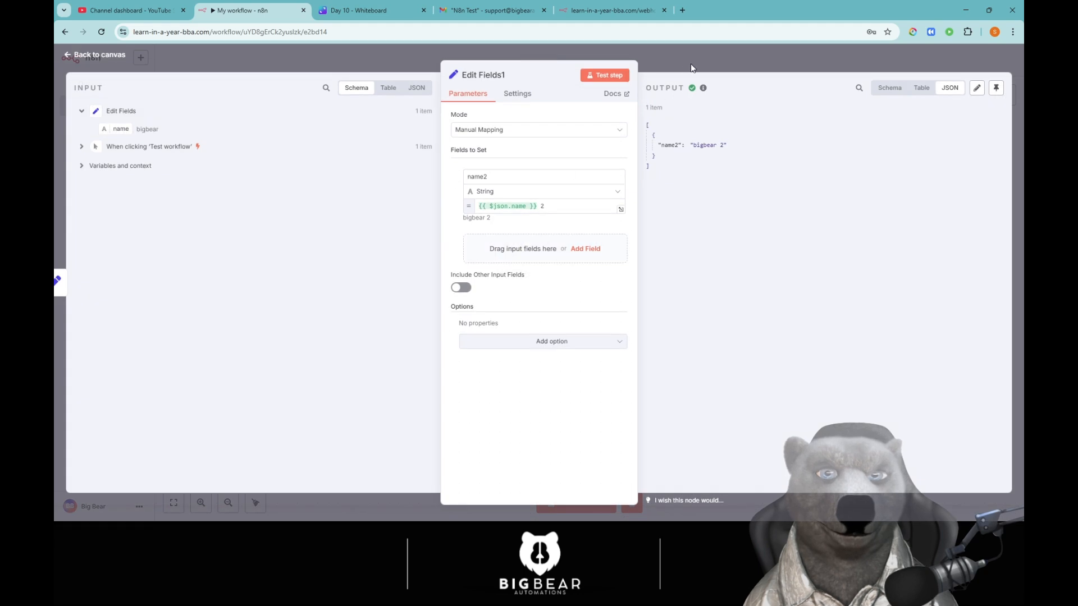
left_click(690, 68)
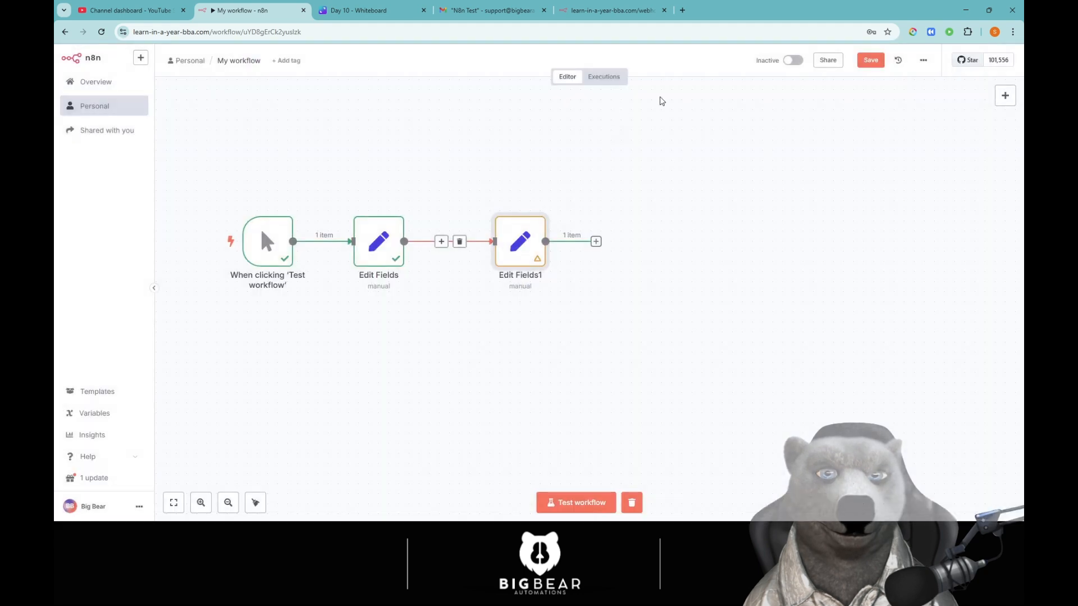
Run a test of the whole workflow from the manual trigger.
left_click(561, 498)
left_click_drag(468, 320, 493, 326)
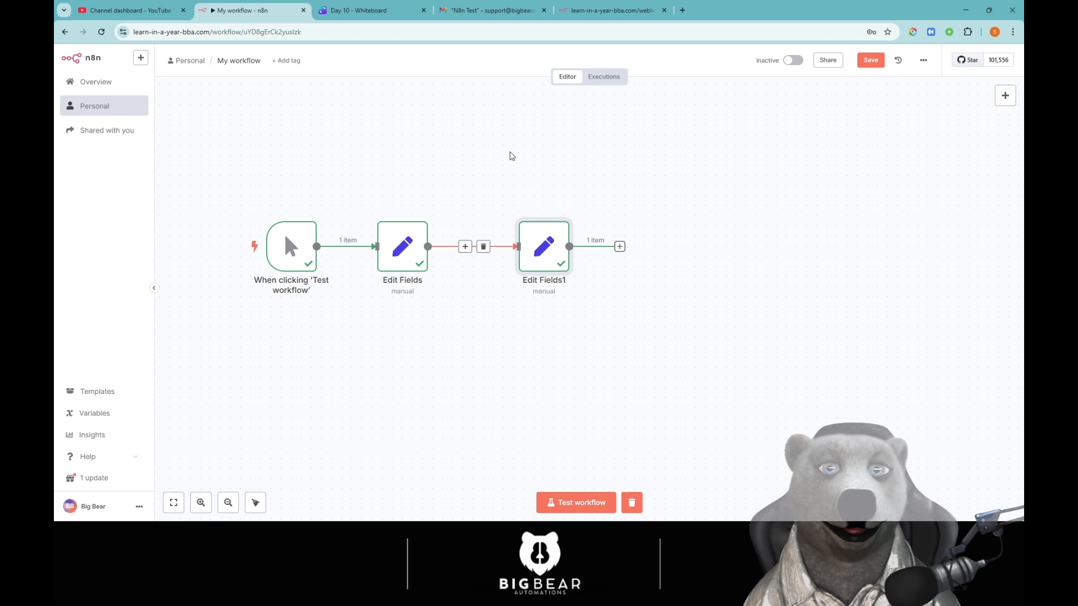
left_click_drag(510, 155, 544, 160)
left_click_drag(459, 187, 480, 193)
View the workflow's execution history and copy the latest execution's data into the editor.
left_click(614, 77)
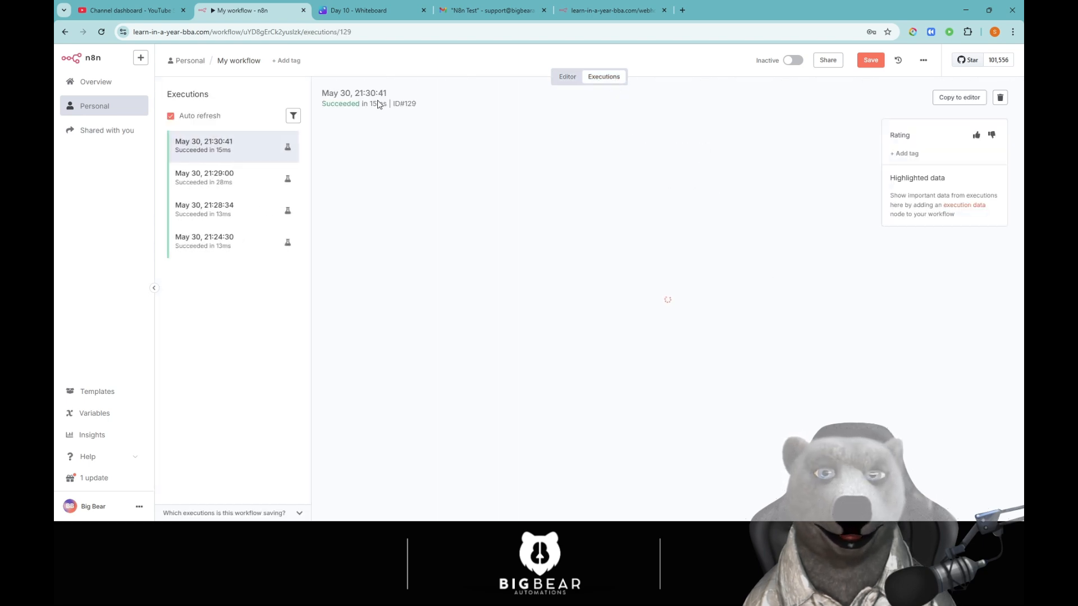
left_click(566, 77)
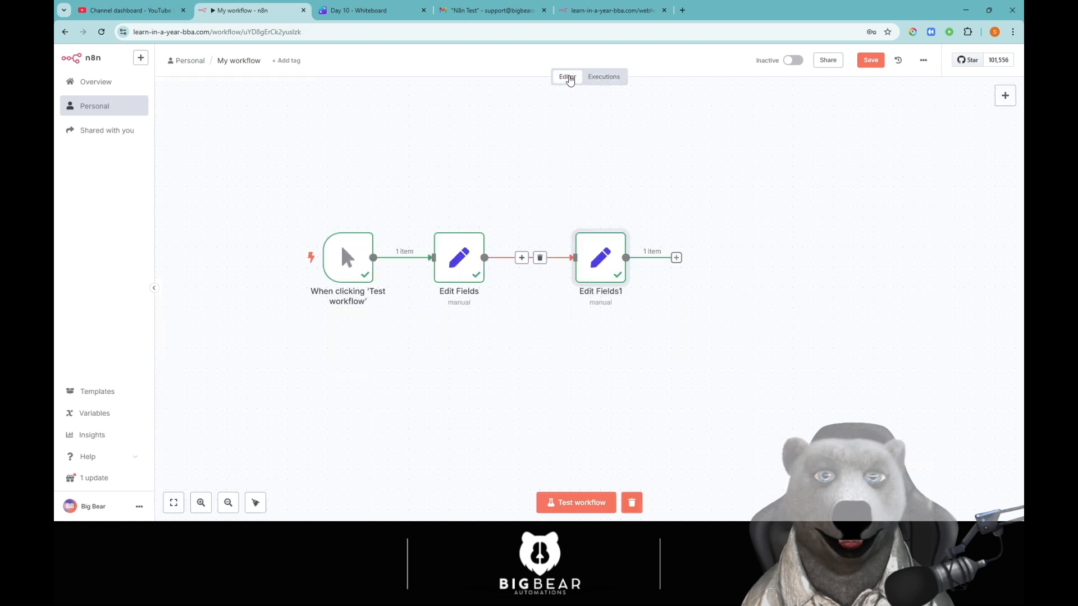
left_click(609, 79)
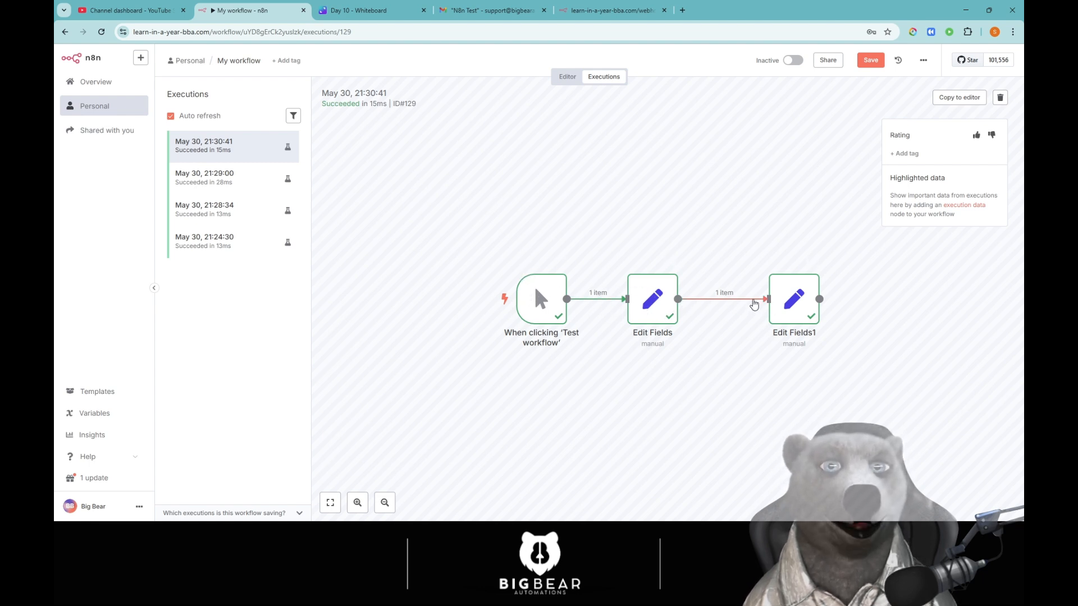
left_click(948, 99)
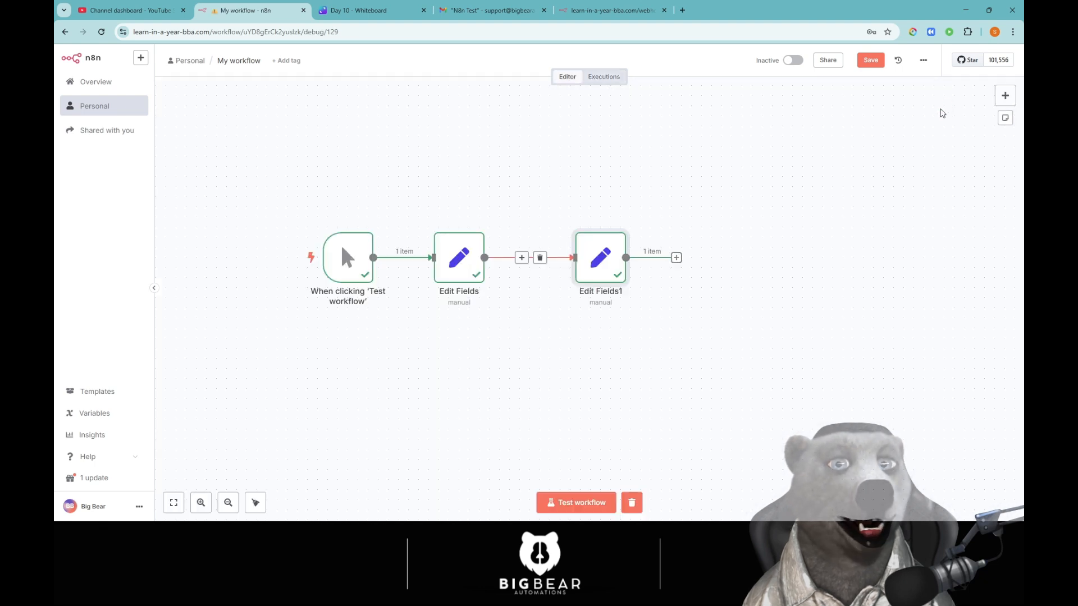
Examine the imported data in the first Edit Fields node and the actions available for that node.
double_click(440, 287)
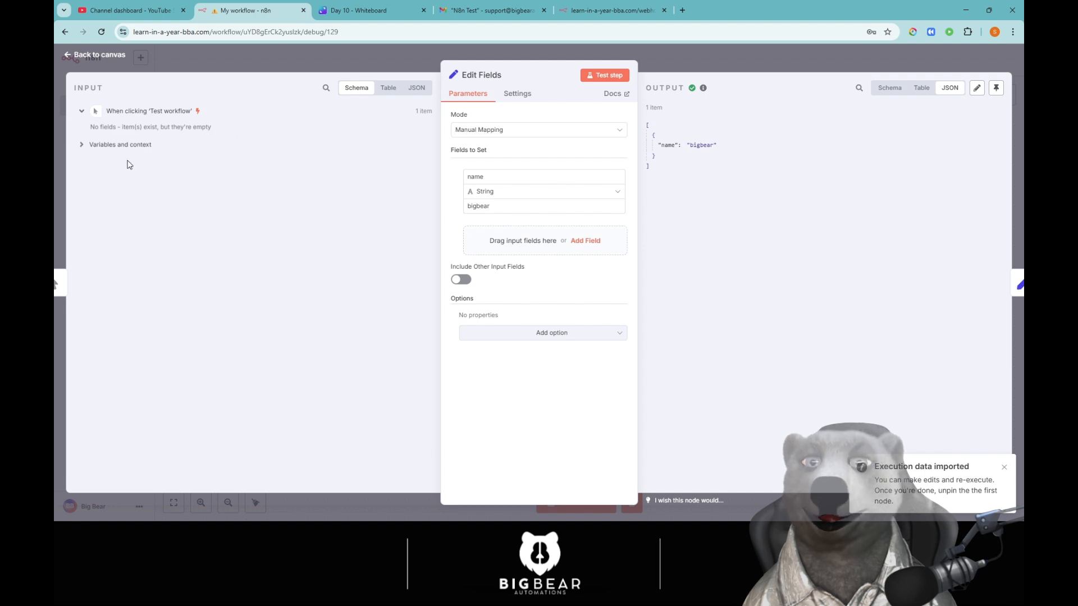
left_click(748, 53)
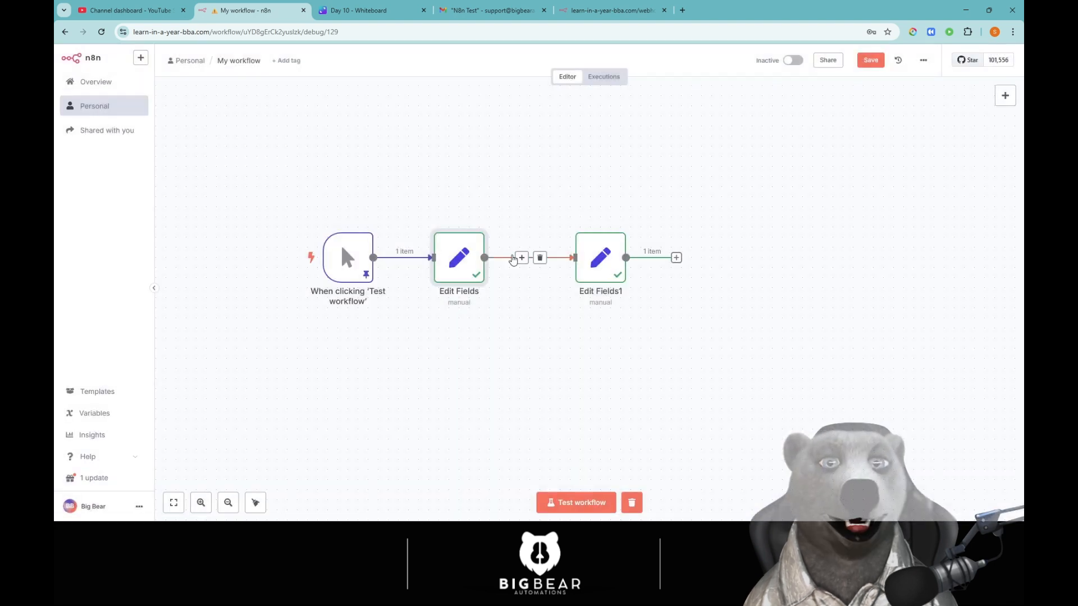
left_click(477, 221)
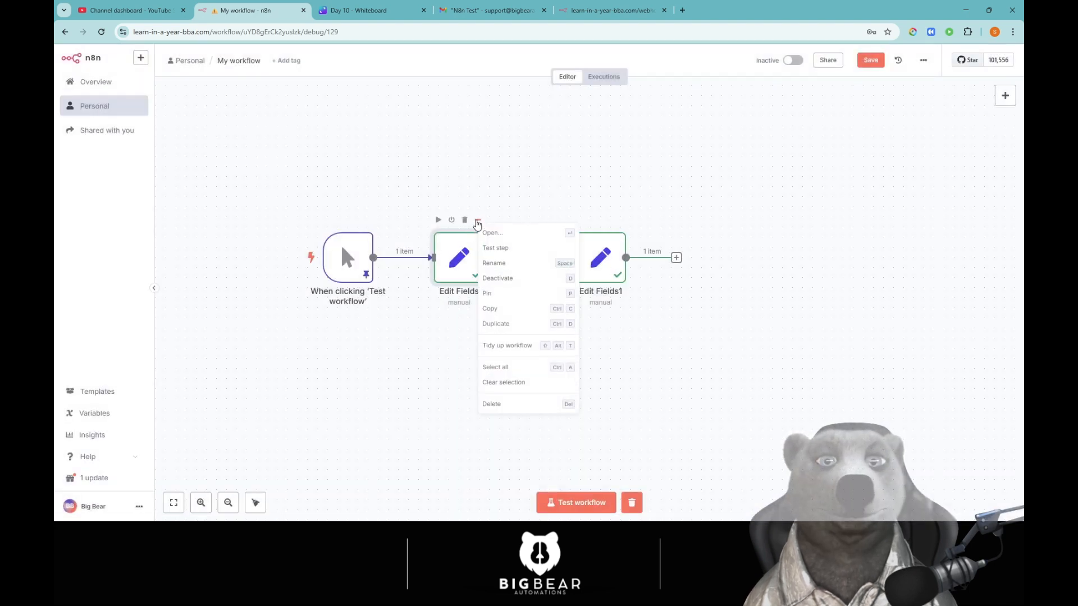
left_click(505, 190)
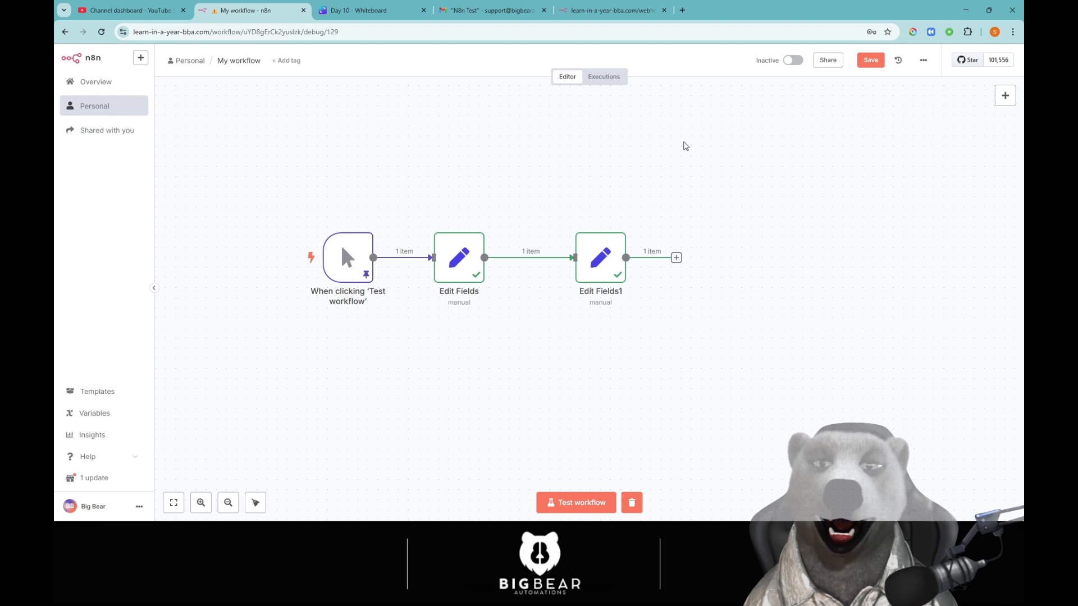
Review the first Edit Fields node's settings and its input data in Table, JSON and Schema views.
double_click(461, 259)
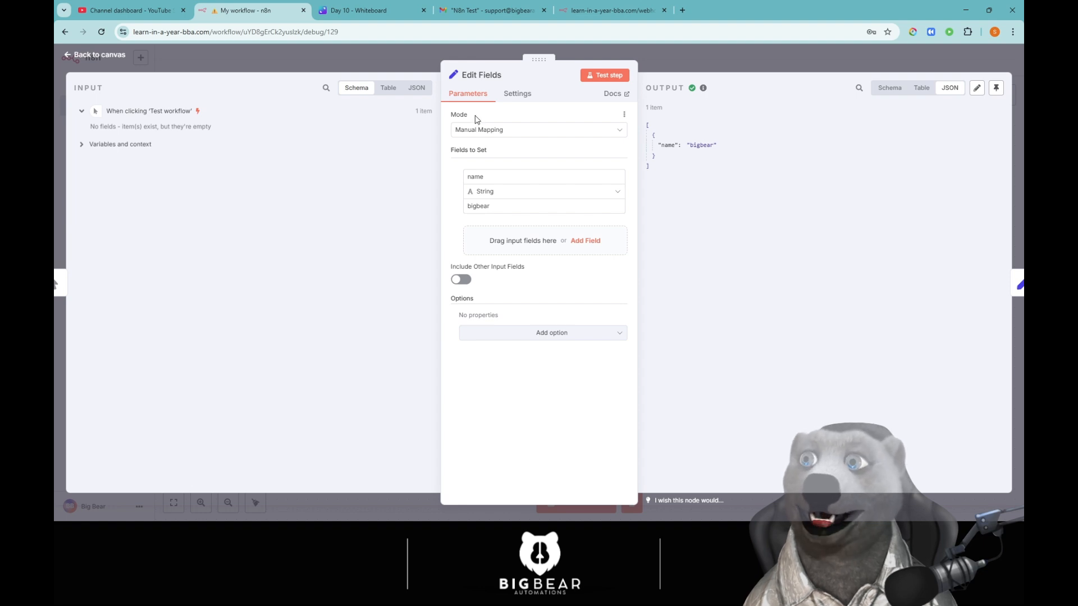
left_click(515, 94)
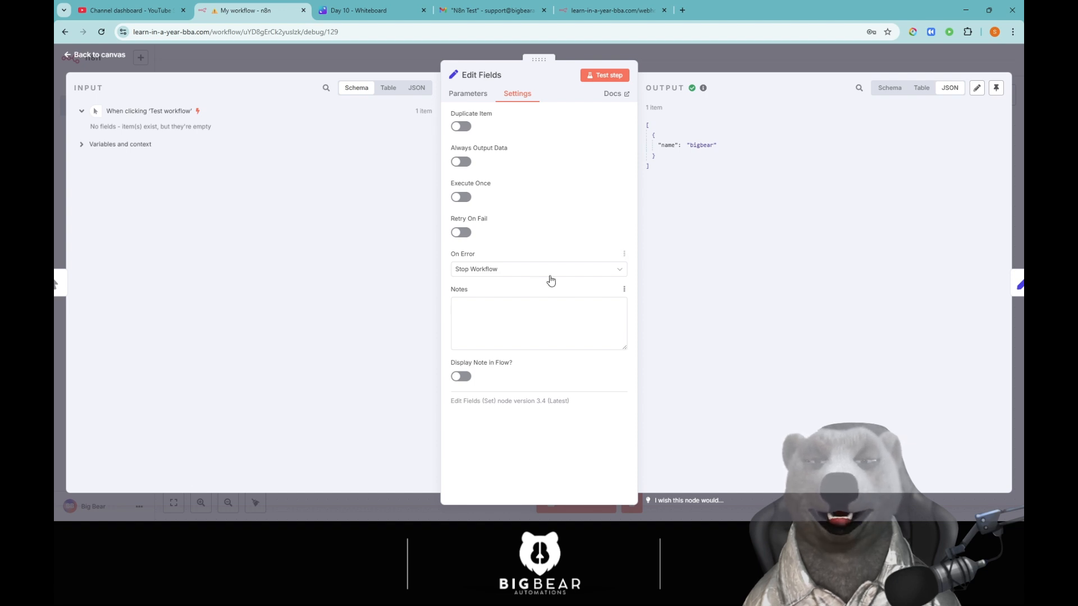
left_click(387, 89)
left_click(359, 90)
left_click(385, 90)
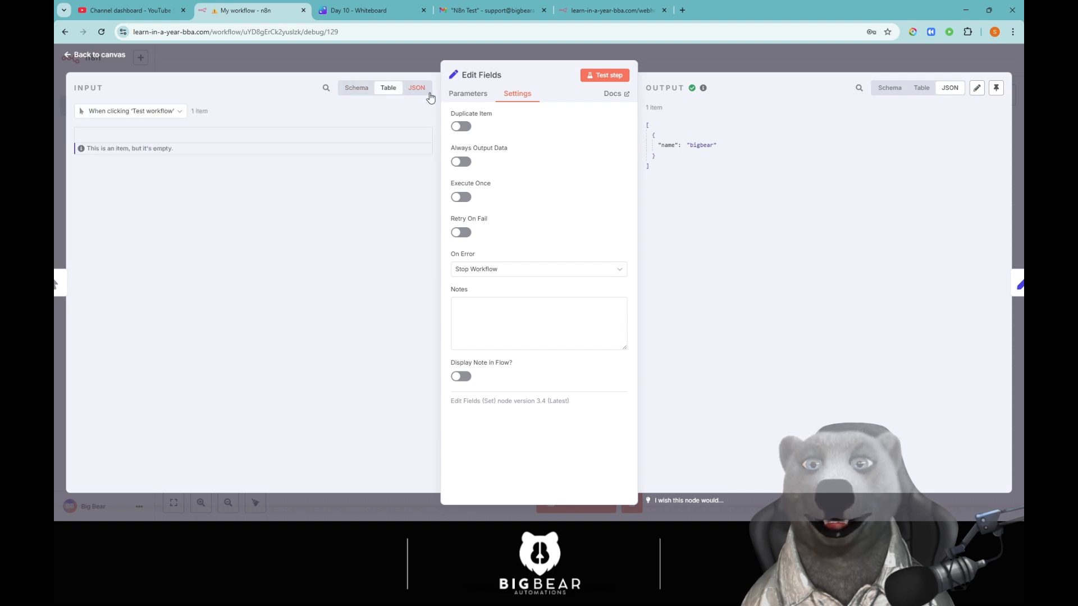
left_click(421, 91)
left_click(365, 90)
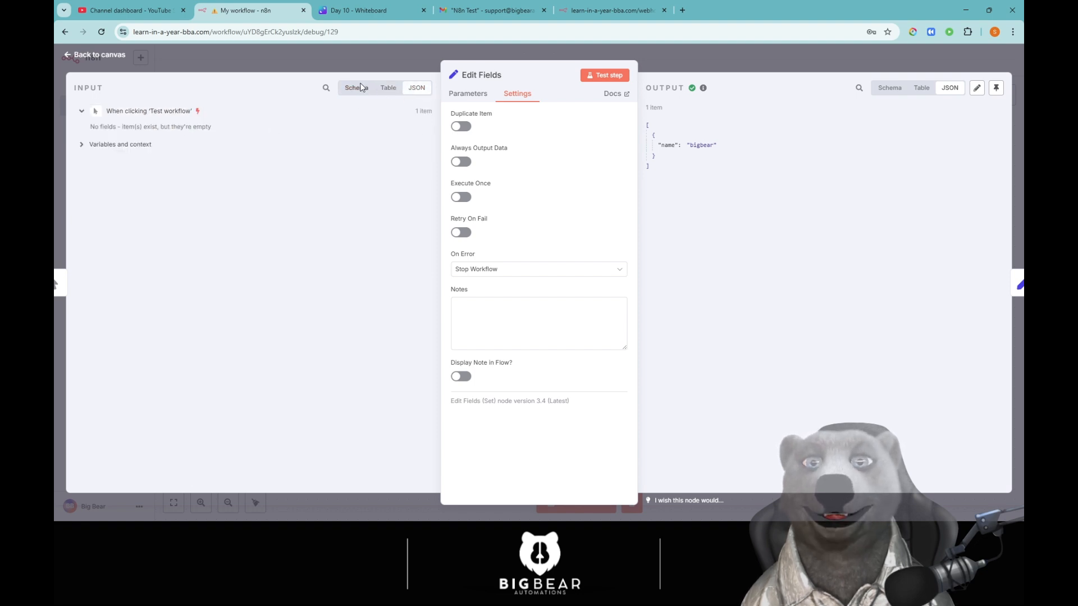
Compare the first Edit Fields node's output in Schema, Table and JSON views and return to the canvas.
left_click(877, 92)
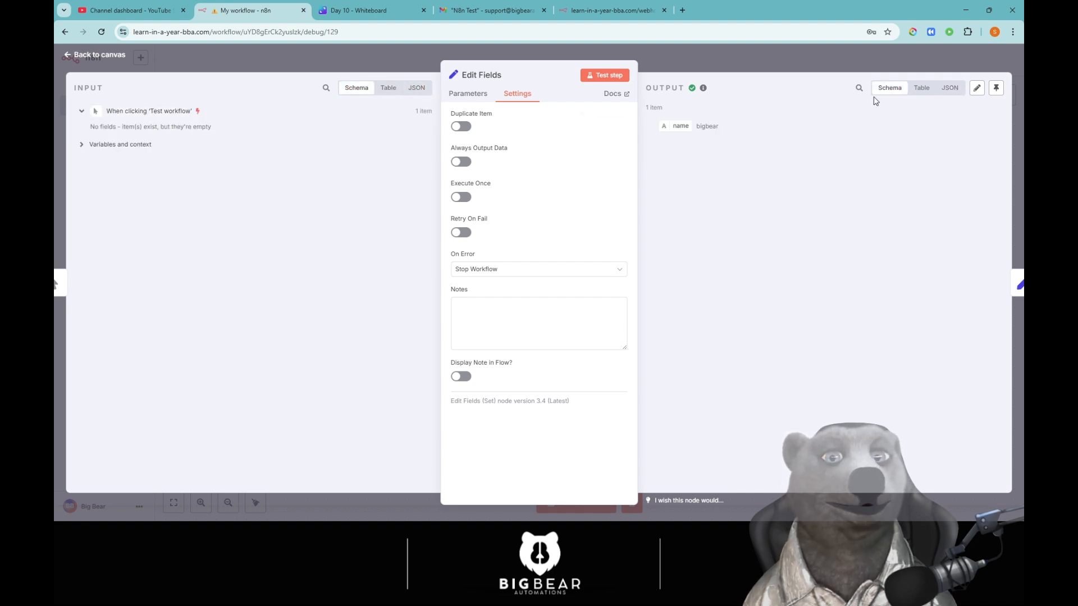
left_click(921, 90)
left_click(947, 90)
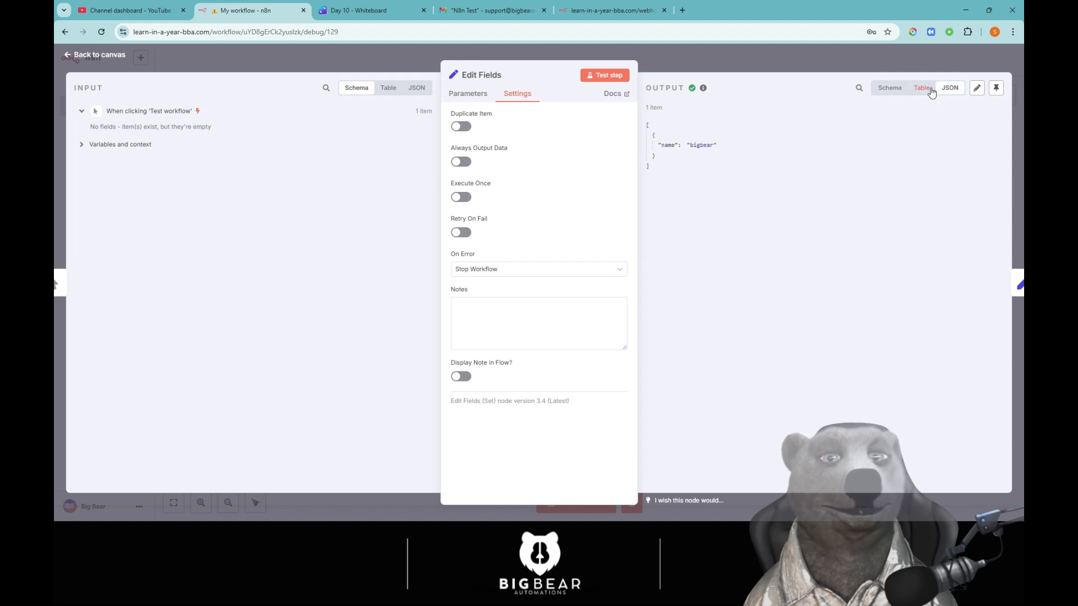
left_click(890, 89)
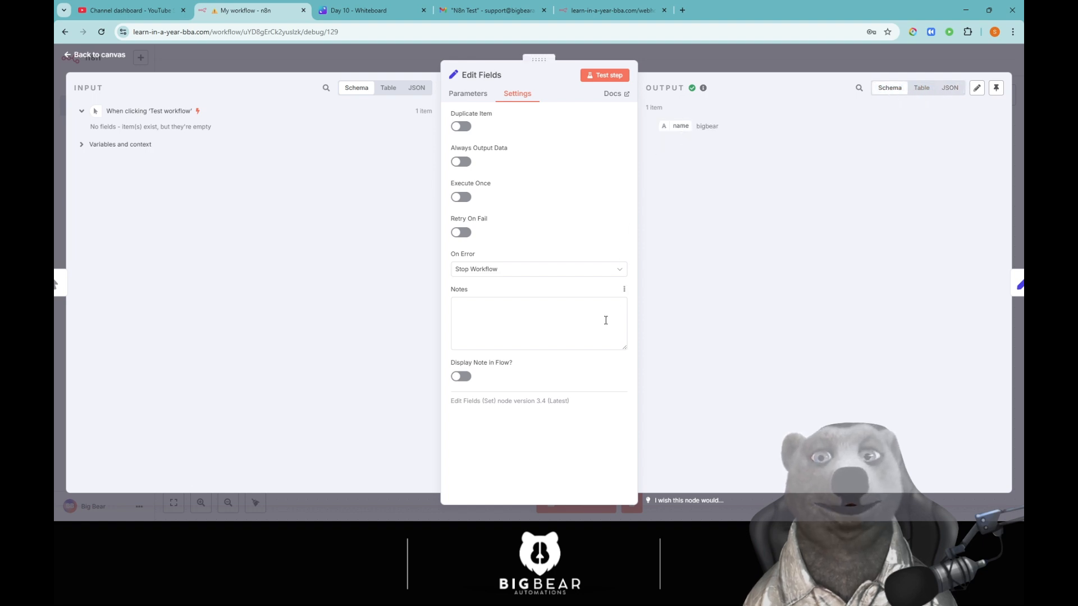
left_click(953, 91)
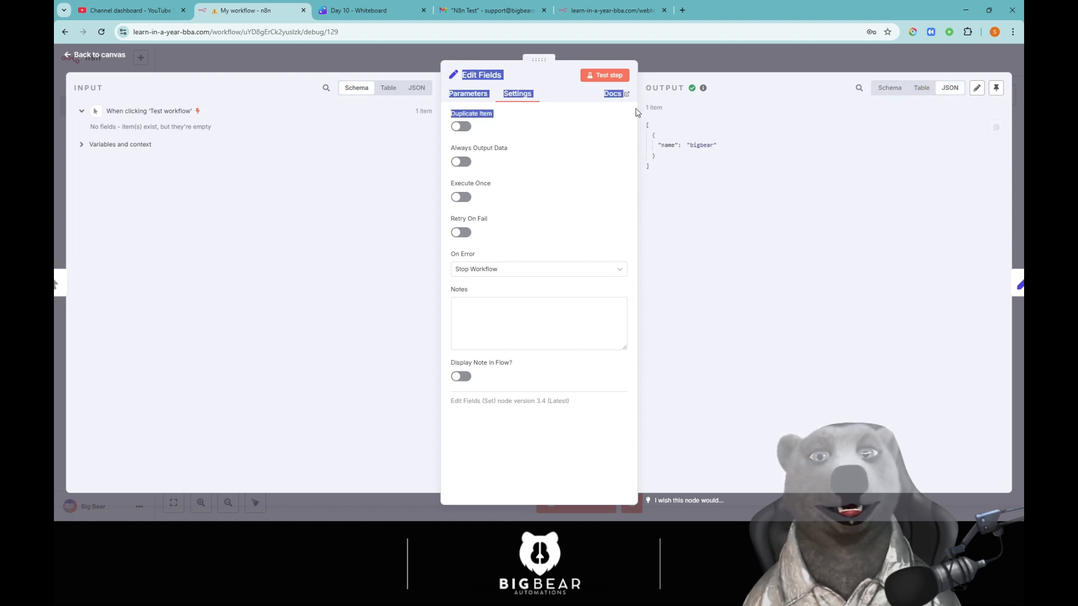
left_click(890, 90)
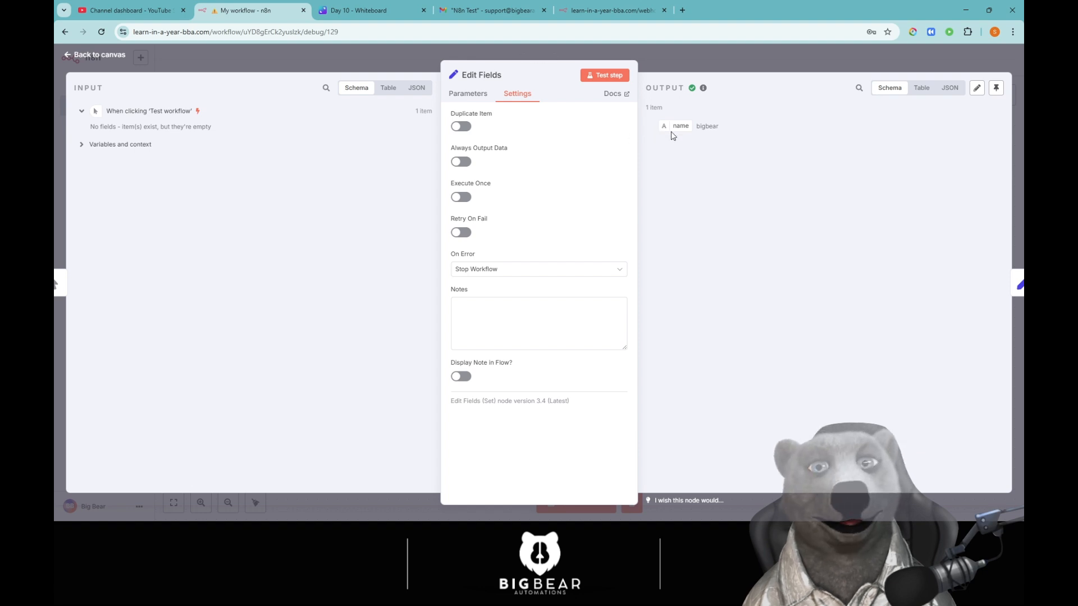
left_click(706, 54)
Inspect the Edit Fields1 node's input data in JSON and Schema views.
double_click(589, 274)
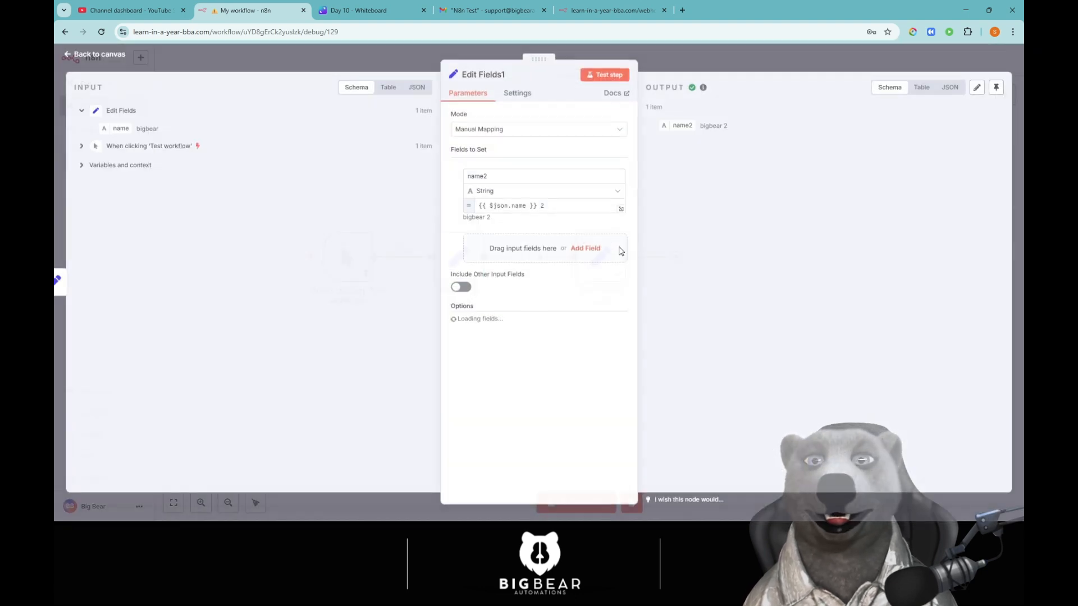
left_click_drag(120, 129, 147, 135)
left_click(417, 87)
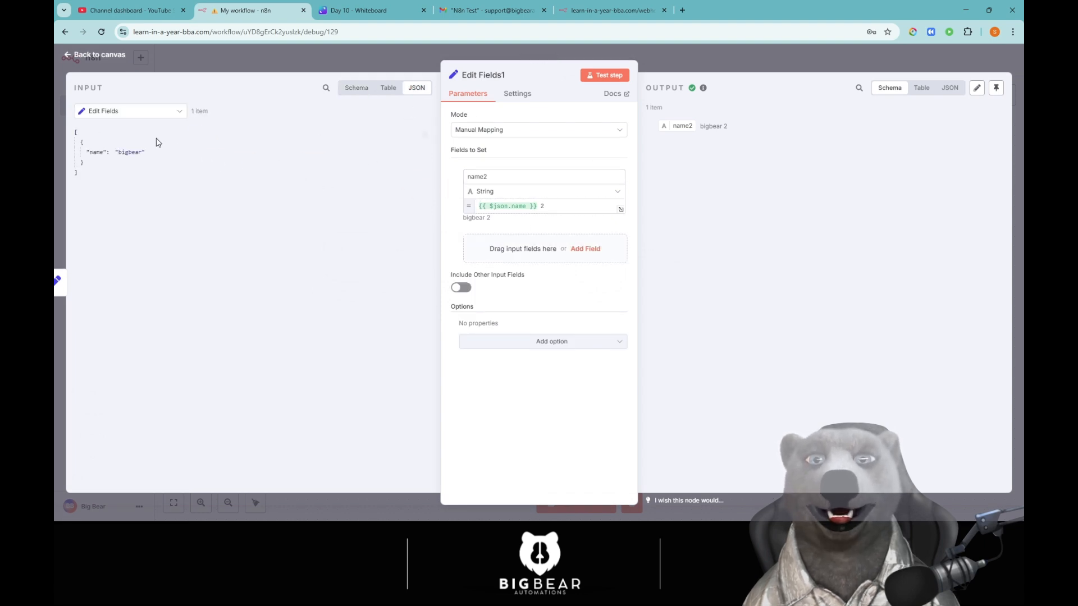
left_click(425, 134)
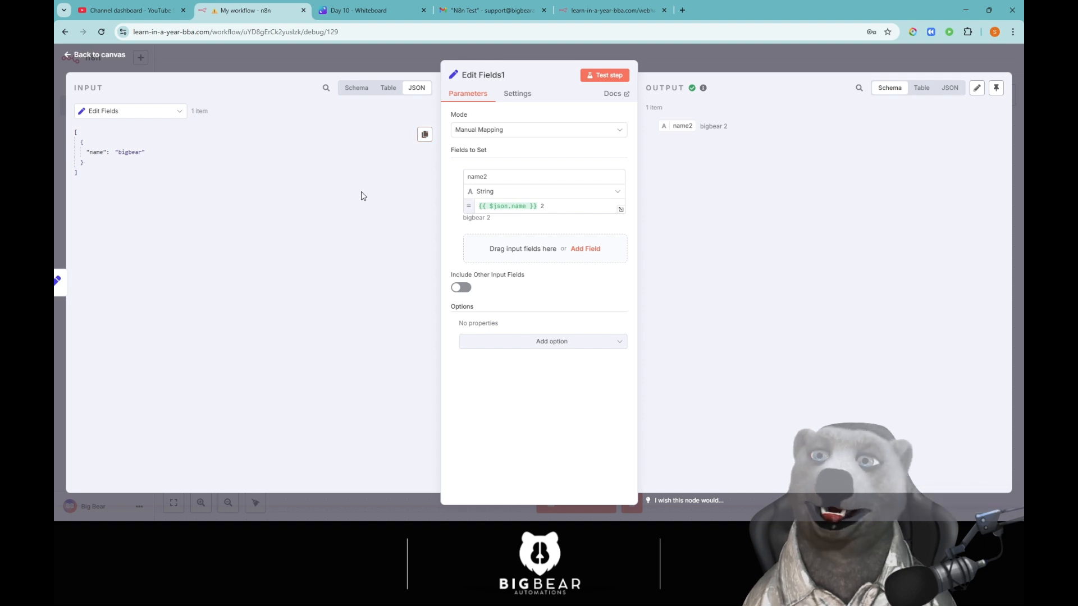
left_click(347, 88)
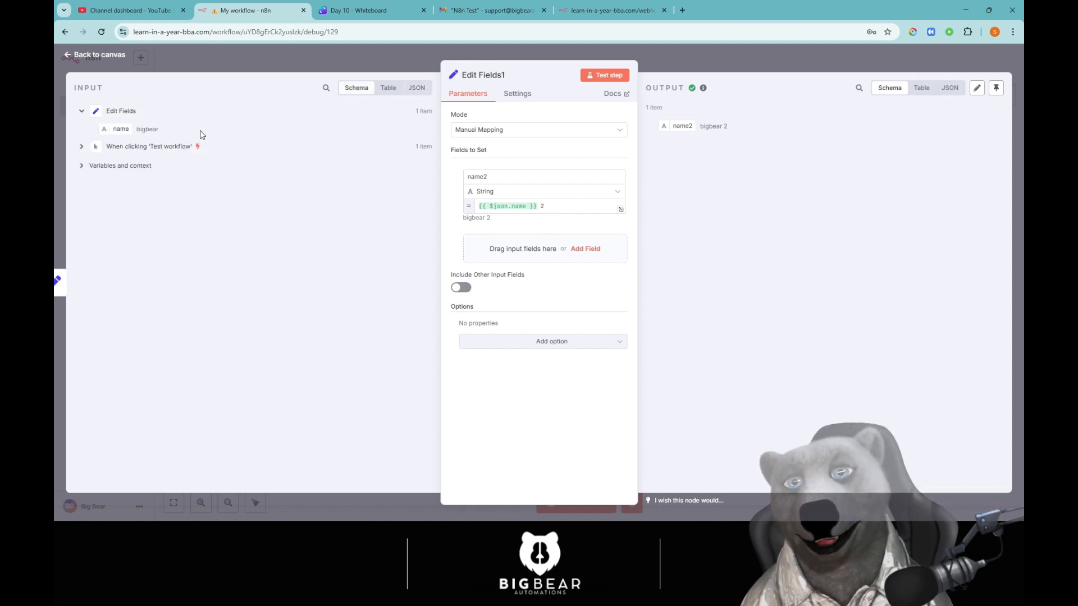
Try mapping the input name field into the end of the name2 expression and remove the added expression.
left_click_drag(122, 129, 548, 209)
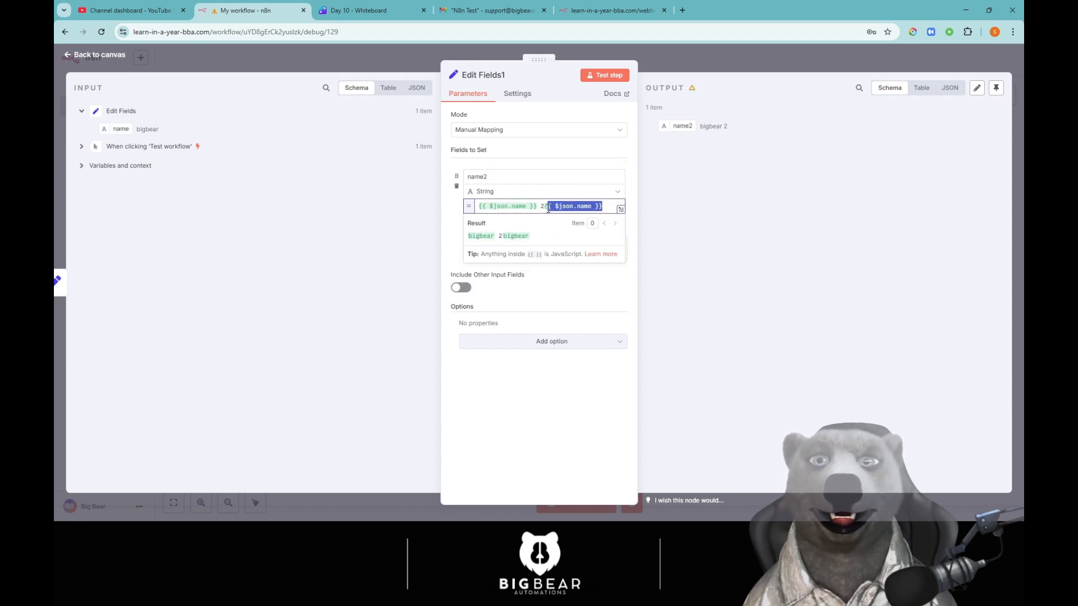
key("BackSpace")
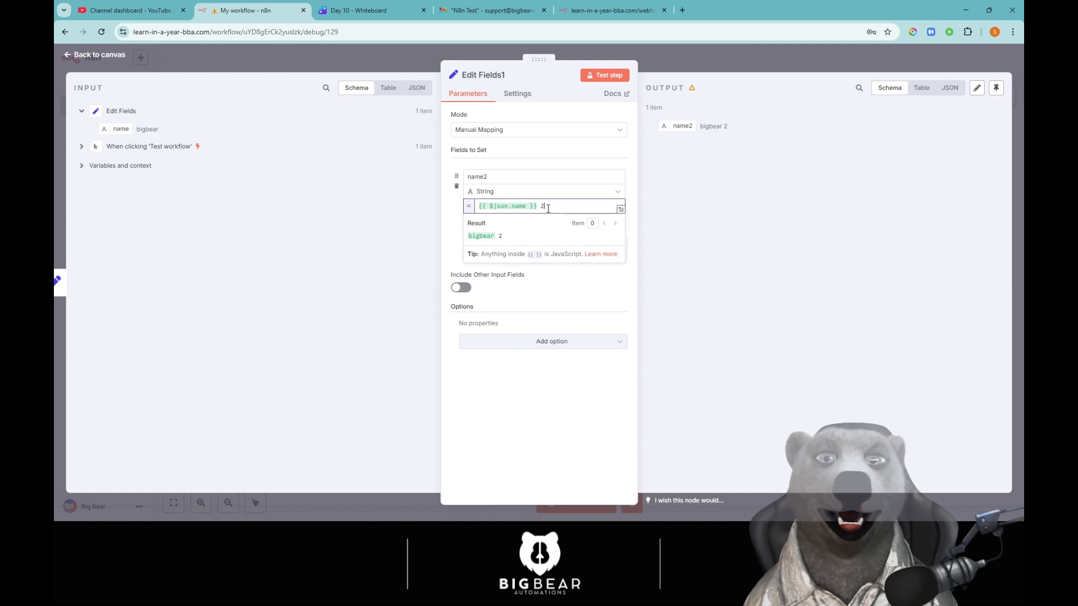
left_click(418, 212)
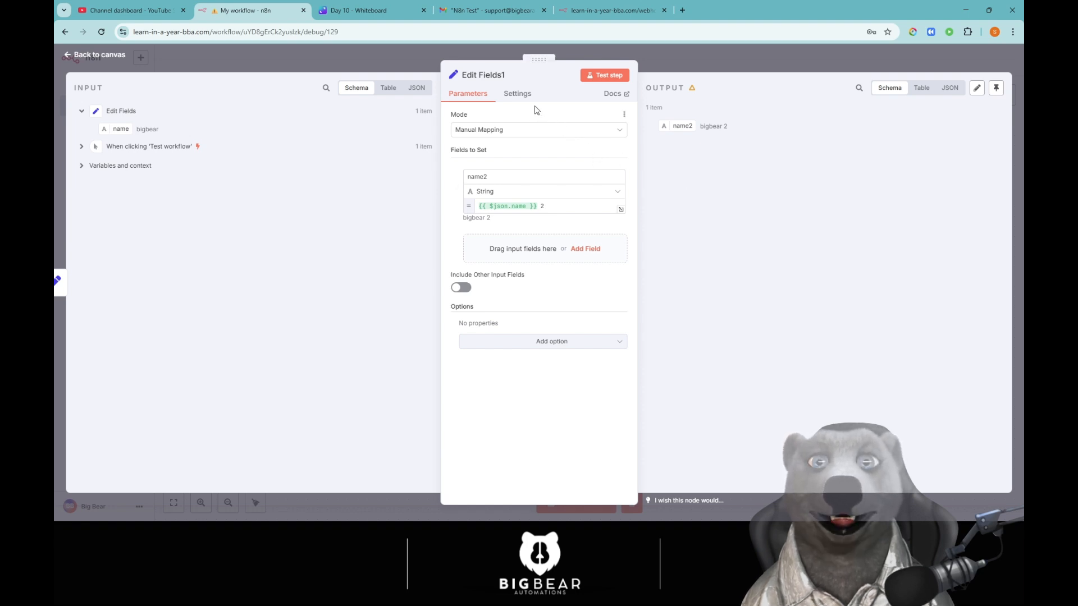
Review the Edit Fields1 node's settings and its On Error choices, keeping Stop Workflow selected.
left_click(522, 95)
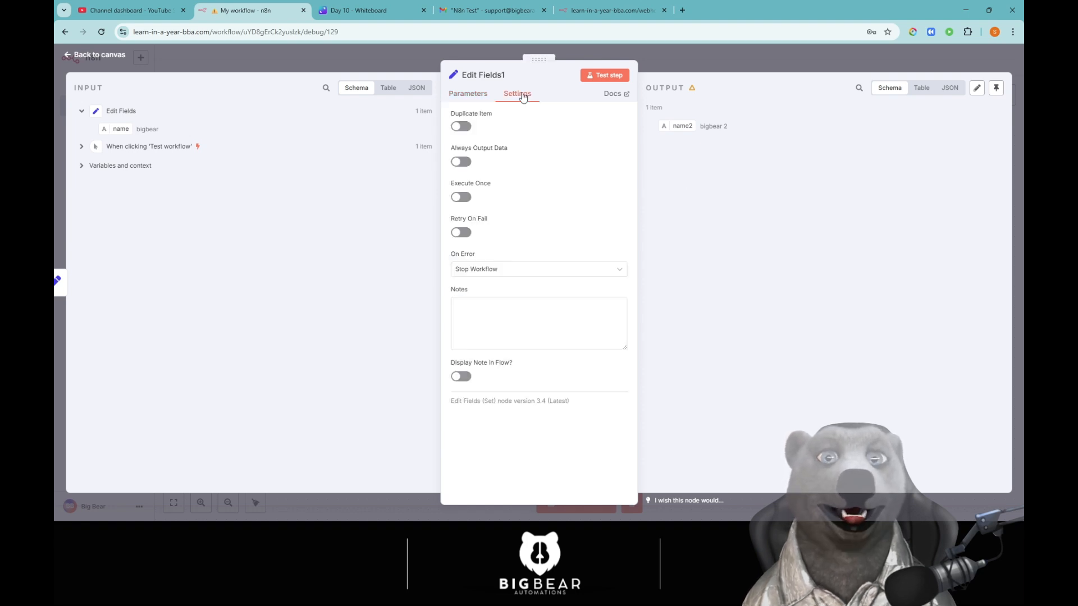
left_click(472, 95)
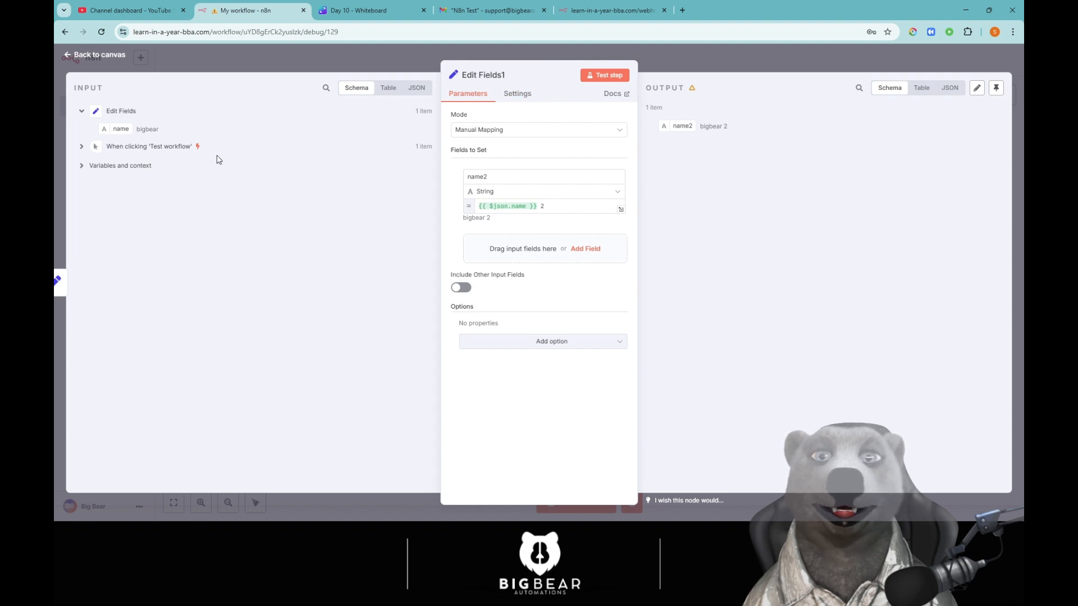
left_click(516, 97)
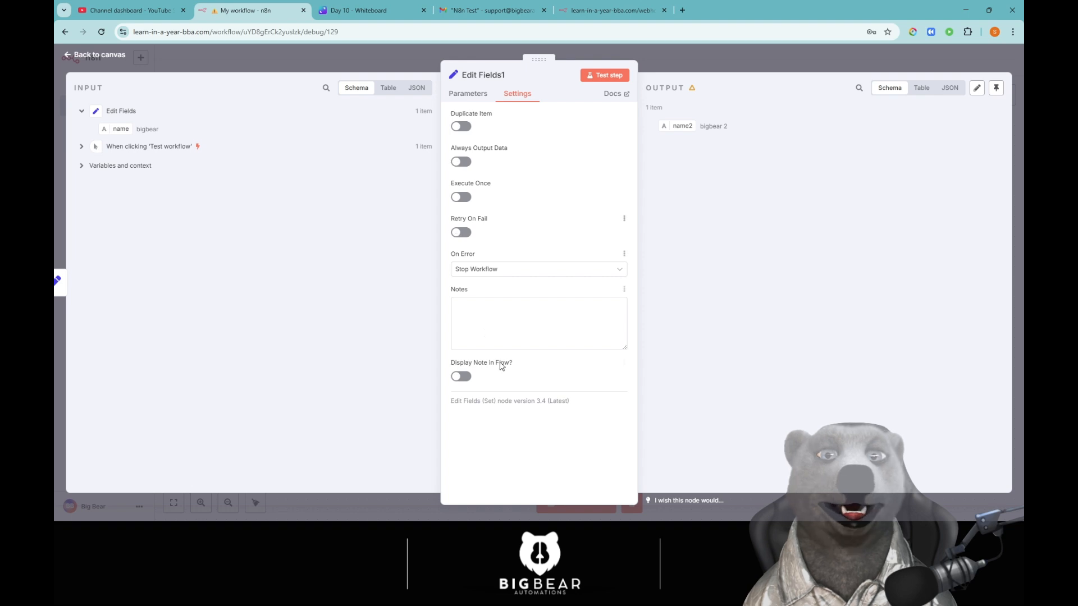
left_click(494, 271)
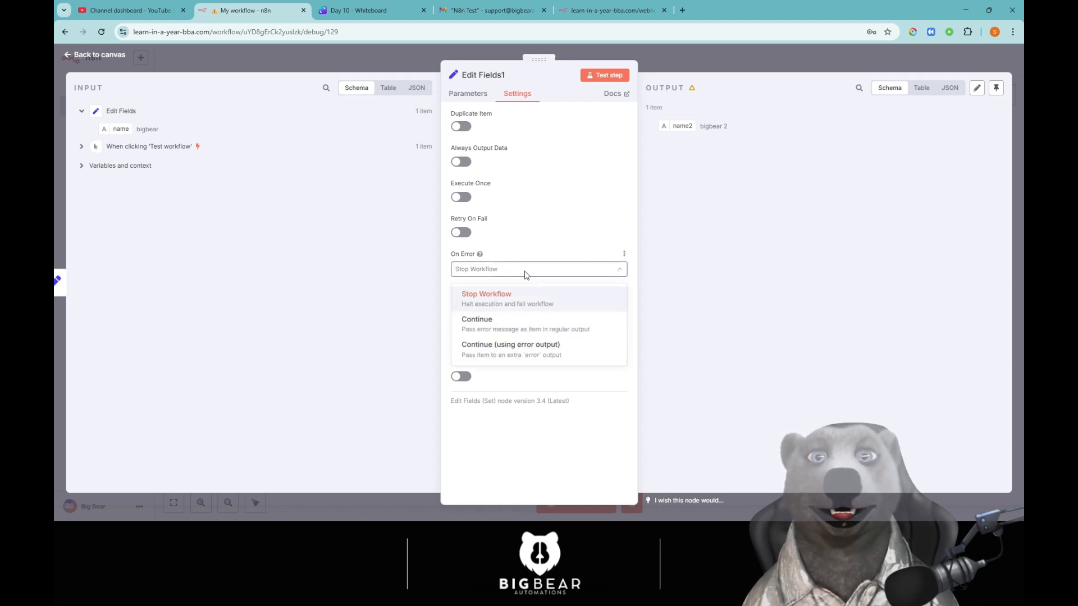
left_click(494, 297)
Try the Retry On Fail and Execute Once settings of Edit Fields1, turning each on and back off.
left_click(459, 233)
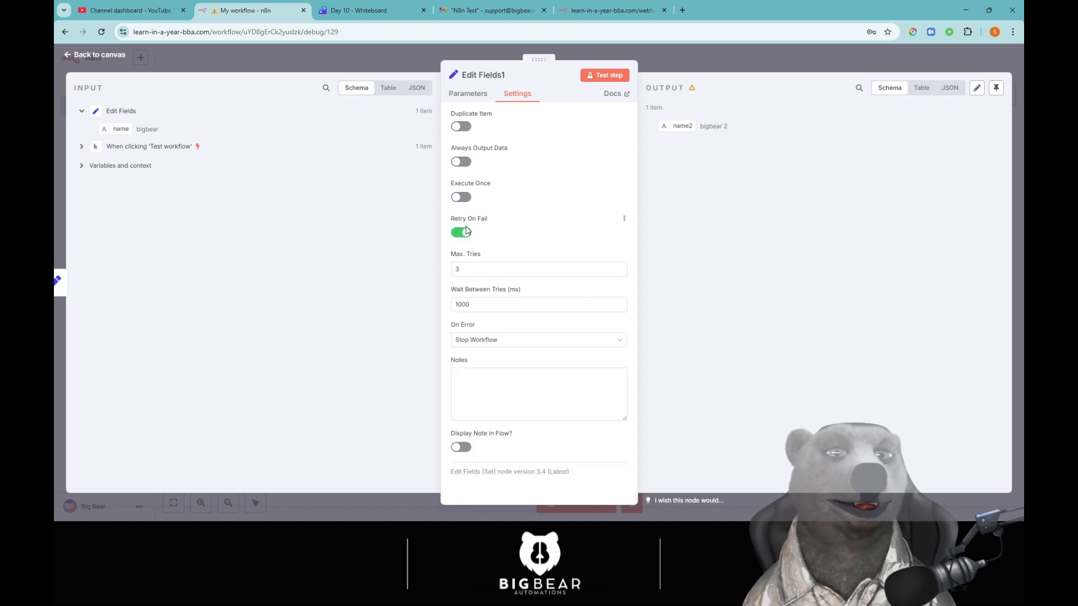
left_click(463, 234)
left_click(462, 236)
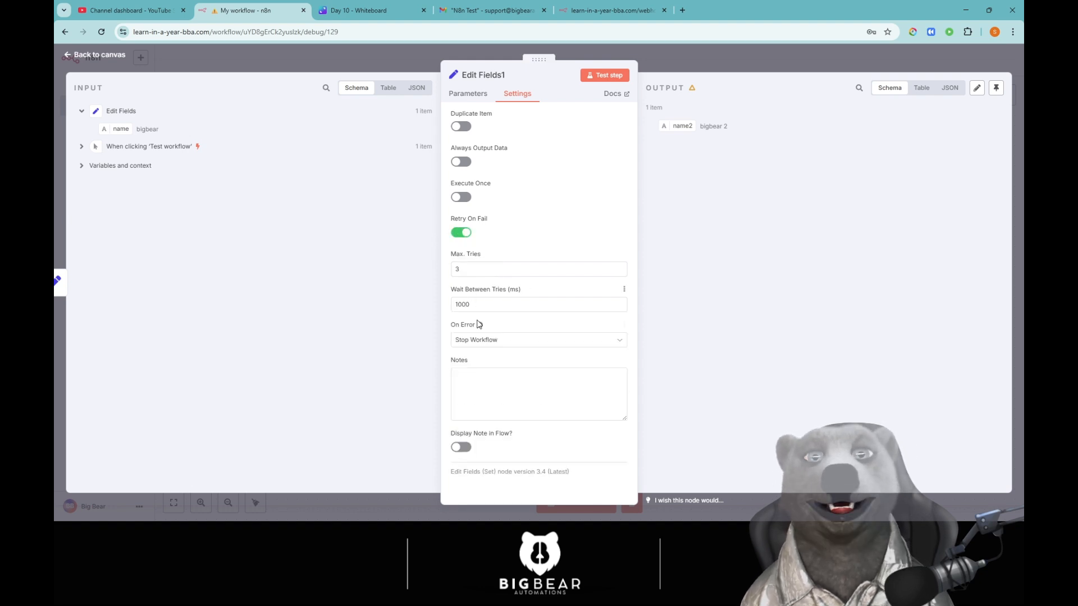
left_click(464, 234)
left_click(468, 199)
left_click(468, 199)
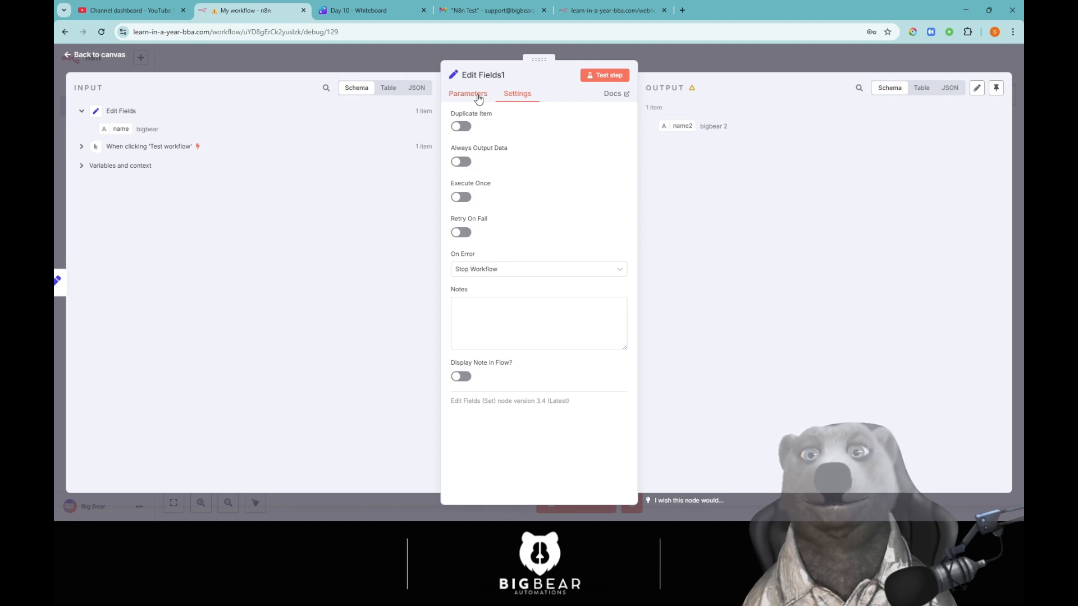
Try Duplicate Item, Always Output Data and Display Note in Flow on Edit Fields1, turn them back off and return to the canvas.
left_click(464, 129)
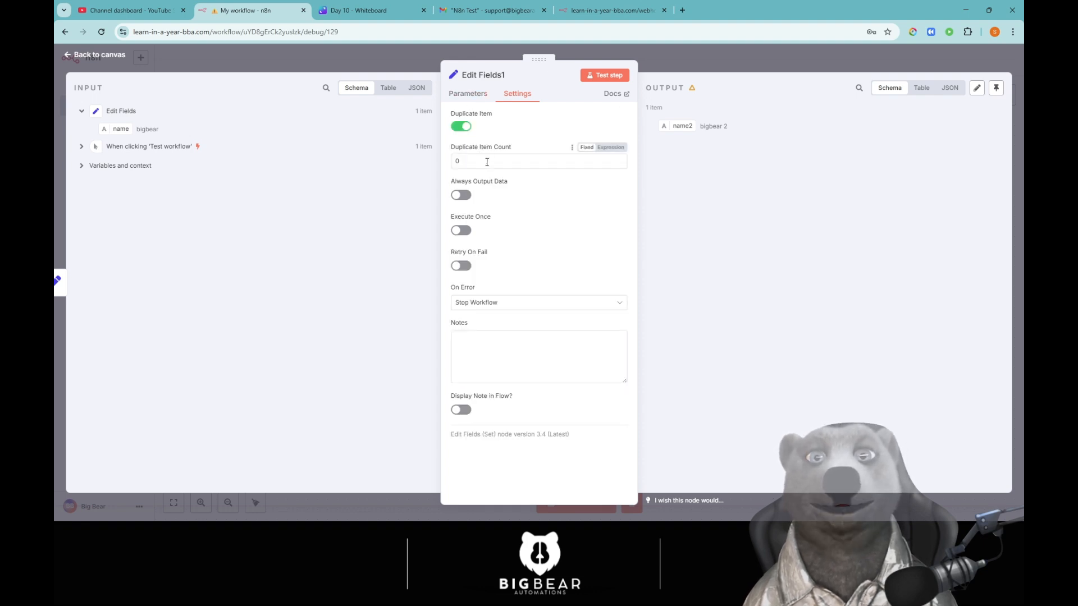
left_click(463, 127)
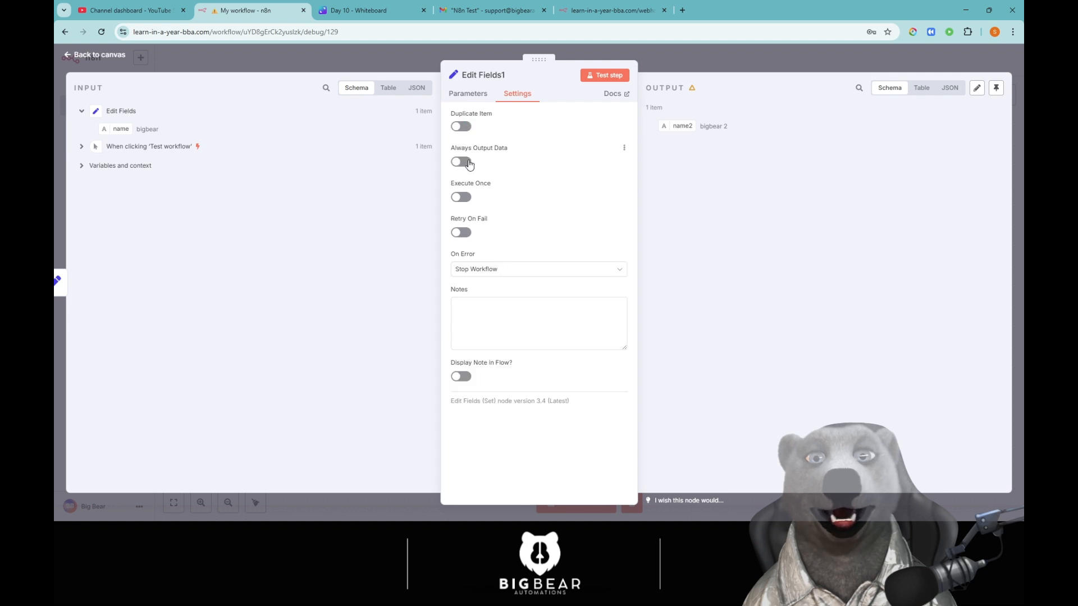
left_click(465, 162)
left_click(465, 163)
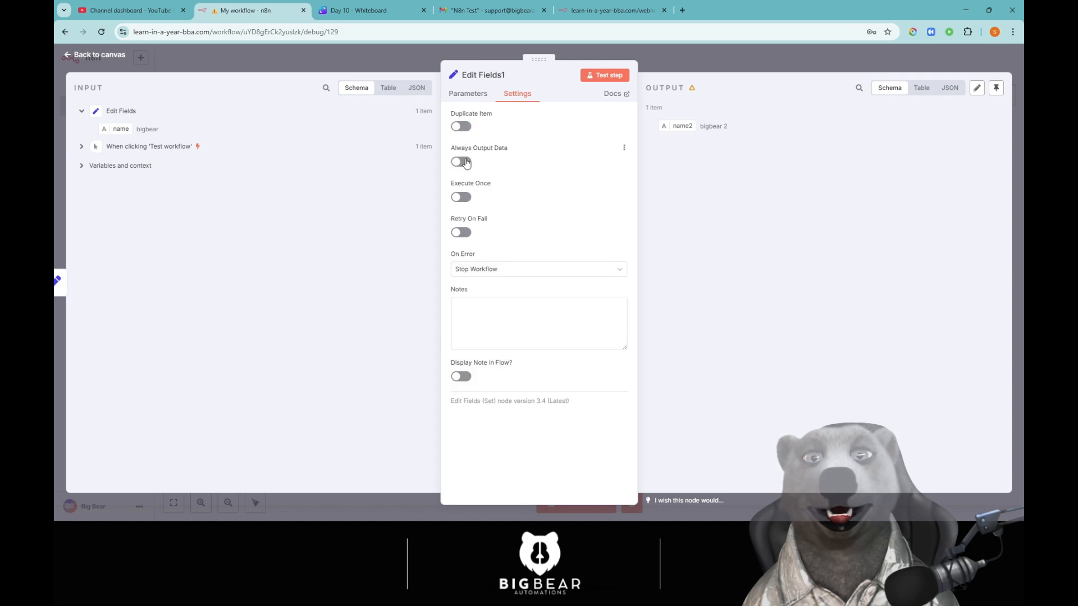
left_click(469, 378)
left_click(470, 379)
left_click(470, 378)
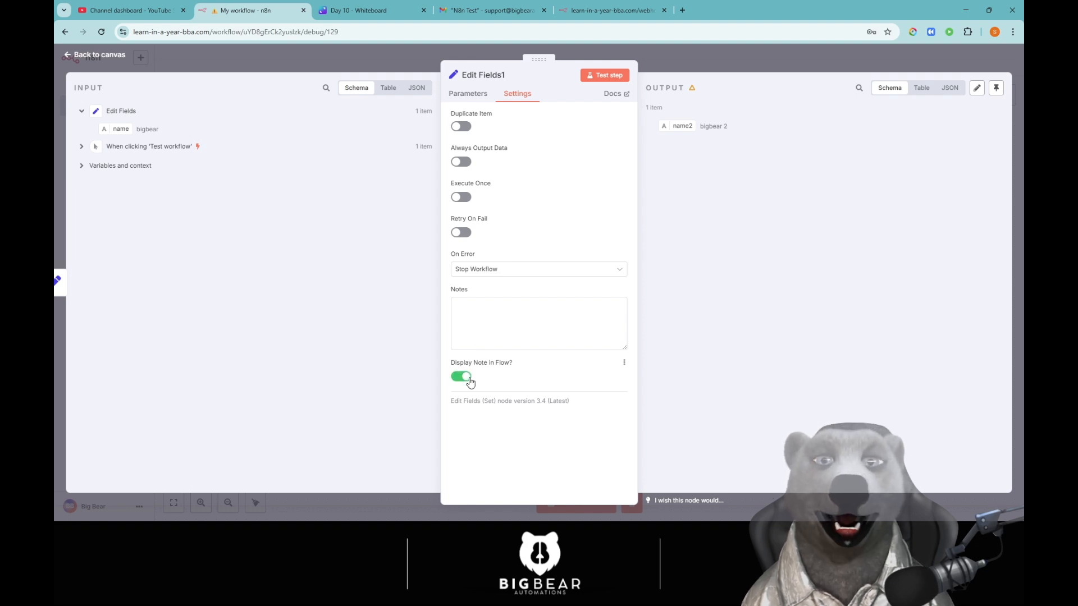
left_click(470, 378)
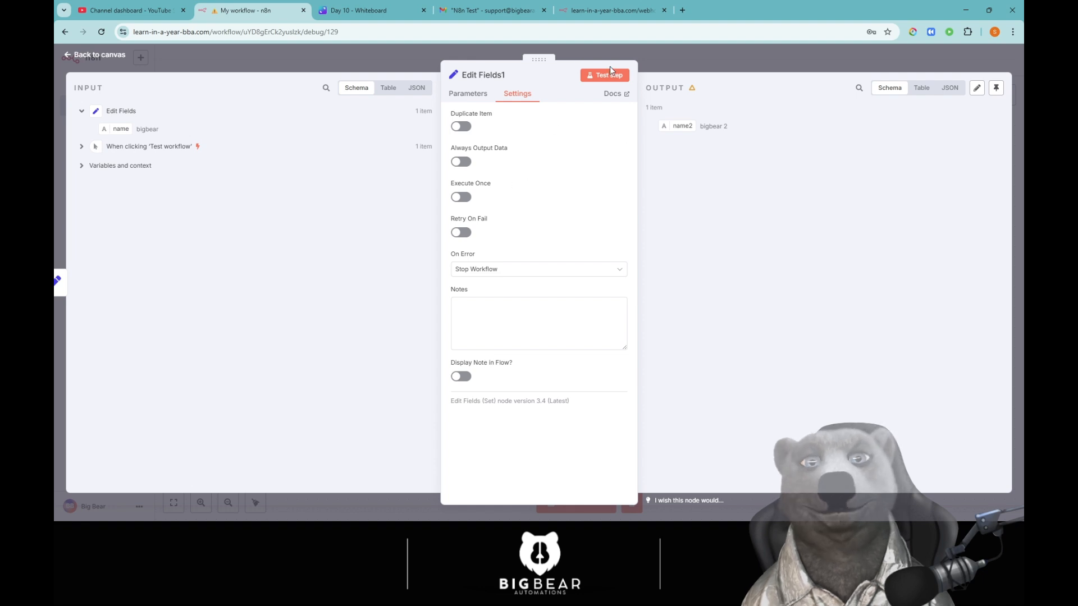
left_click(771, 48)
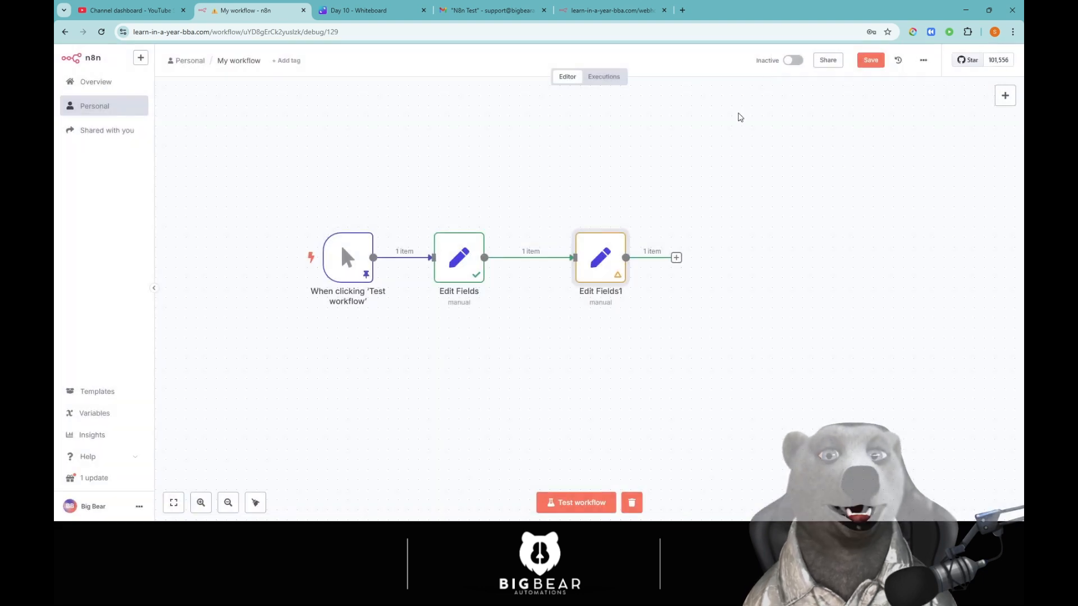
Open the workflow's executions and examine the latest run's duration and node path.
left_click(613, 77)
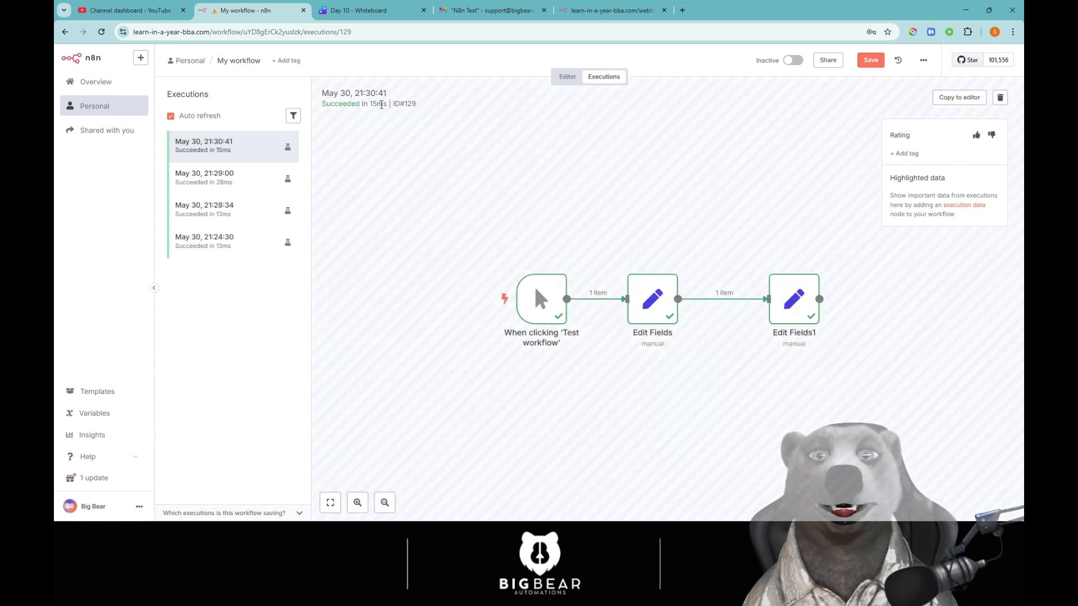
left_click_drag(377, 105, 387, 104)
left_click(373, 105)
left_click(424, 145)
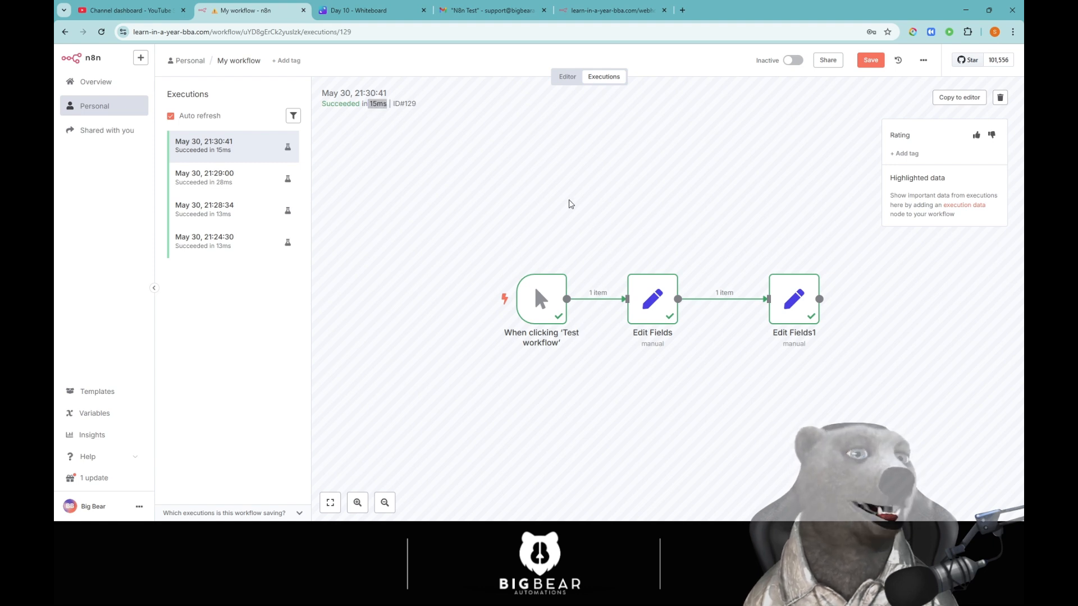
left_click(368, 94)
double_click(372, 104)
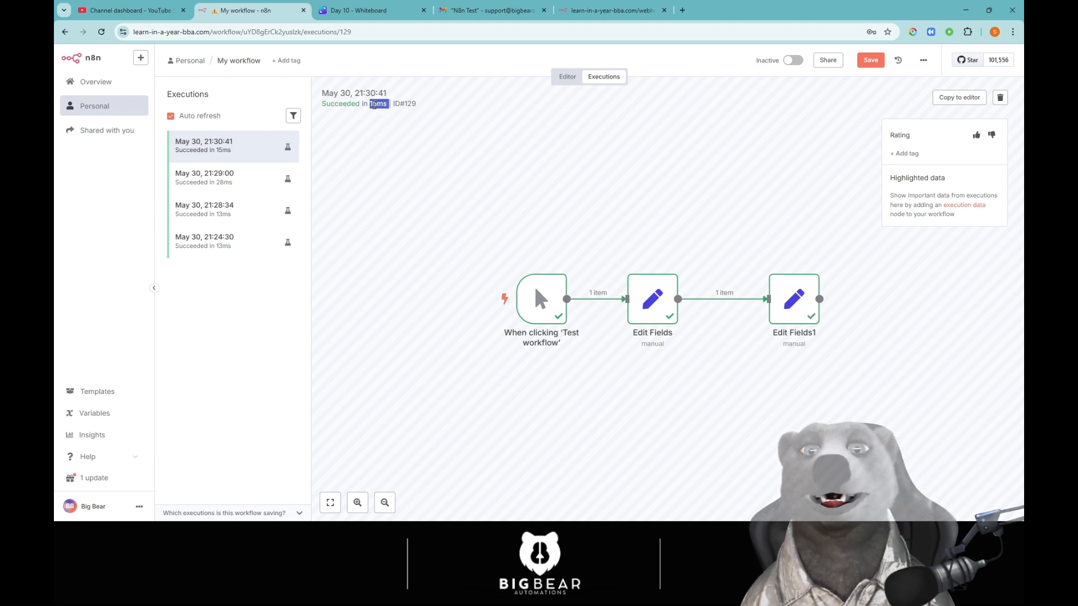
left_click_drag(565, 155, 512, 165)
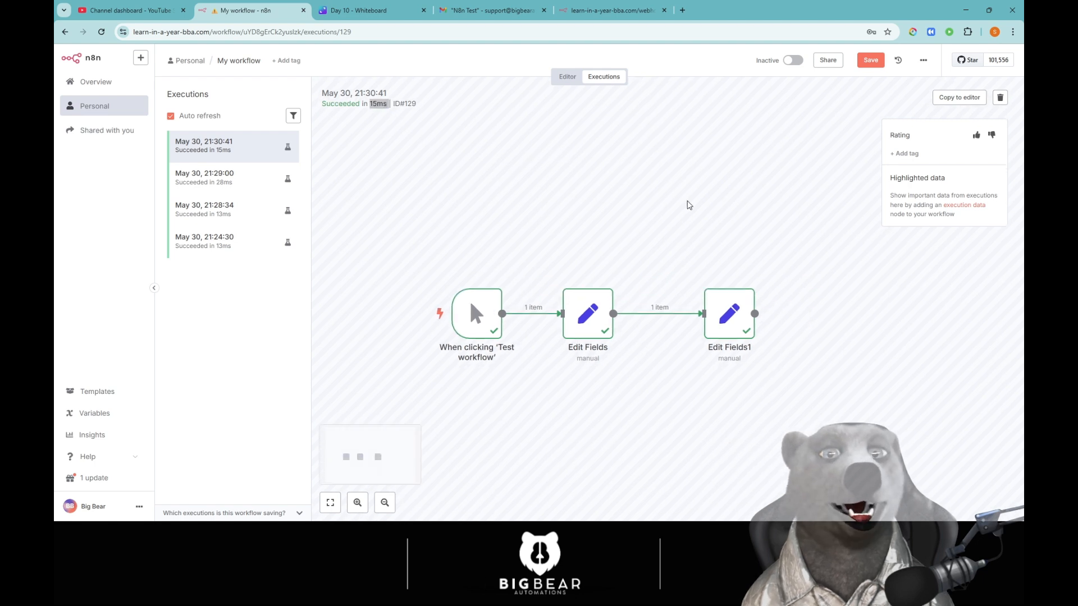
left_click_drag(686, 201, 687, 197)
Inspect the first Edit Fields node's data in the latest execution and examine its output's bracket structure as JSON.
double_click(594, 306)
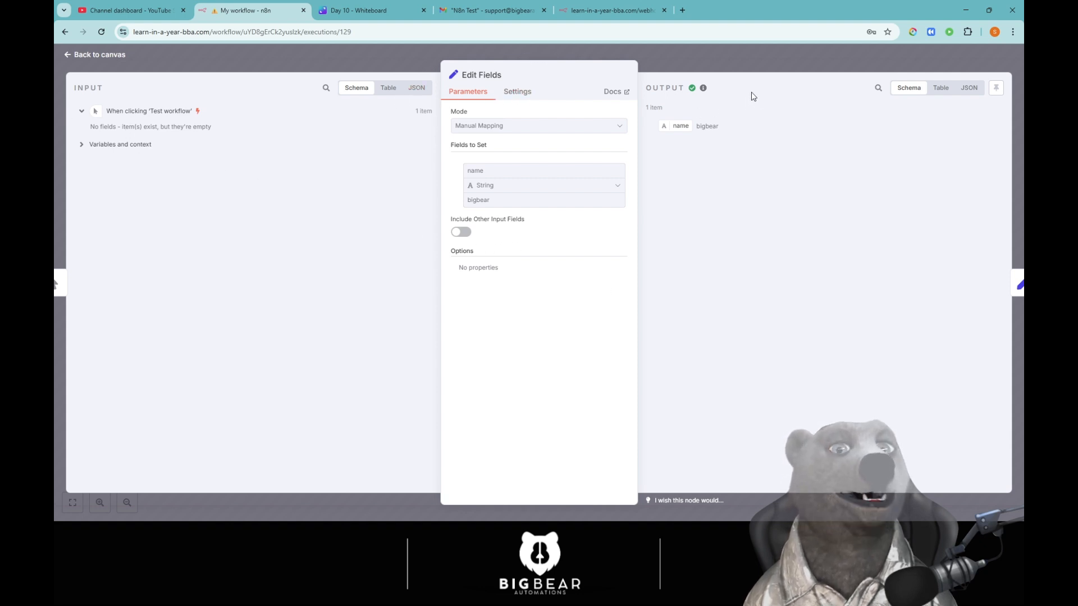
left_click(750, 67)
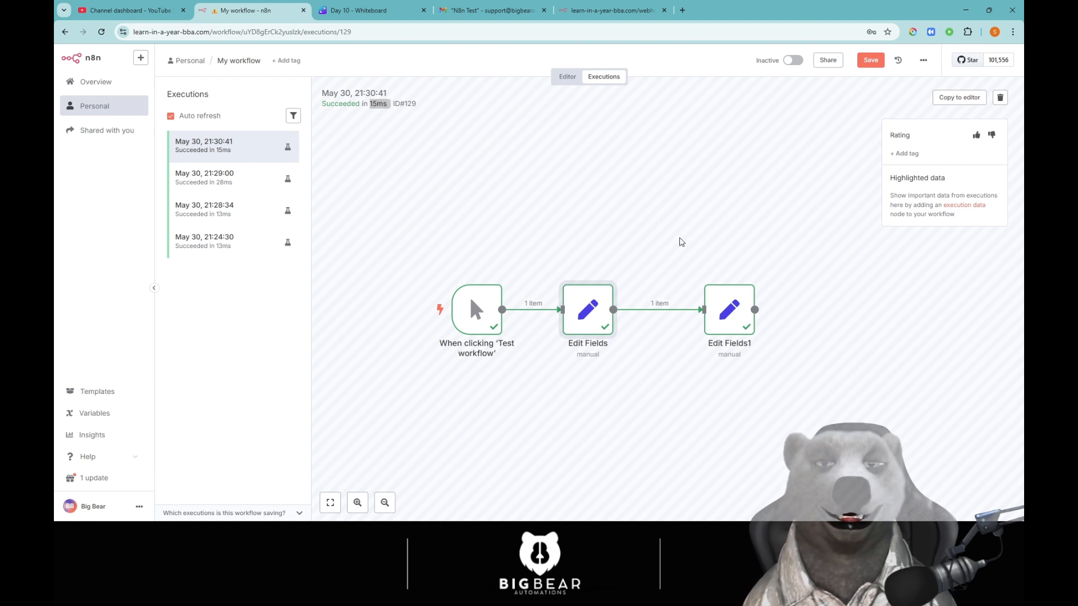
left_click_drag(687, 230, 601, 212)
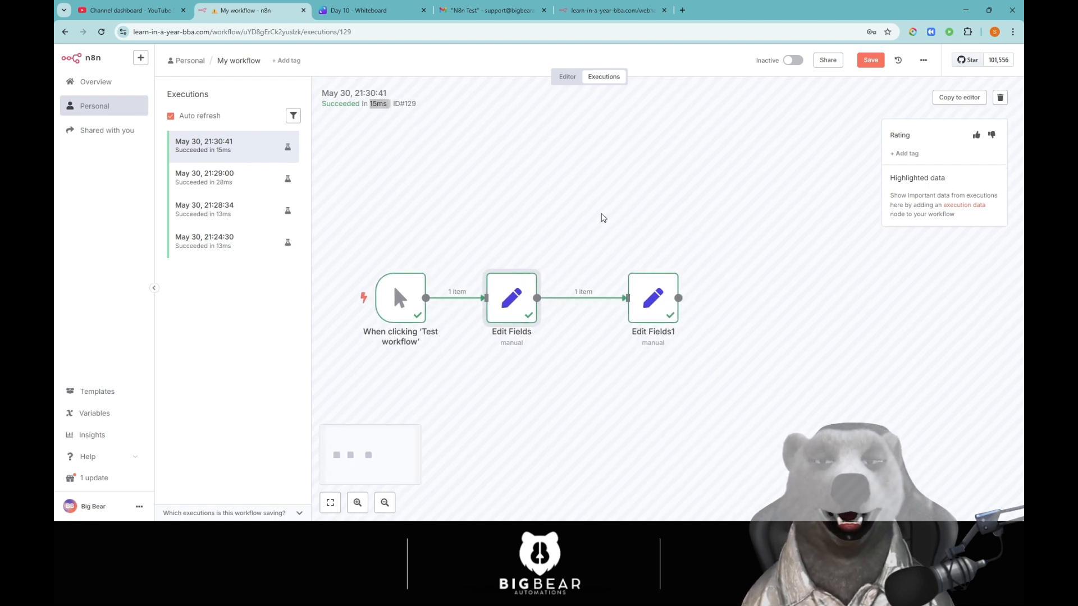
double_click(508, 306)
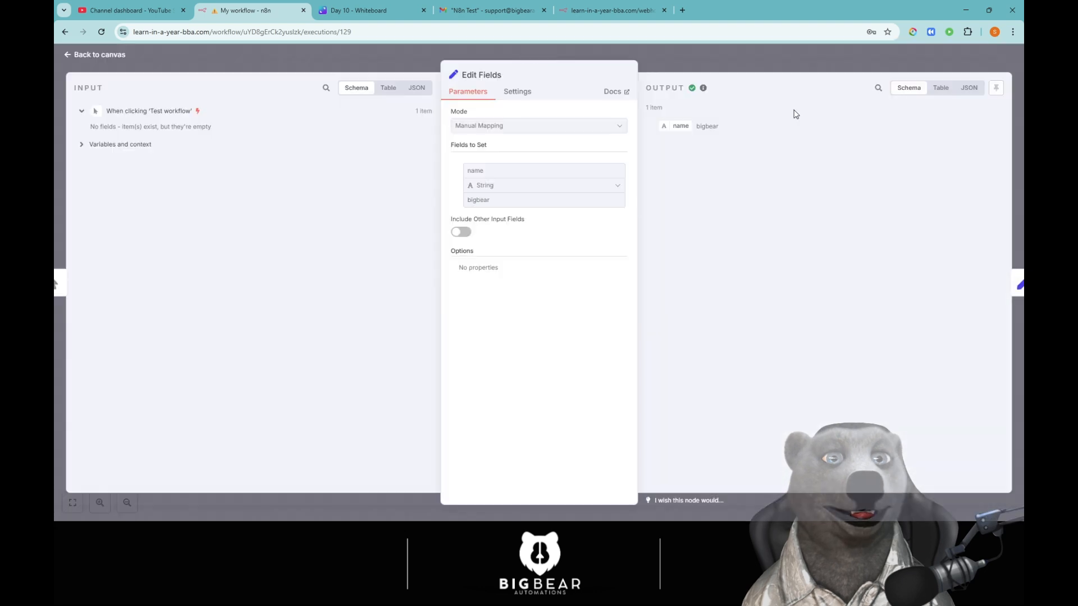
left_click(969, 88)
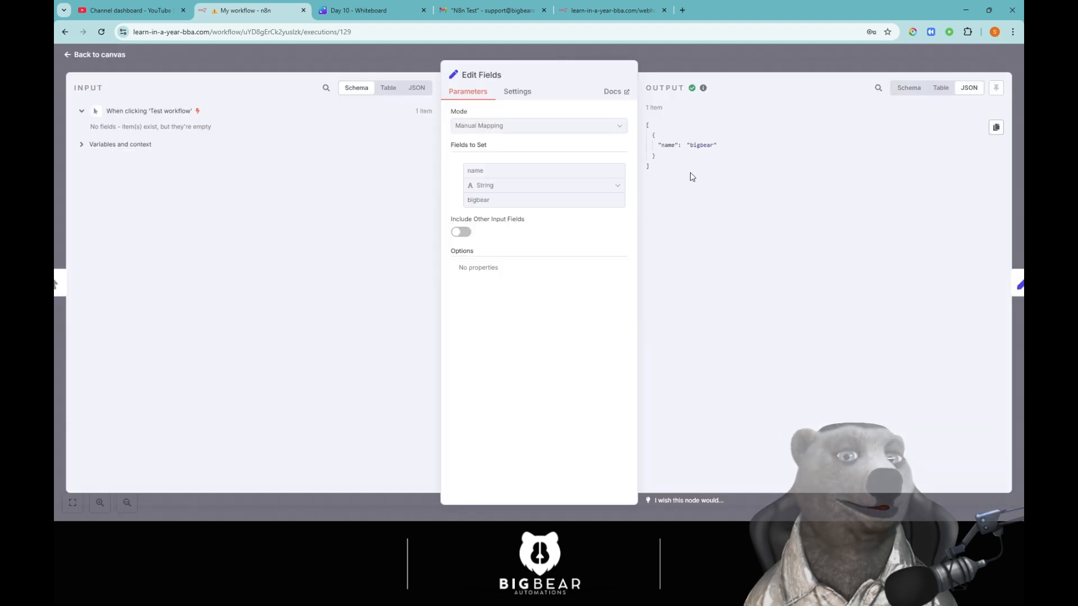
mouse_move(691, 173)
left_mouse_down()
mouse_move(649, 126)
mouse_move(691, 173)
left_mouse_up()
left_click(650, 125)
left_click(690, 173)
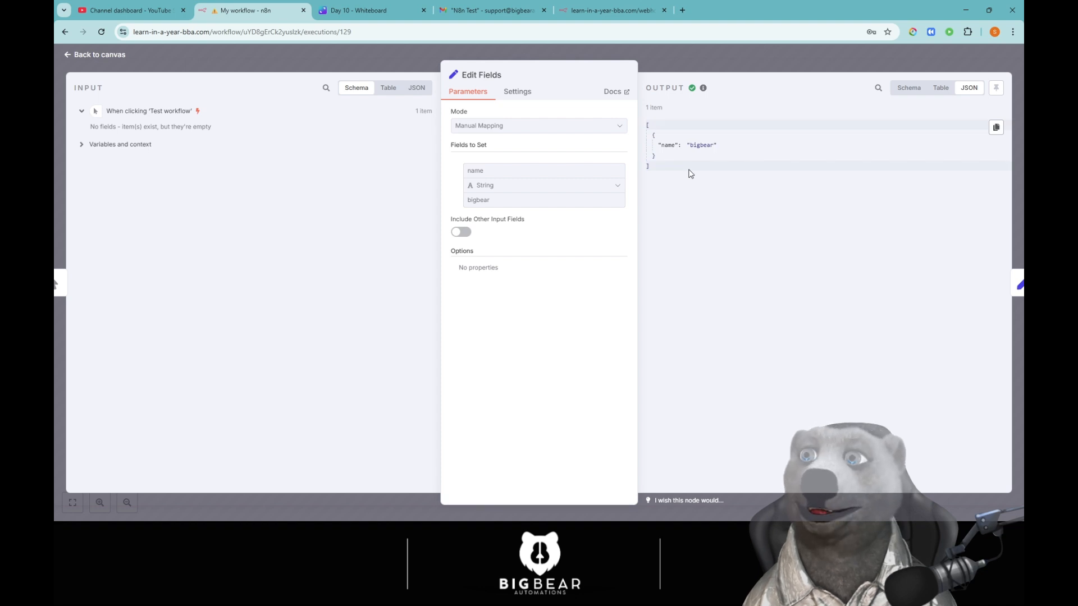
left_click_drag(662, 167, 648, 125)
left_click(674, 167)
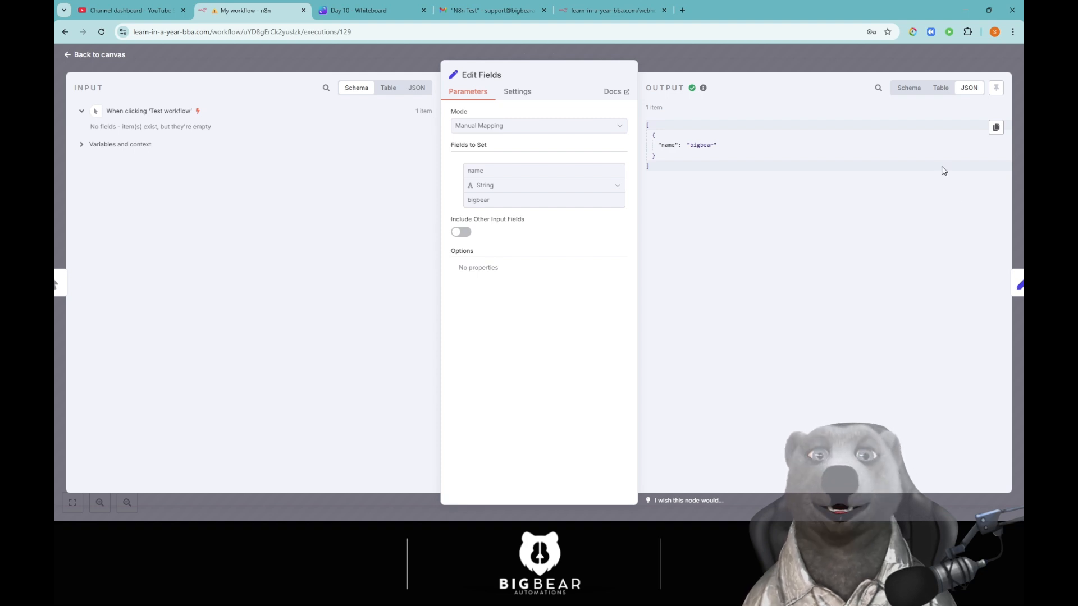
Switch to ChatGPT in a new browser tab, send "ask for a user json structure for testing" and look through the generated JSON.
left_click(681, 10)
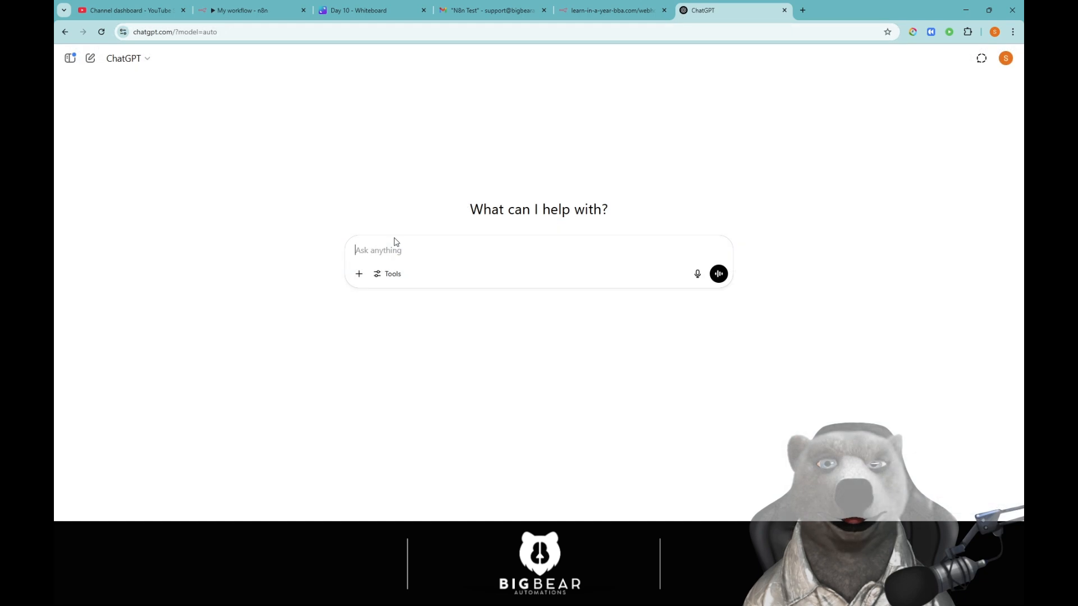
left_click(392, 250)
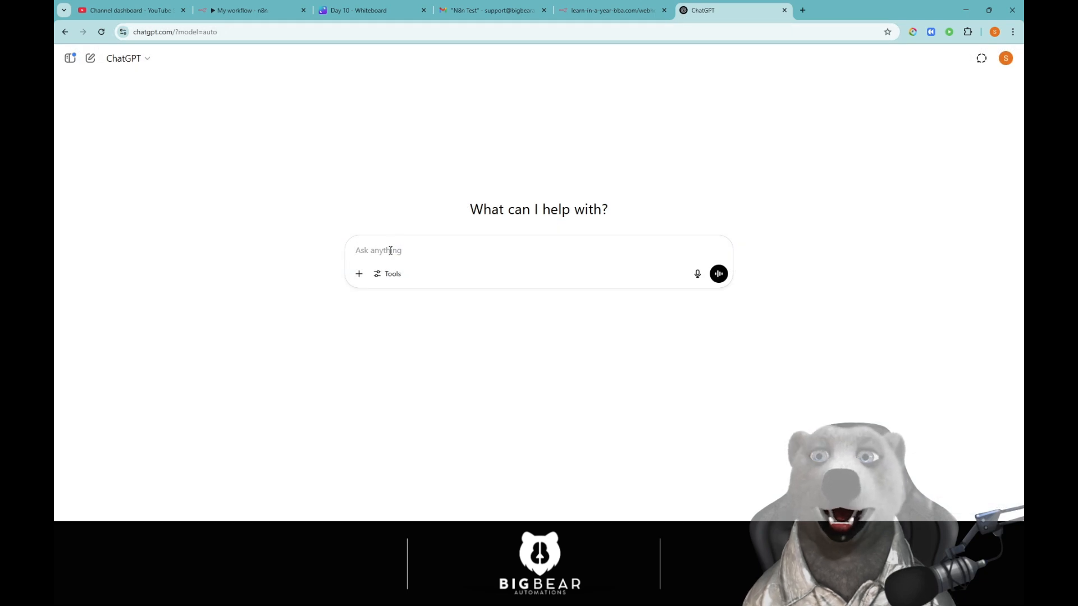
type("ask for a user j")
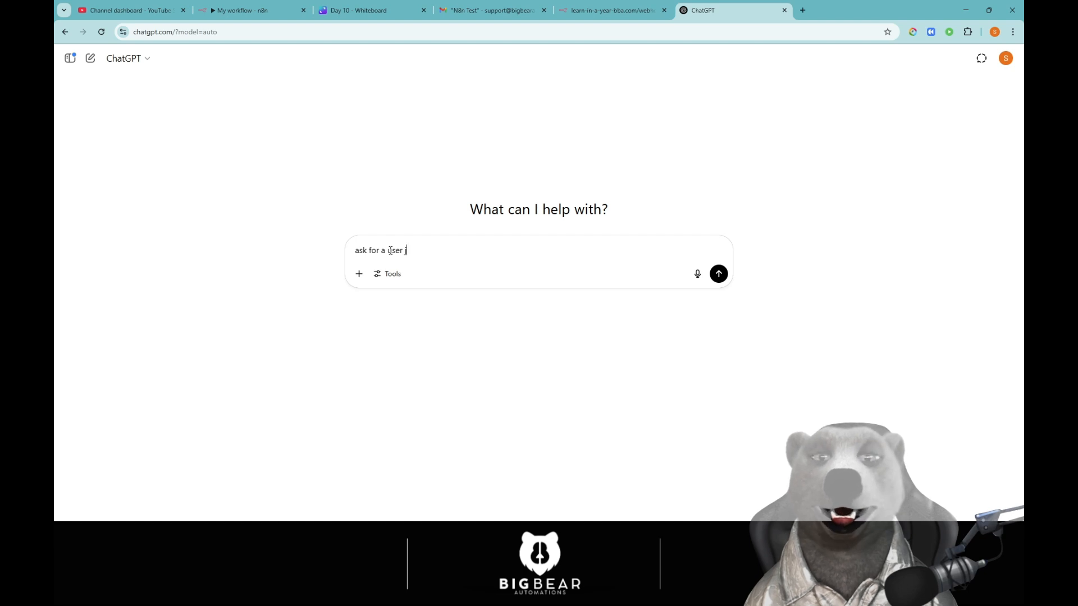
type("son st")
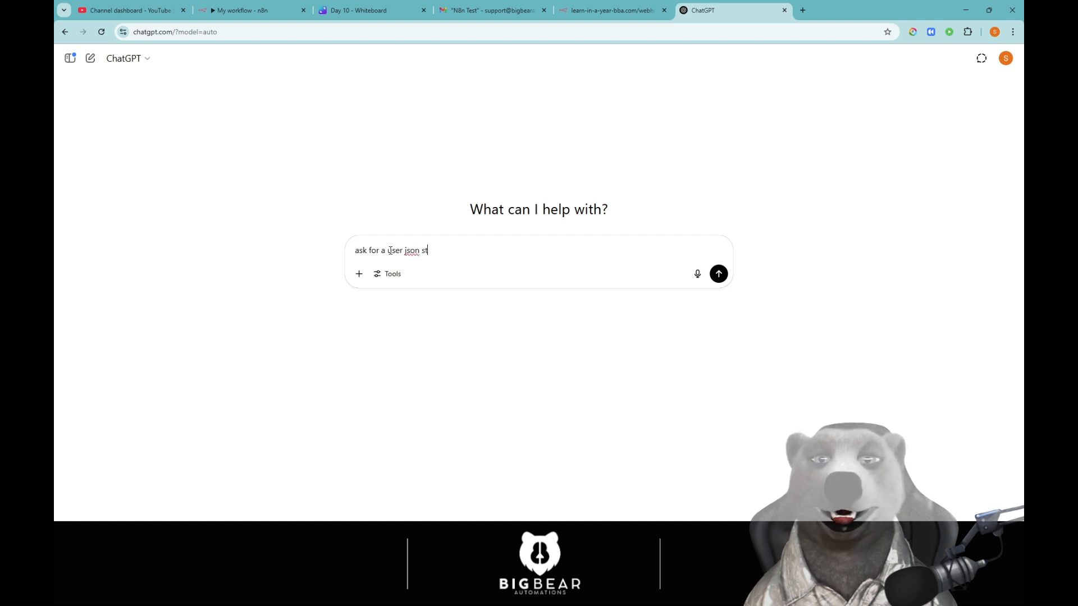
type("ructure")
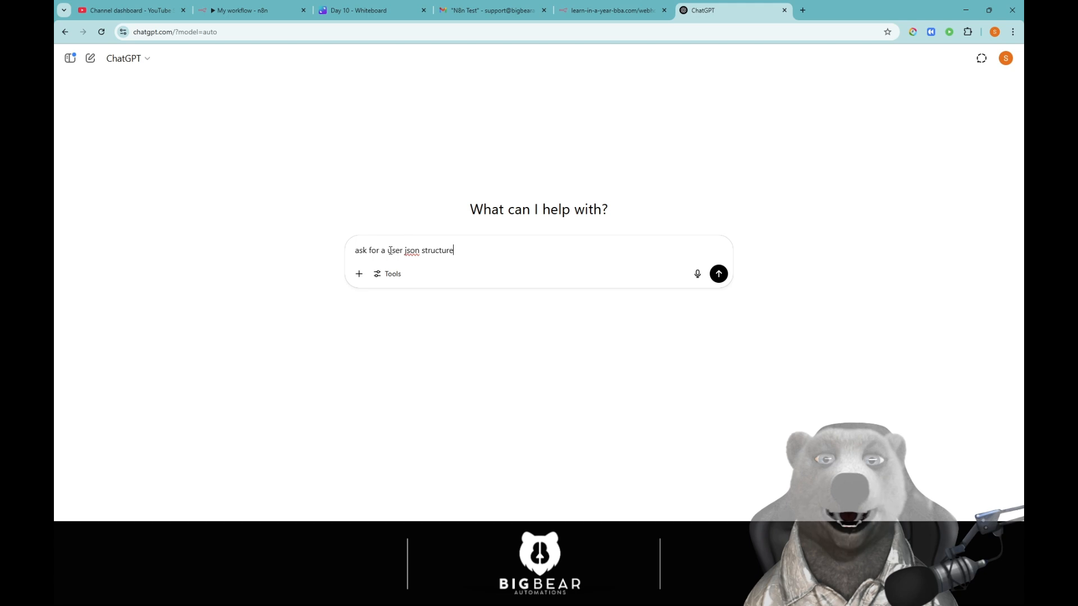
type(" for testing")
key("Return")
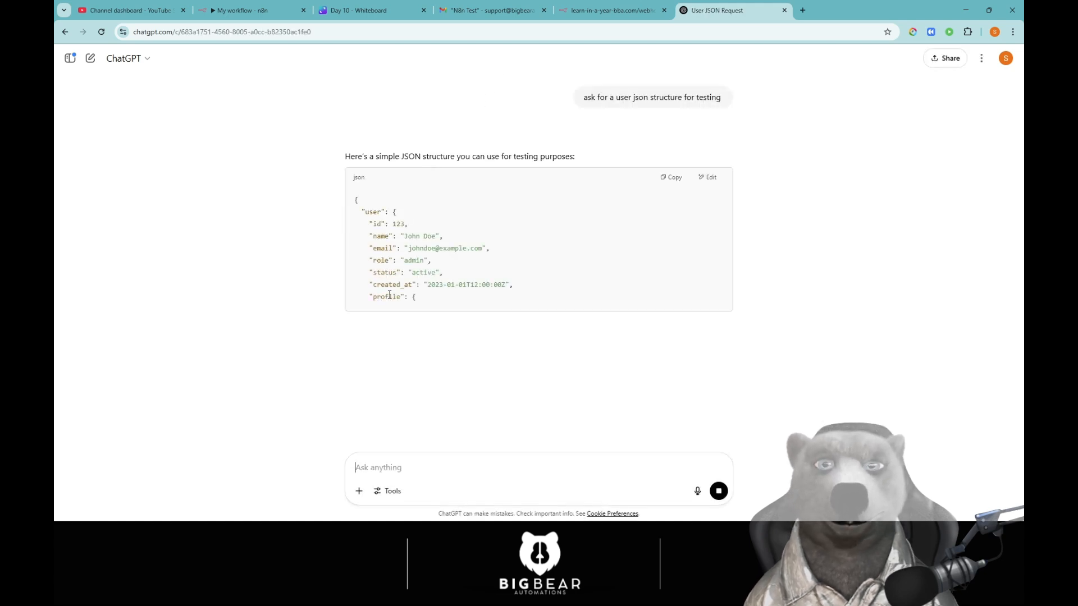
scroll(446, 340, "down", 2)
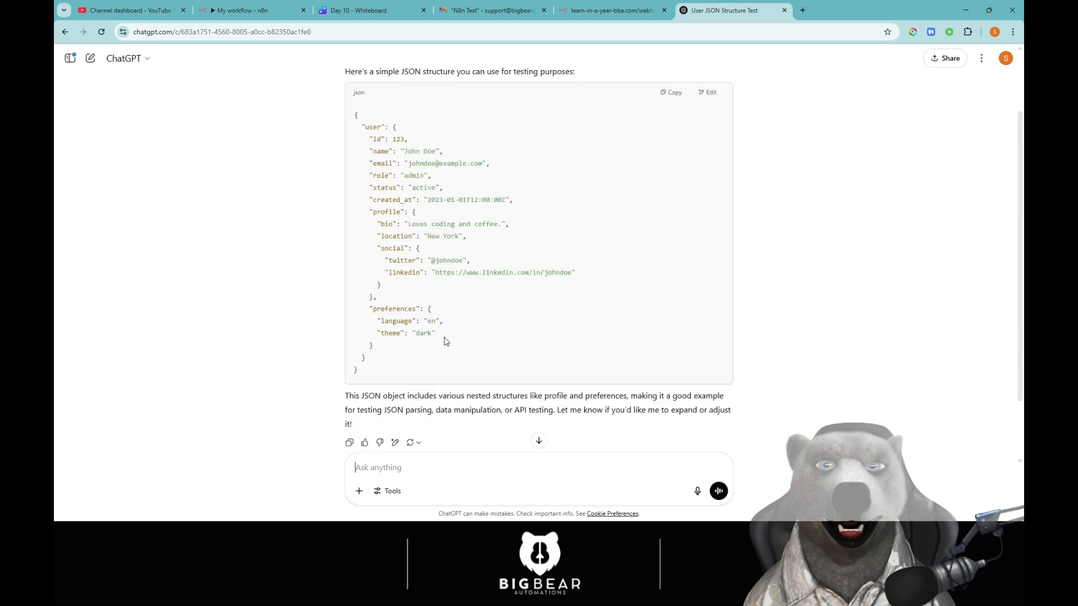
scroll(621, 180, "down", 2)
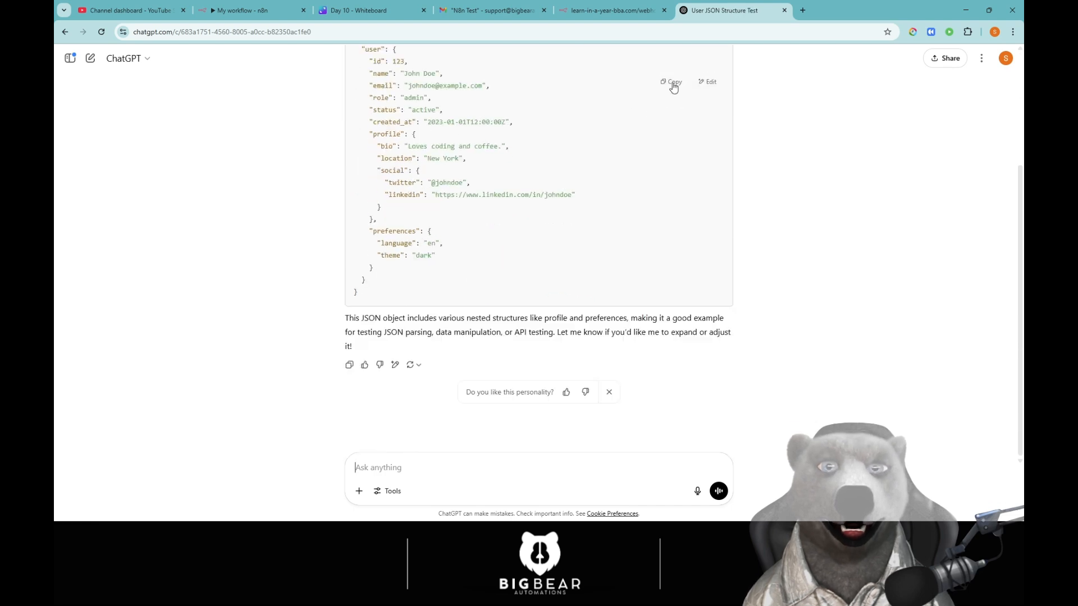
Return to the n8n workflow and clear all the JSON content in the Edit Fields node.
left_click(247, 10)
left_click(548, 330)
key("ctrl+a")
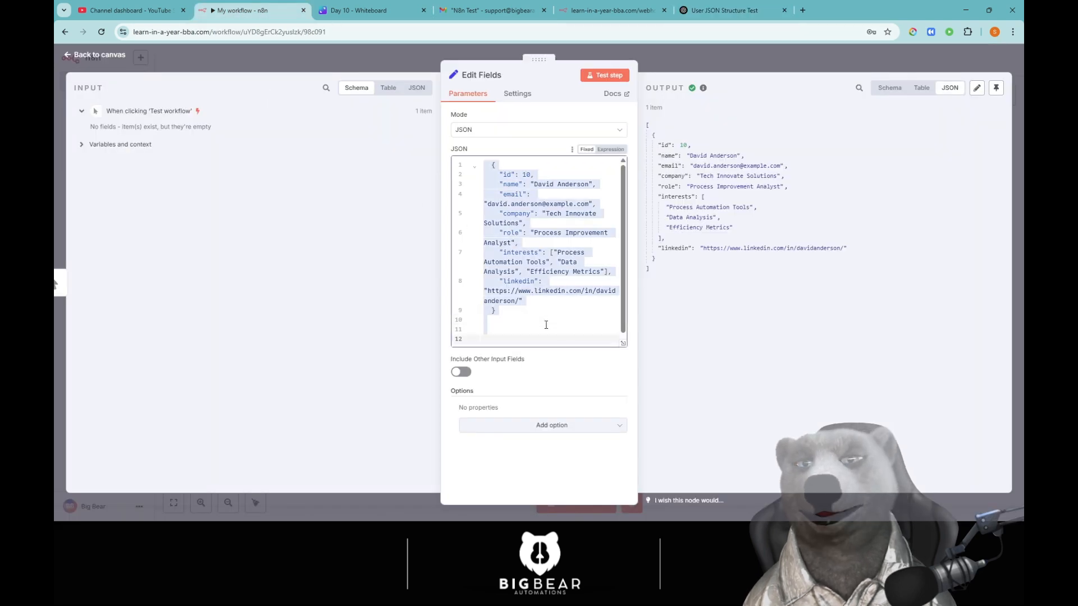
key("BackSpace")
Switch the Edit Fields node's mode to Manual Mapping.
left_click(505, 95)
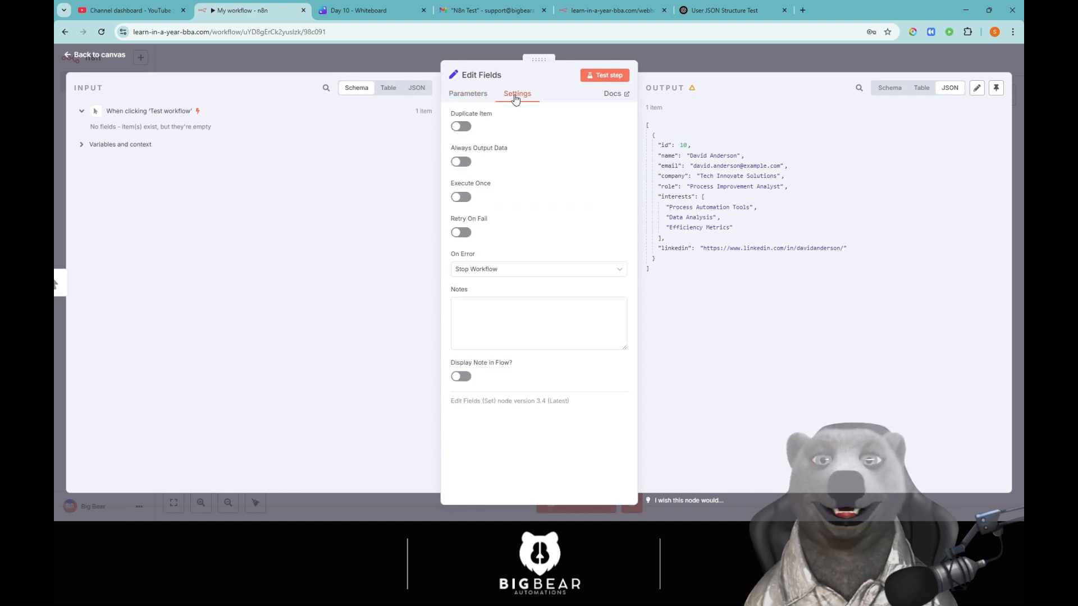
left_click(472, 93)
left_click(493, 129)
left_click(493, 155)
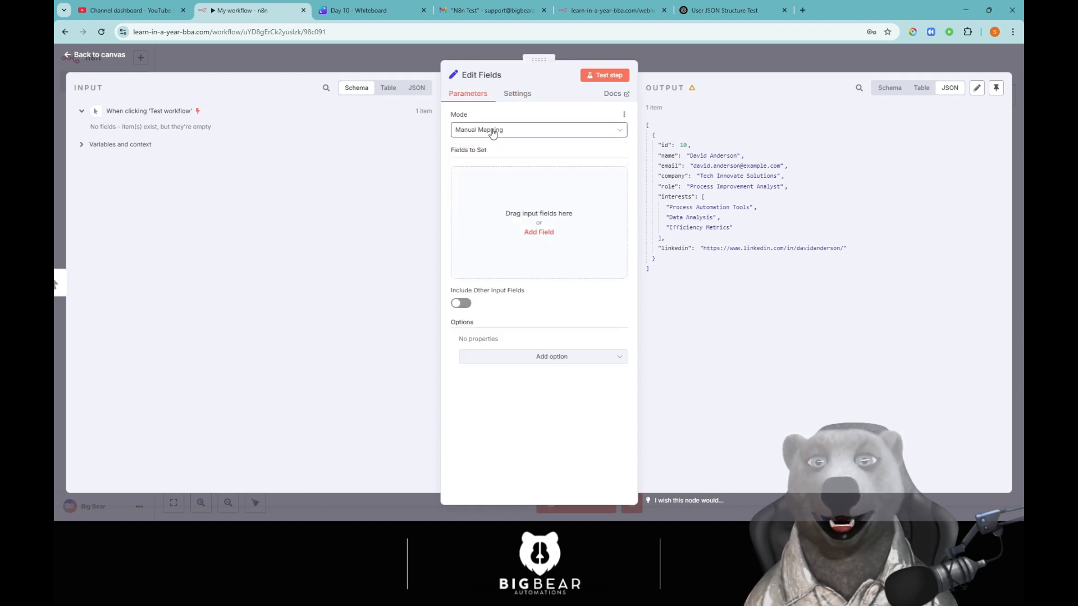
Set the Edit Fields node's mode to JSON, replace the sample content with the copied ChatGPT user JSON, and test the node.
left_click(493, 129)
left_click(496, 180)
key("ctrl+a")
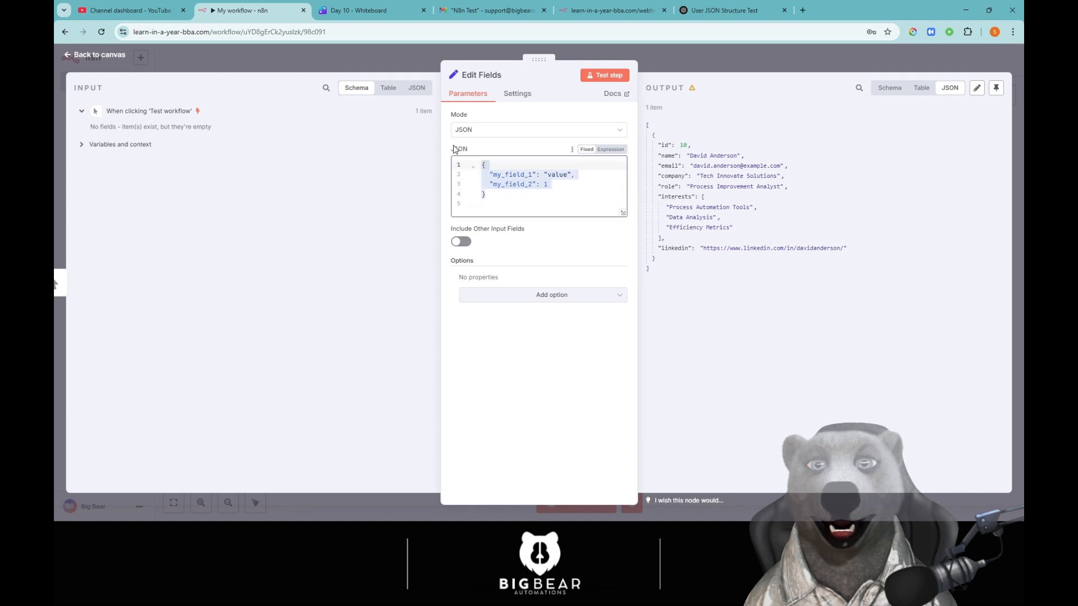
key("ctrl+v")
left_click(604, 76)
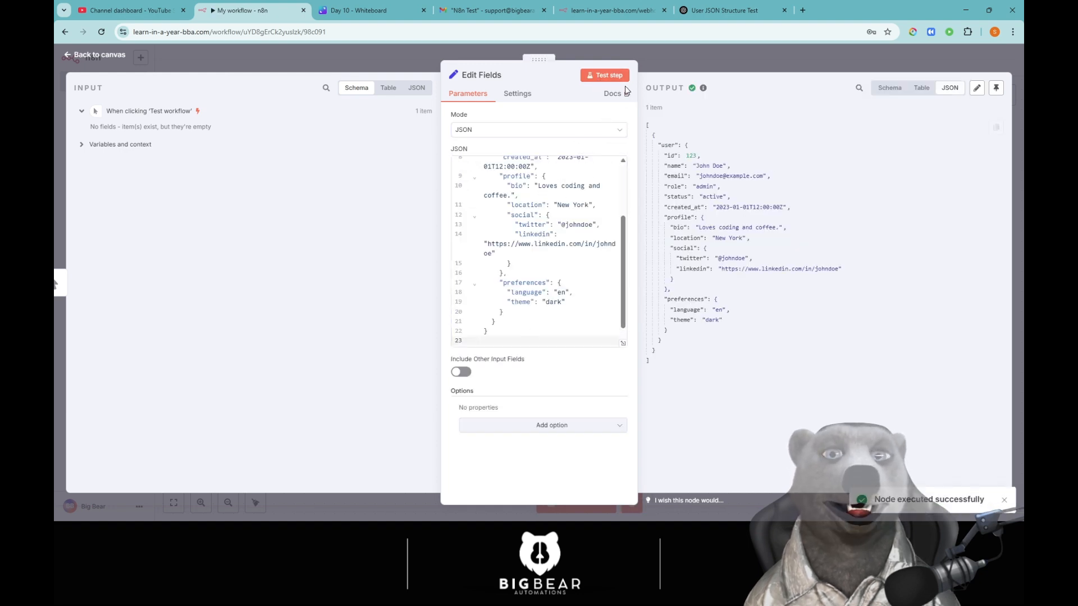
left_click(671, 61)
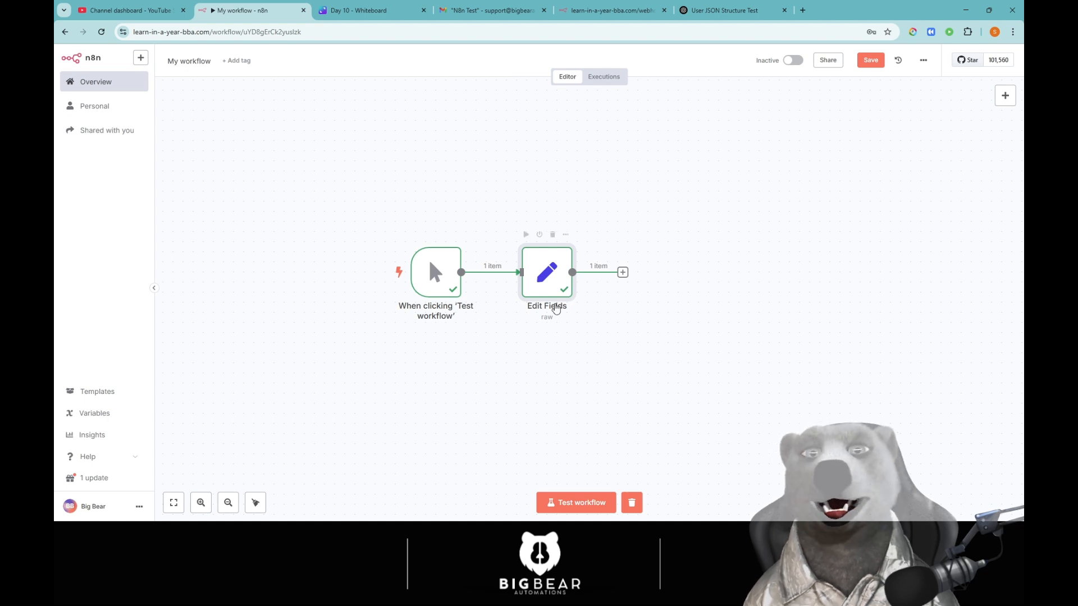
Reopen the Edit Fields node and examine the id key and its value in the JSON output.
double_click(553, 283)
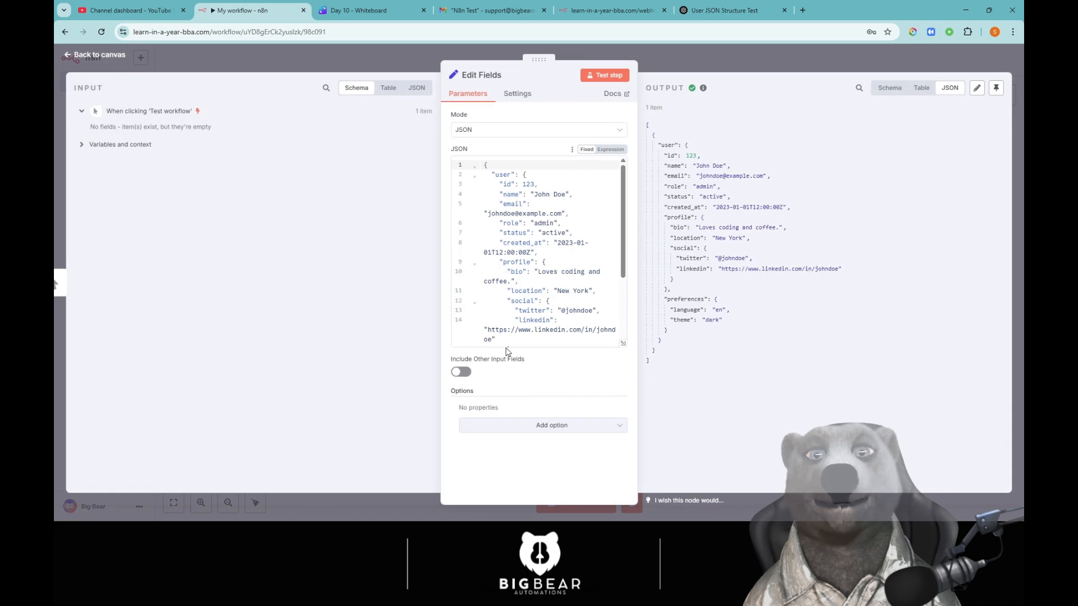
double_click(669, 156)
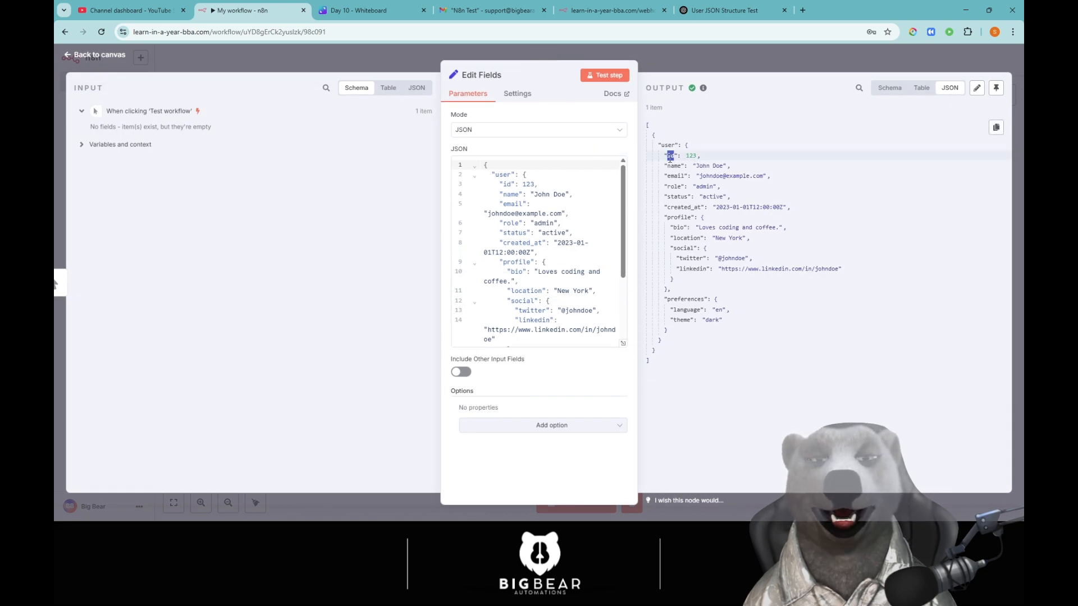
double_click(690, 156)
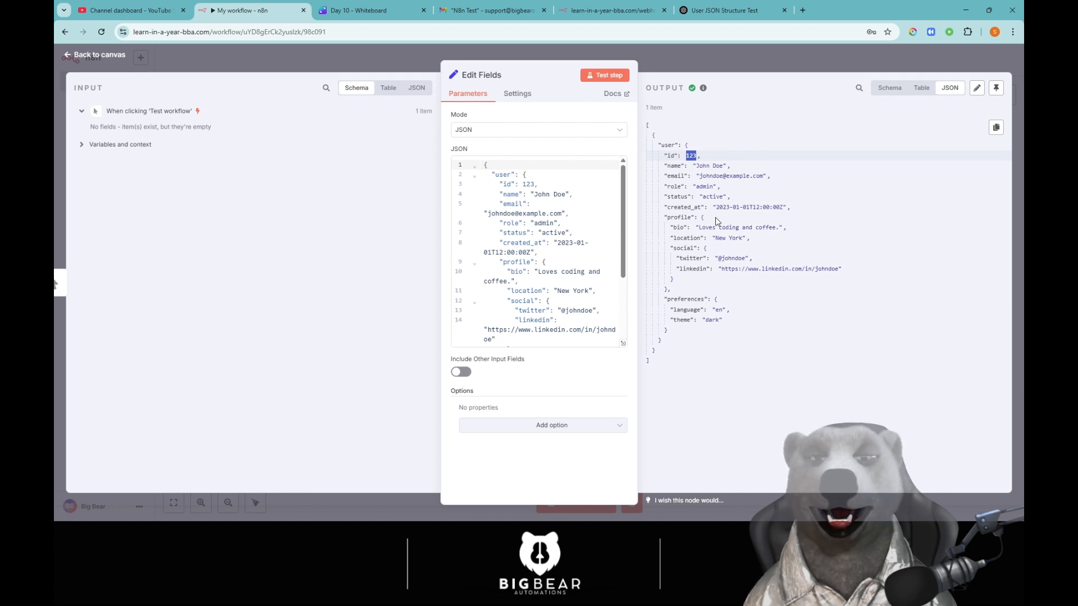
left_click(670, 72)
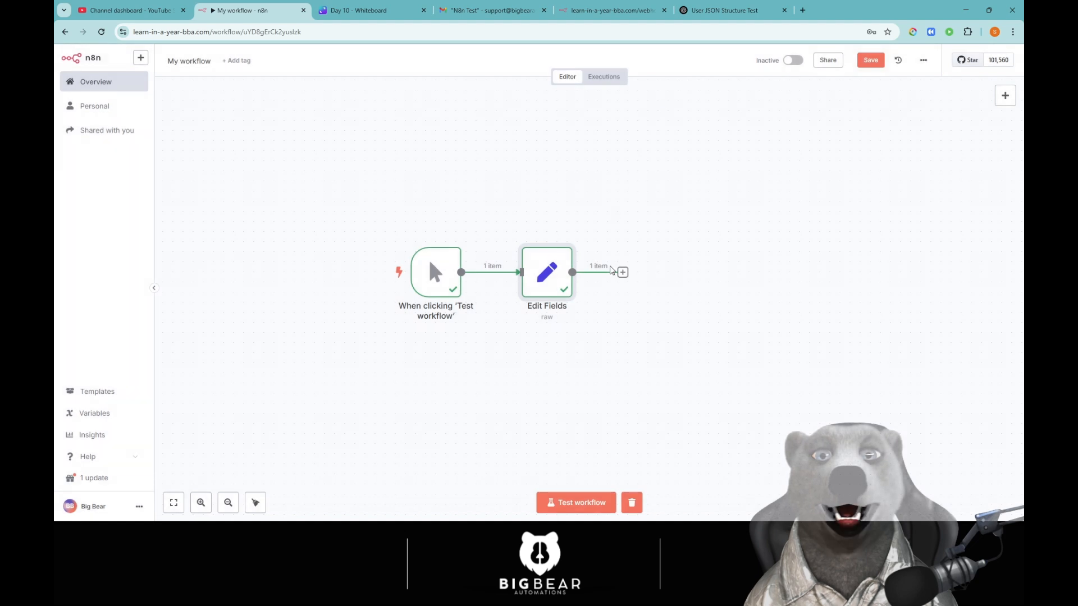
Add a second Edit Fields node after the first one and give it an empty manual-mapping field.
left_click(622, 272)
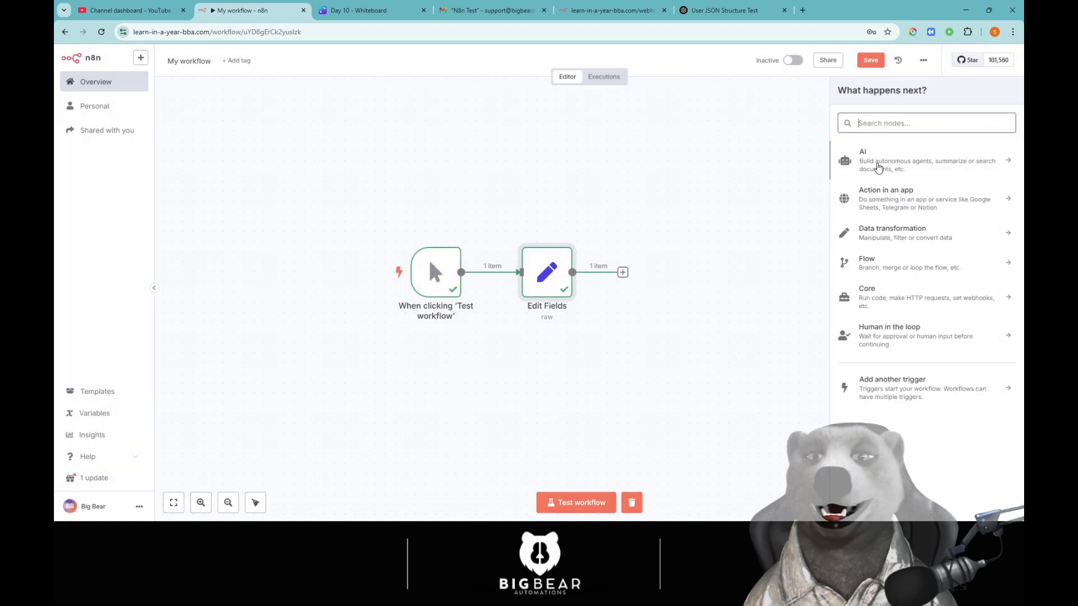
type("edit")
key("Return")
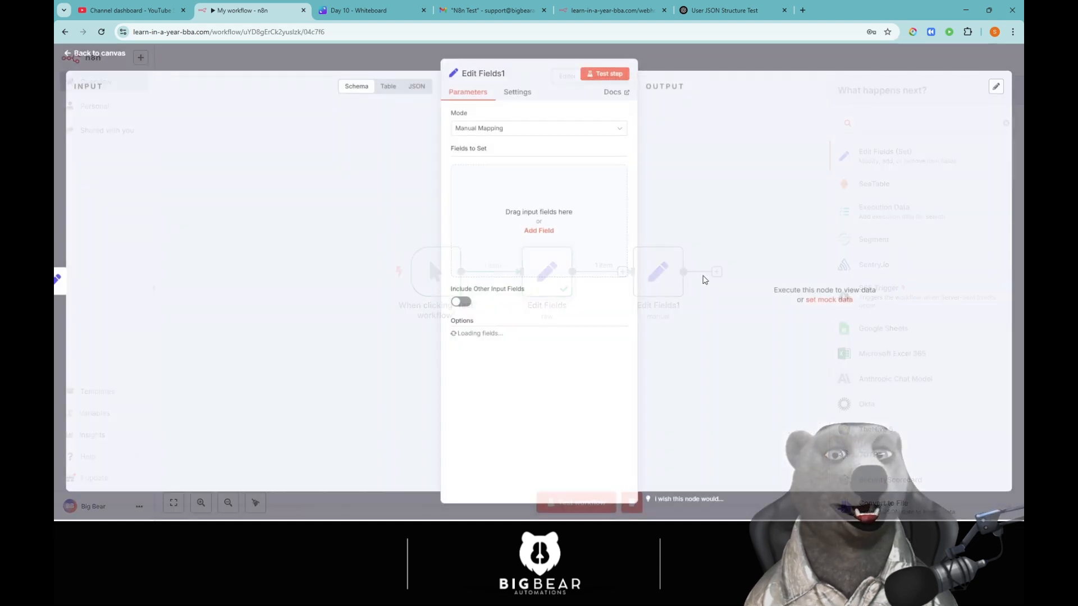
left_click(531, 231)
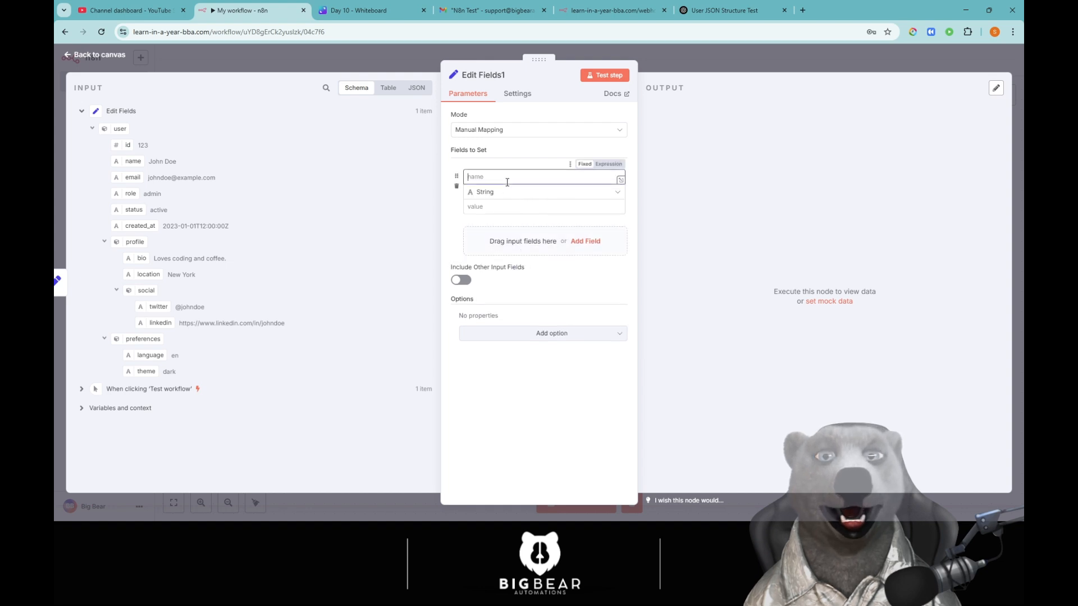
Map the input's user name into the empty field's value as {{ $json.user.name }} and clear that expression again.
left_click_drag(126, 161, 515, 210)
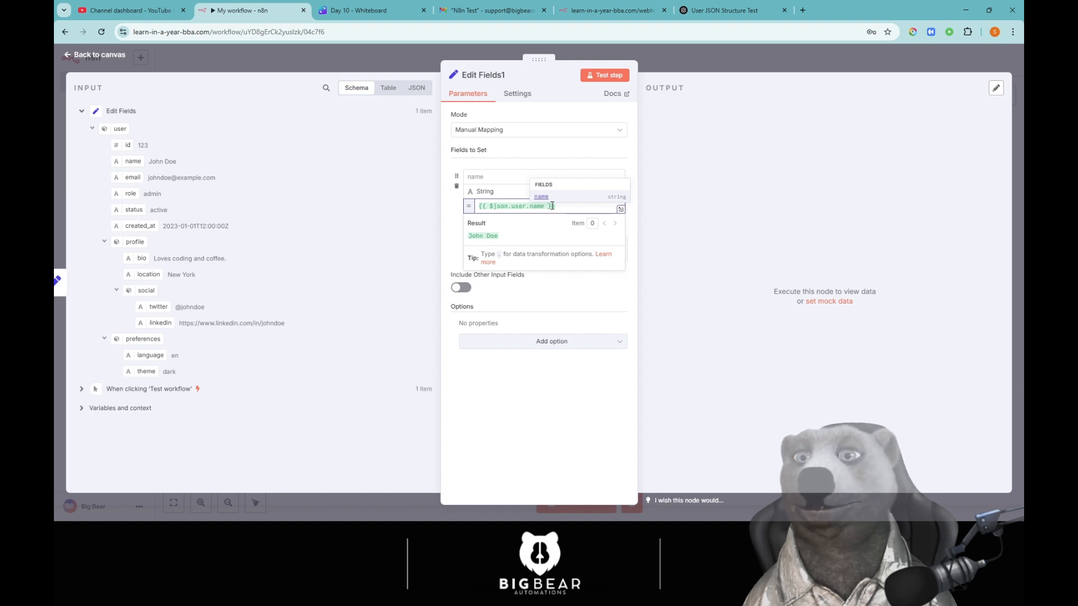
left_click_drag(552, 206, 466, 213)
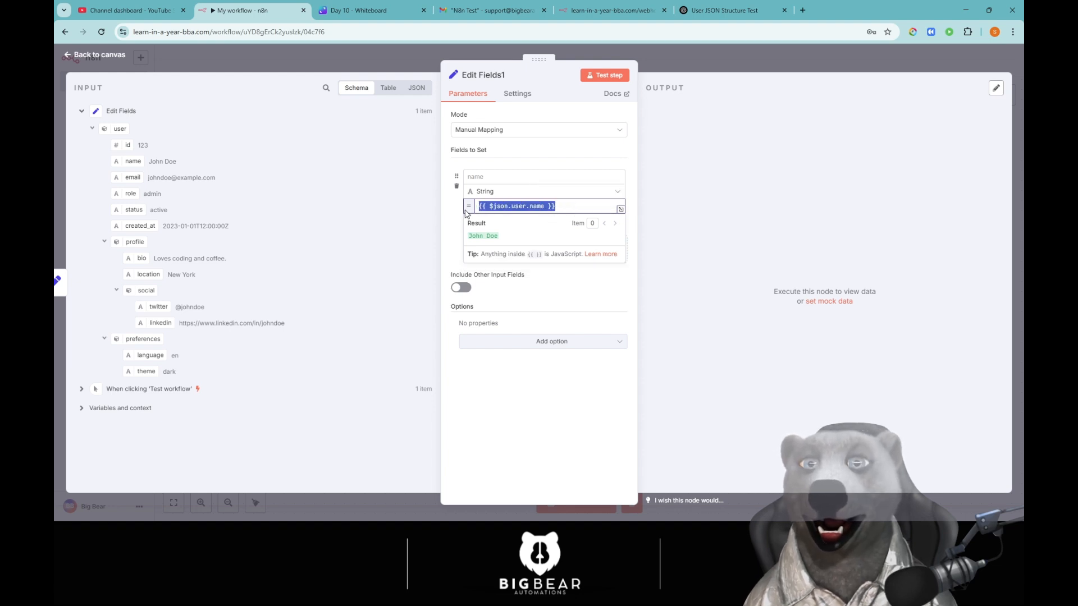
key("BackSpace")
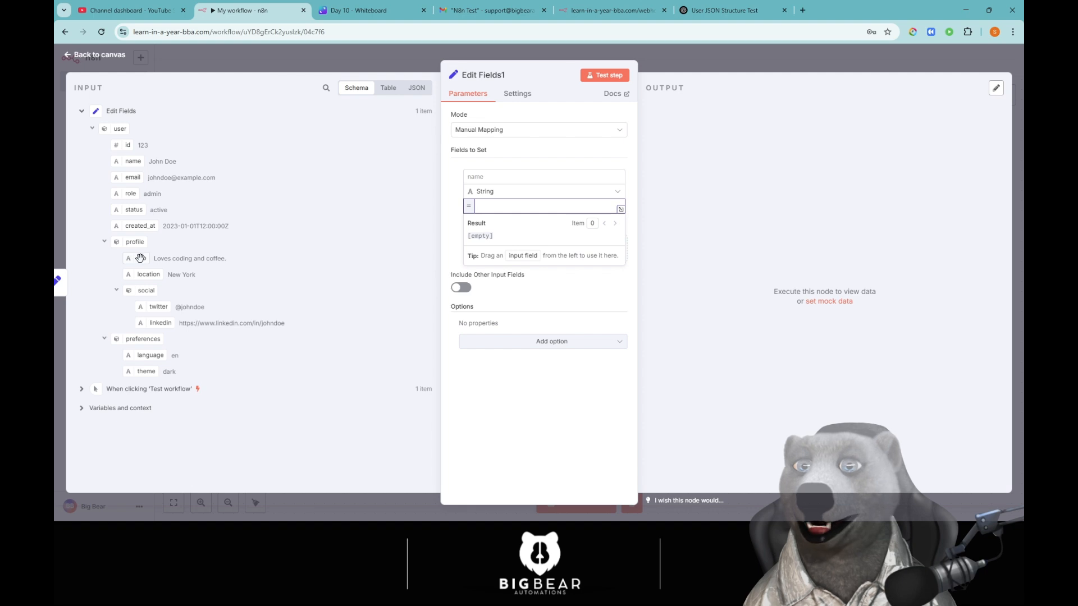
Map the profile bio into the field's value, replace bio with location in the expression, and return to the canvas.
left_click_drag(140, 258, 491, 209)
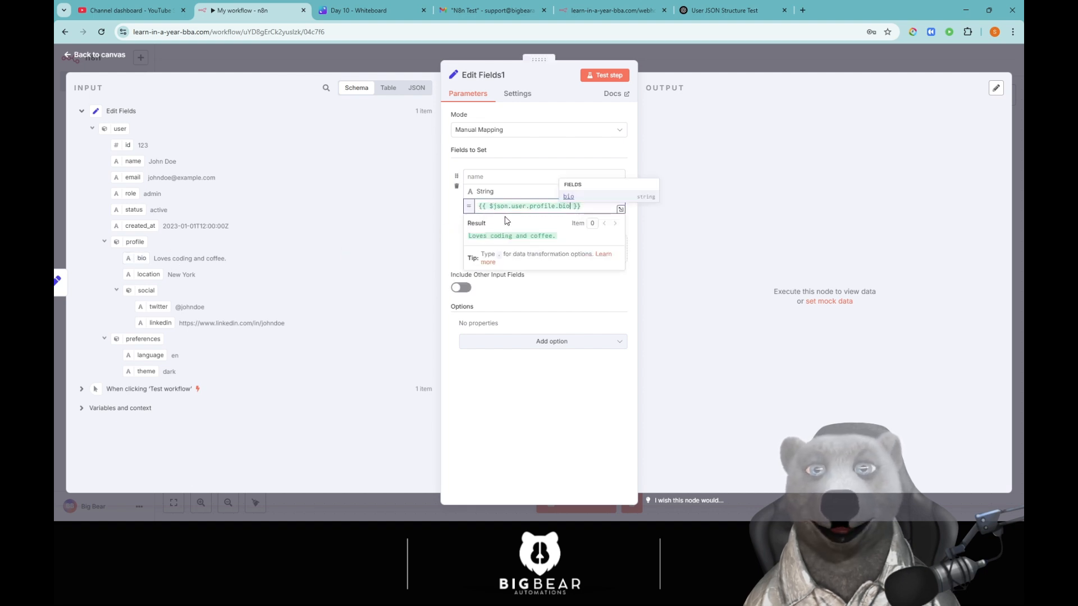
left_click(583, 206)
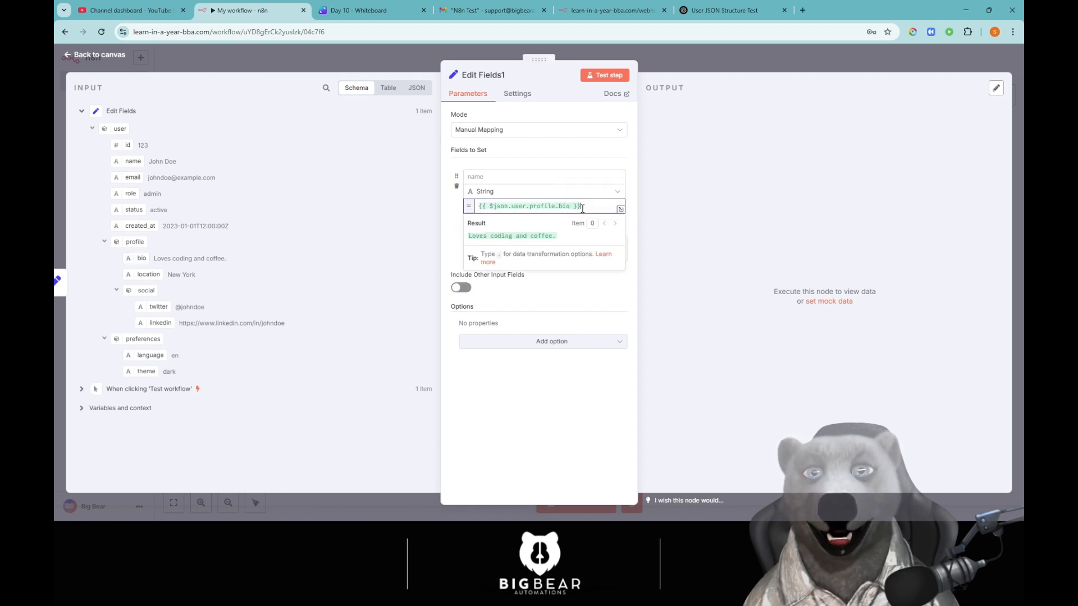
double_click(564, 206)
key("BackSpace")
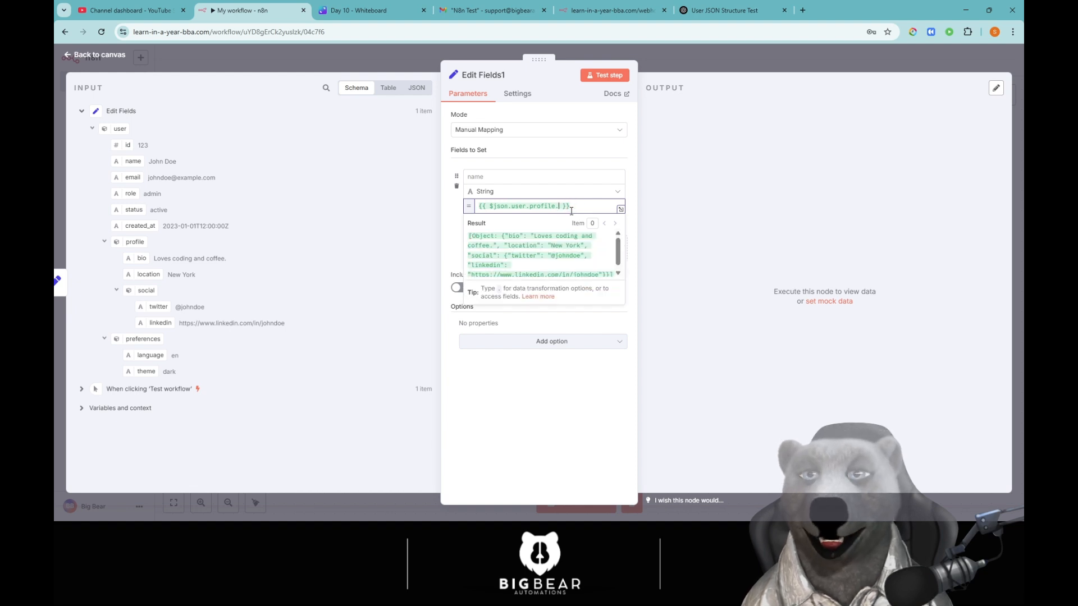
type("location")
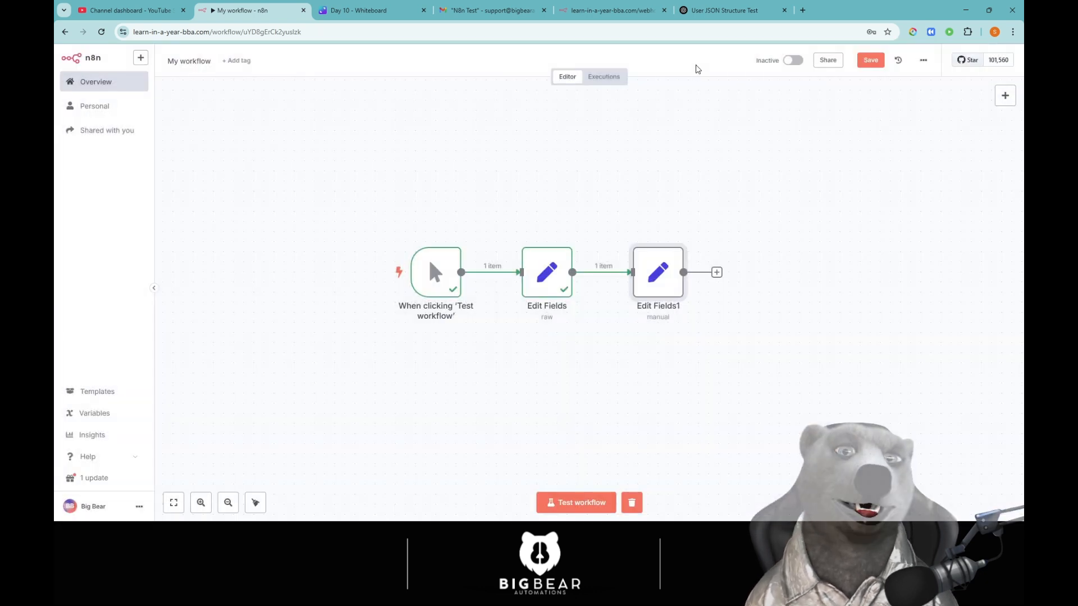
left_click(699, 69)
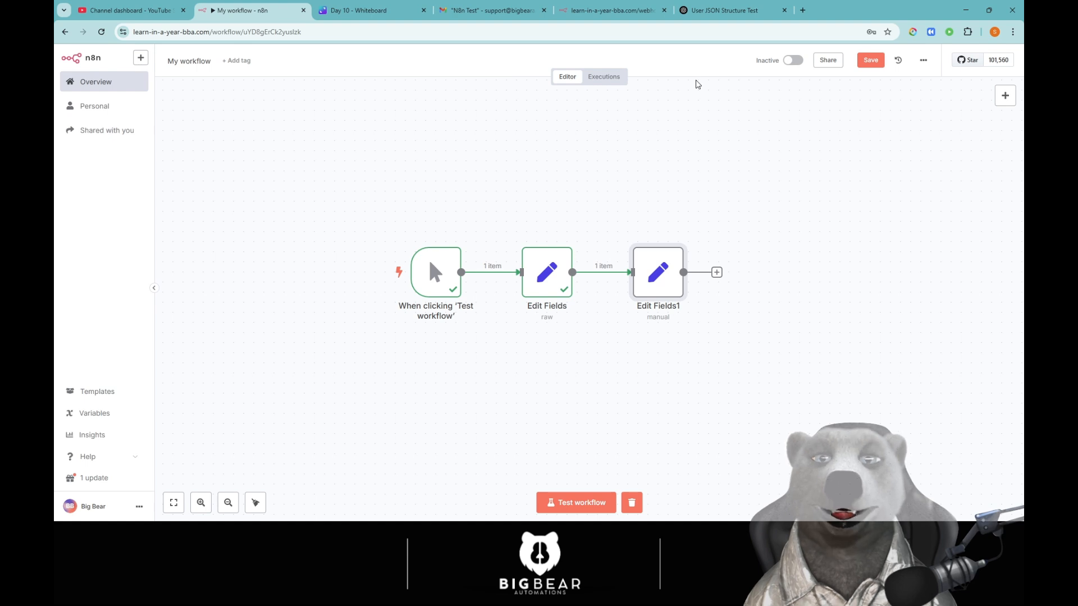